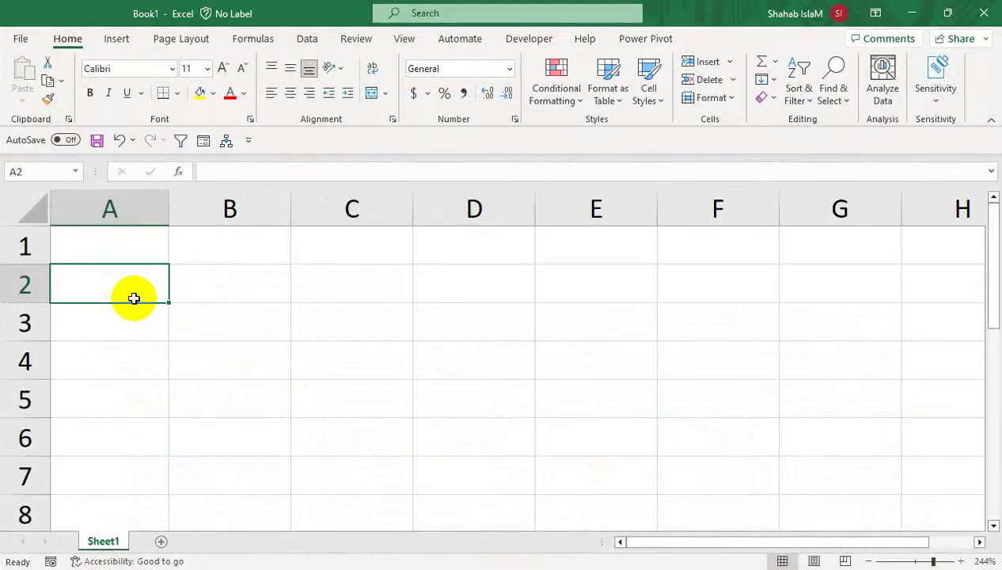
# Type the headers Sn, Item Name, Quantity, Rate and Amount into A2 through E2.
pyautogui.write('Sn')
pyautogui.press('Tab')
pyautogui.write('I')
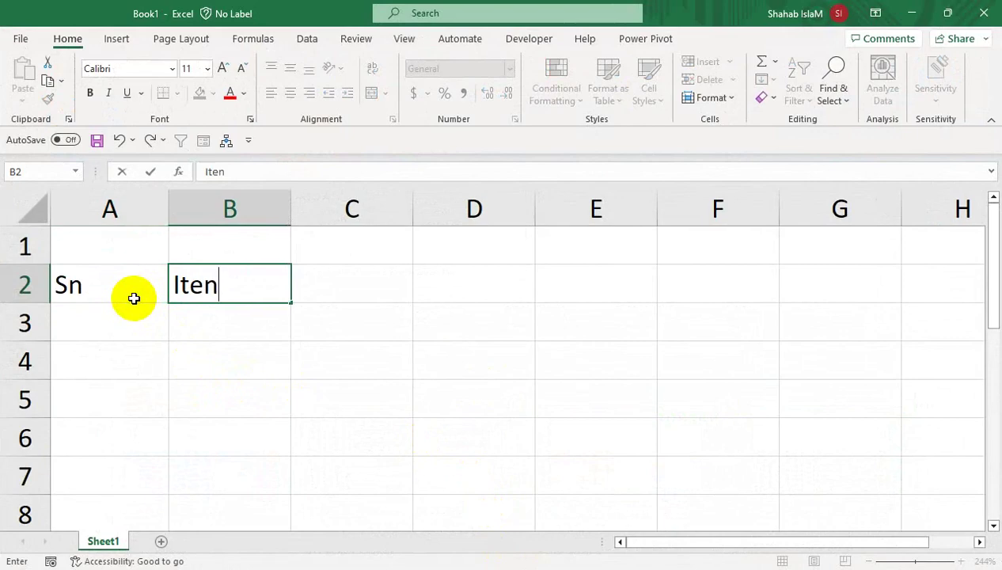
pyautogui.write('ame')
pyautogui.press('Tab')
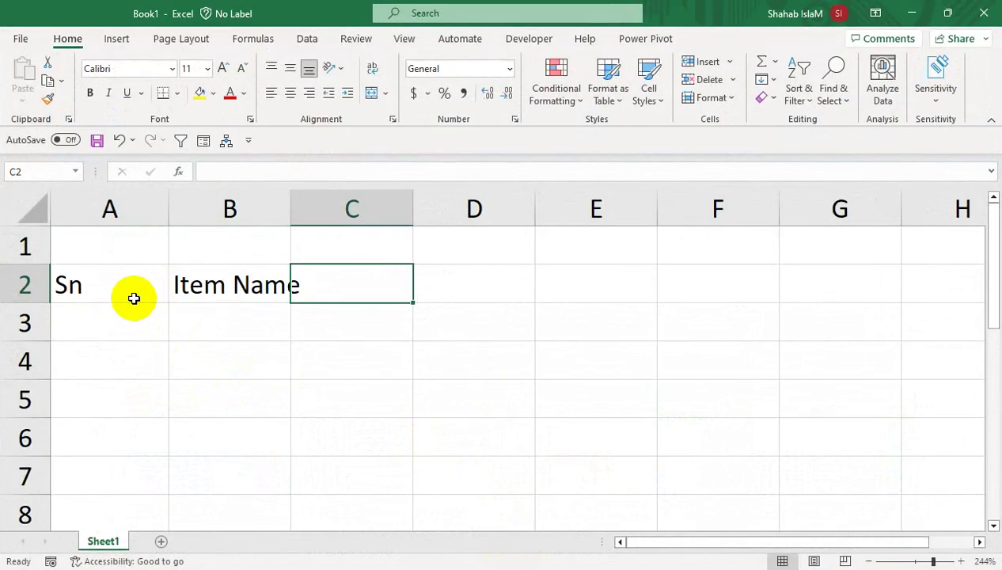
pyautogui.write('qun')
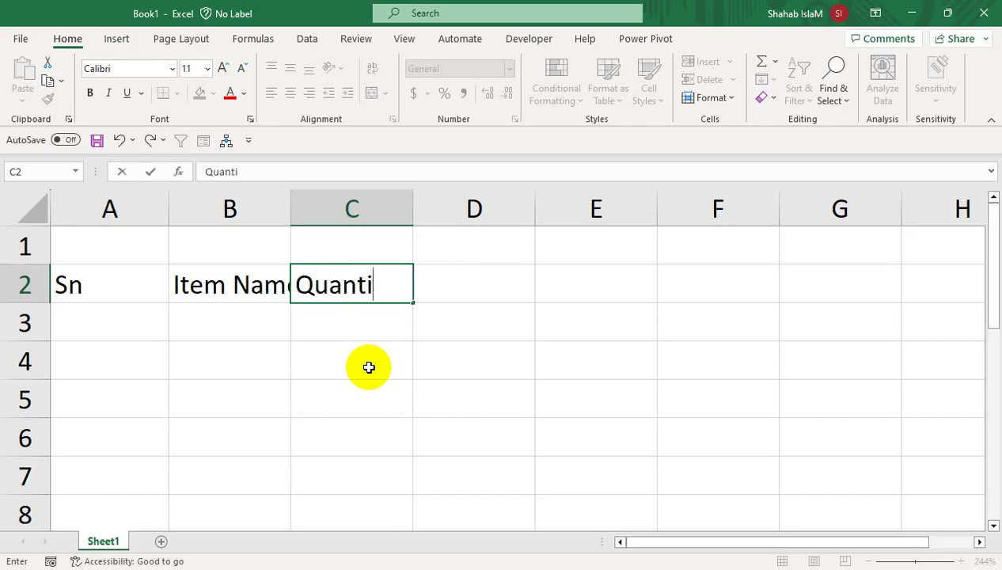
pyautogui.press('Tab')
pyautogui.write('Rate')
pyautogui.press('Tab')
pyautogui.write('Amo')
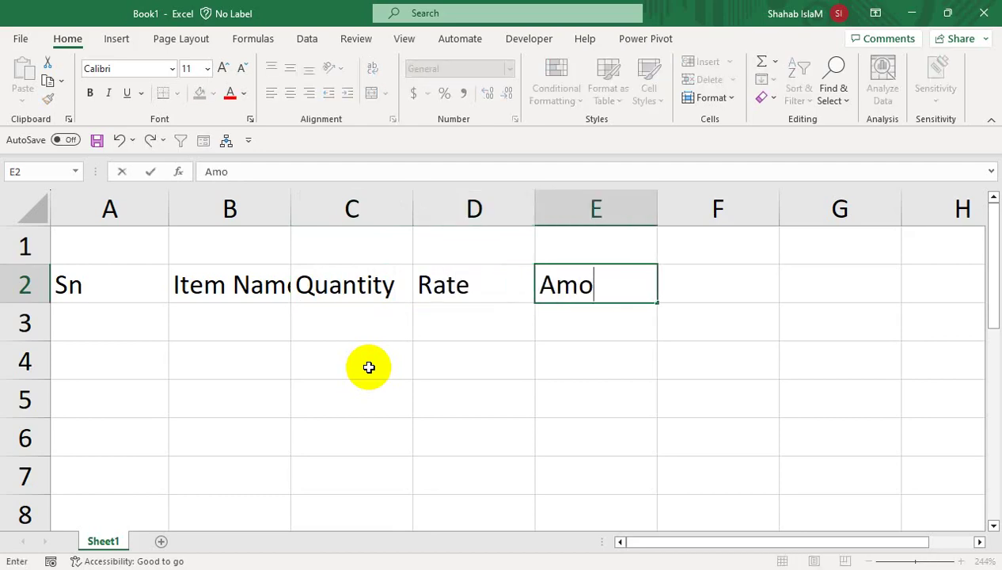
pyautogui.press('Tab')
# Correct the misspelled Amount header in E2, then select C1:E1 above the purchase columns.
pyautogui.press('Left')
pyautogui.press('F2')
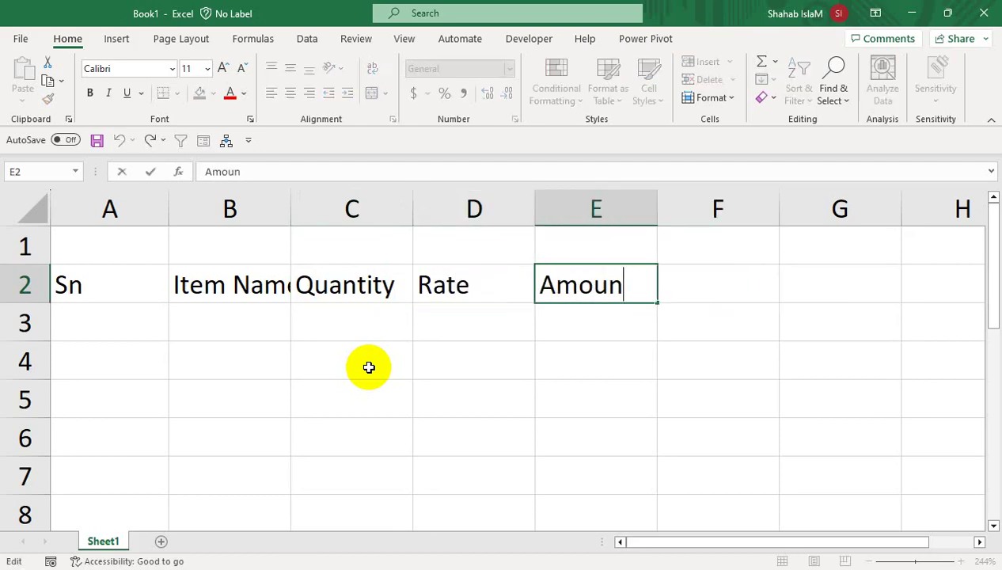
pyautogui.write('t')
pyautogui.press('Return')
pyautogui.press('Up')
pyautogui.press('Up')
pyautogui.press('Left')
pyautogui.press('Left')
pyautogui.hotkey('shift', 'Right')
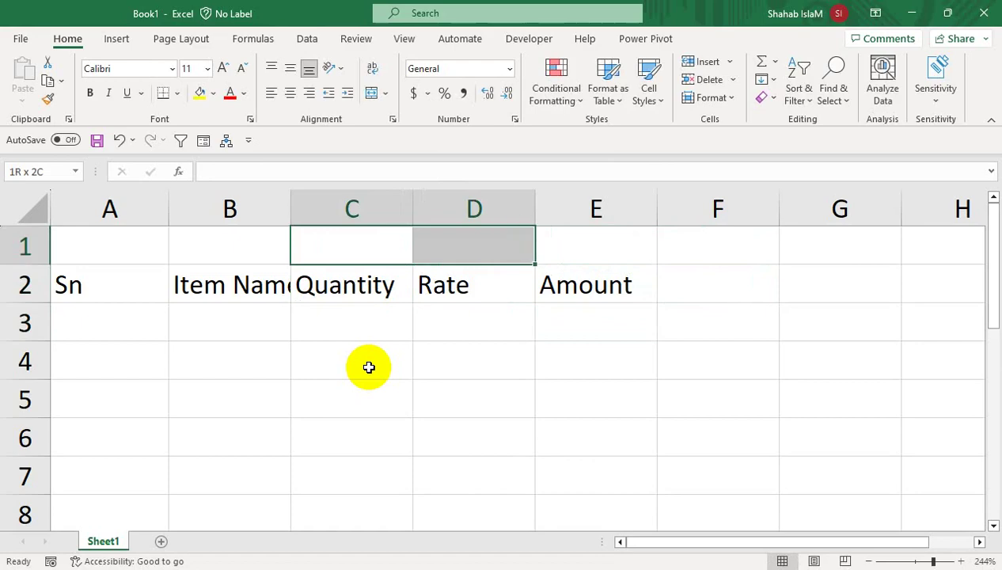
pyautogui.hotkey('shift', 'Right')
# Merge C1:E1 under the heading Purchase and F1:H1 under the heading Sale.
pyautogui.click(372, 94)
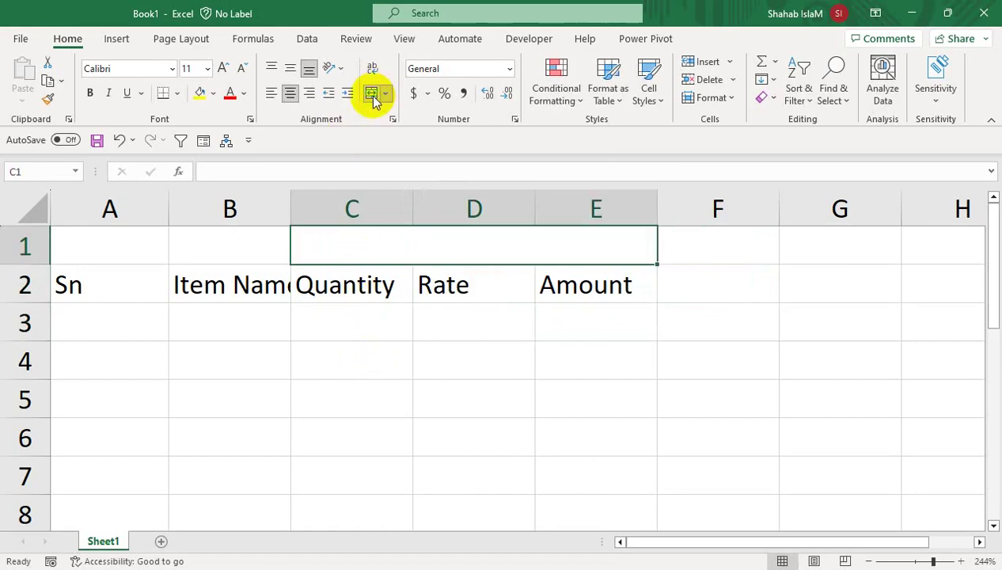
pyautogui.write('Purchase')
pyautogui.press('Tab')
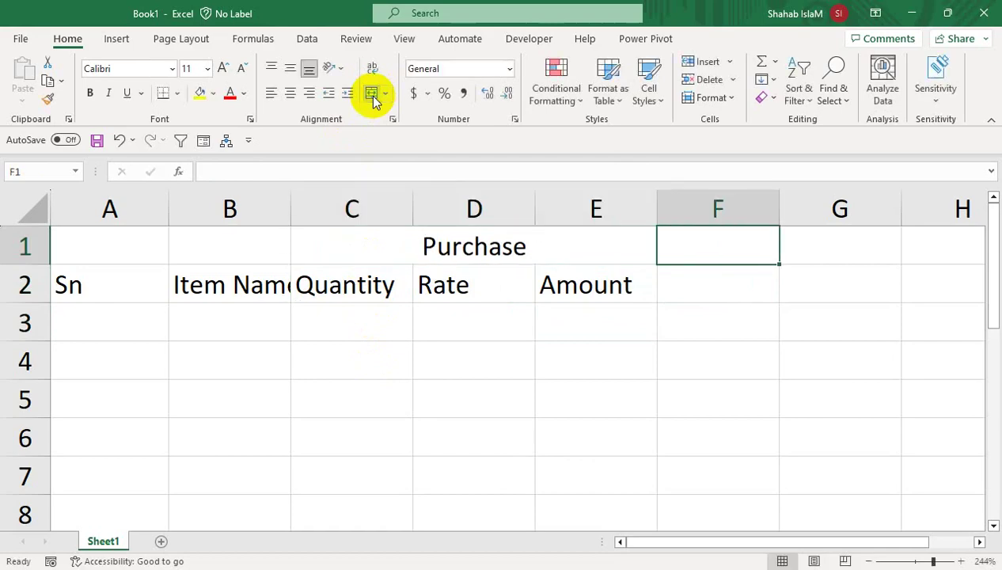
pyautogui.write('Sale')
pyautogui.press('Tab')
pyautogui.moveTo(752, 241); pyautogui.dragTo(917, 240)
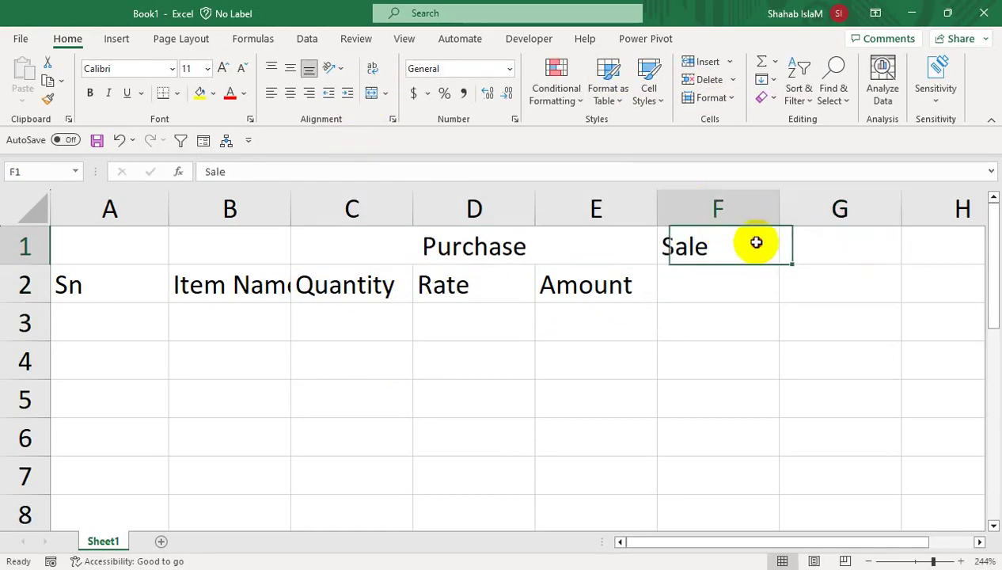
pyautogui.click(369, 95)
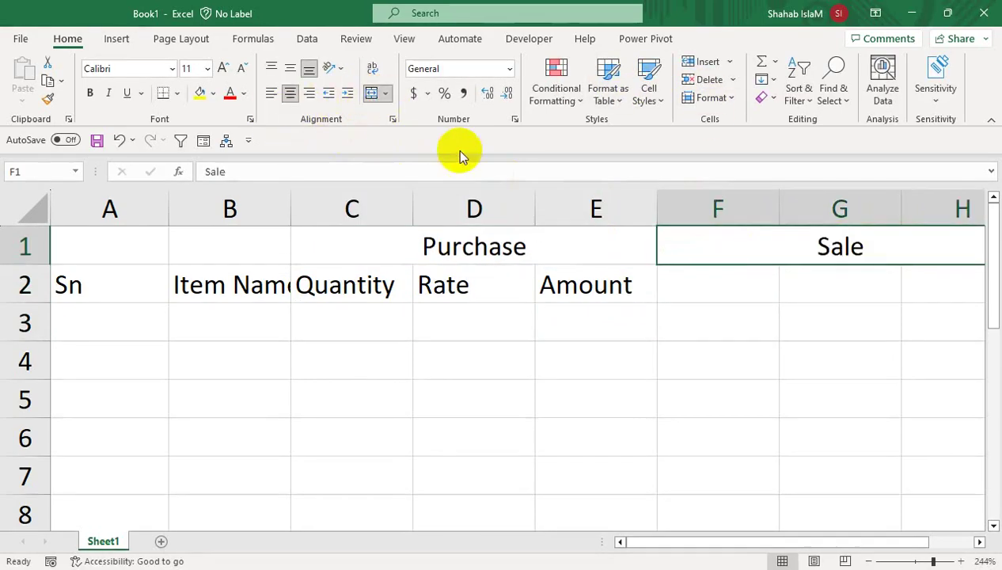
# Copy the Quantity, Rate and Amount headers to F2 under Sale.
pyautogui.moveTo(408, 286); pyautogui.dragTo(538, 285)
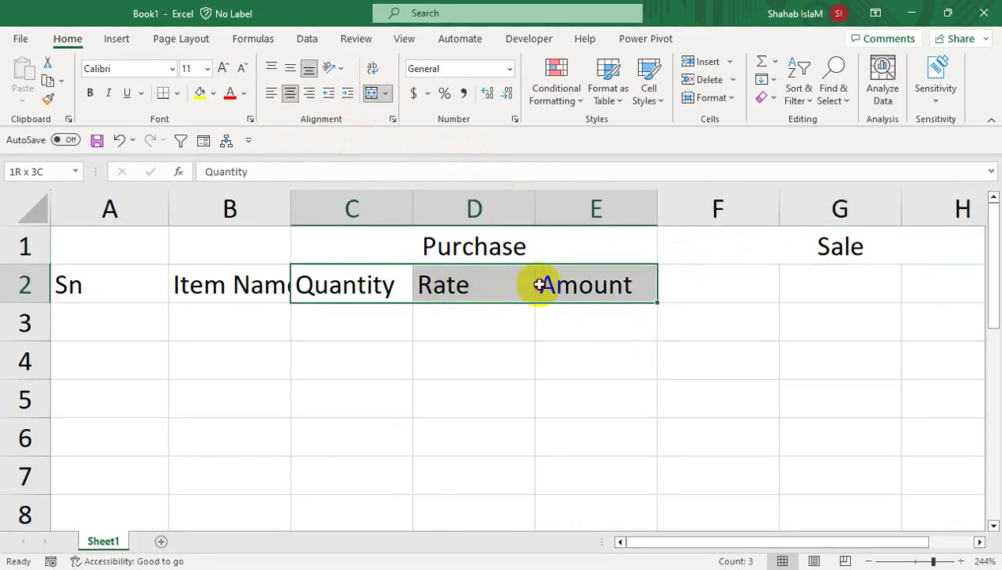
pyautogui.hotkey('ctrl', 'c')
pyautogui.click(677, 282)
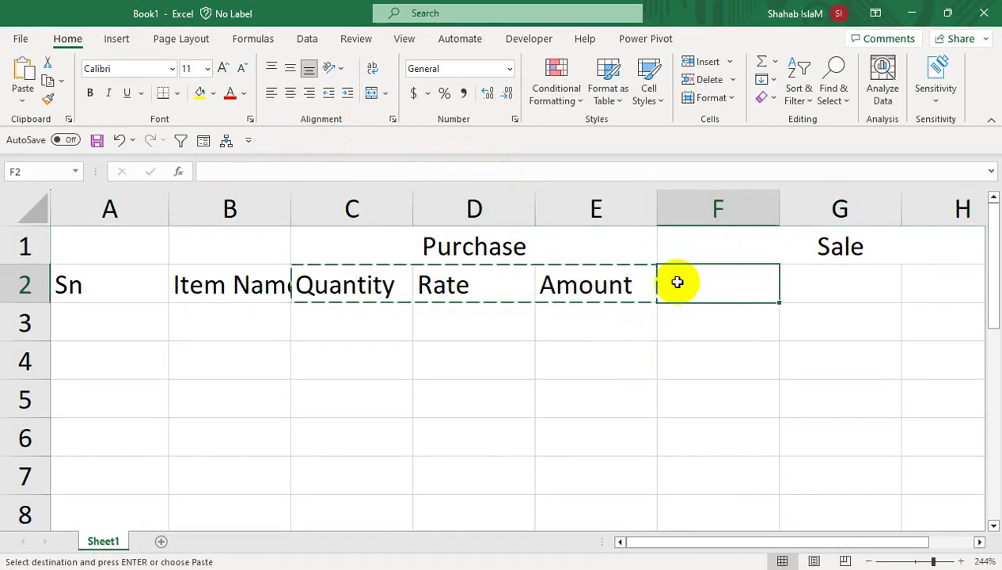
pyautogui.hotkey('ctrl', 'v')
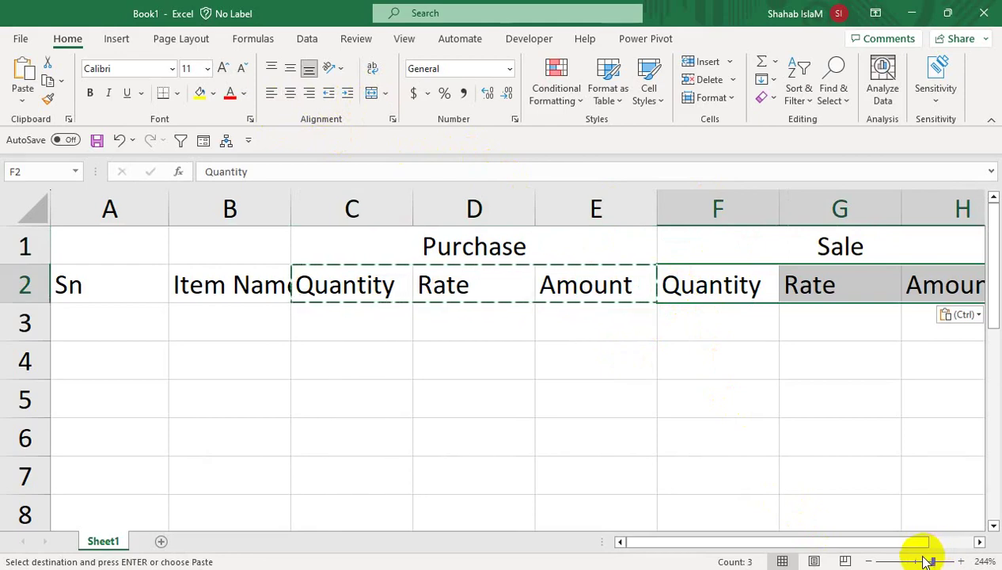
# Insert blank rows above the table so the headings sit in rows 4–5.
pyautogui.moveTo(928, 560); pyautogui.dragTo(921, 561)
pyautogui.click(277, 224)
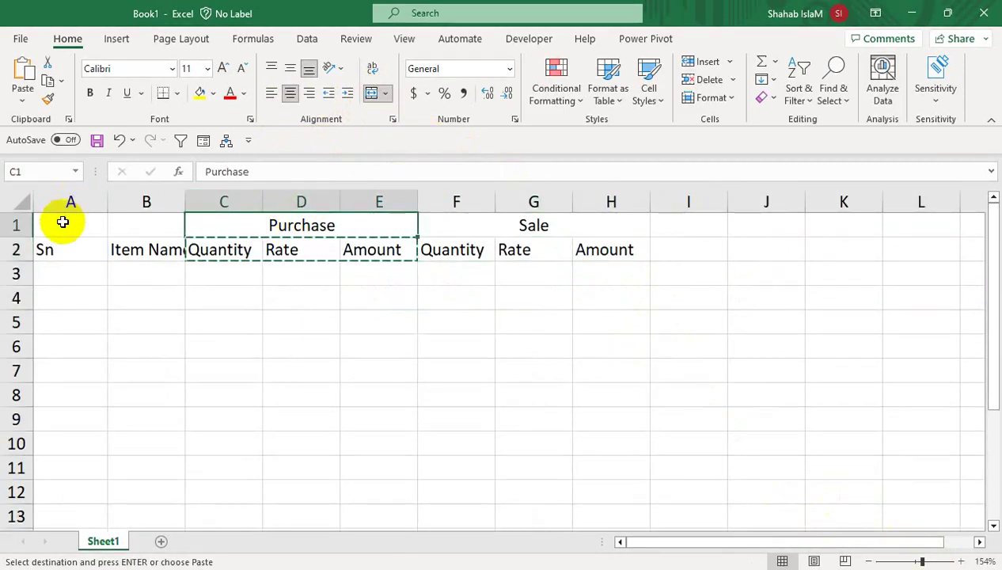
pyautogui.moveTo(63, 218); pyautogui.dragTo(736, 351)
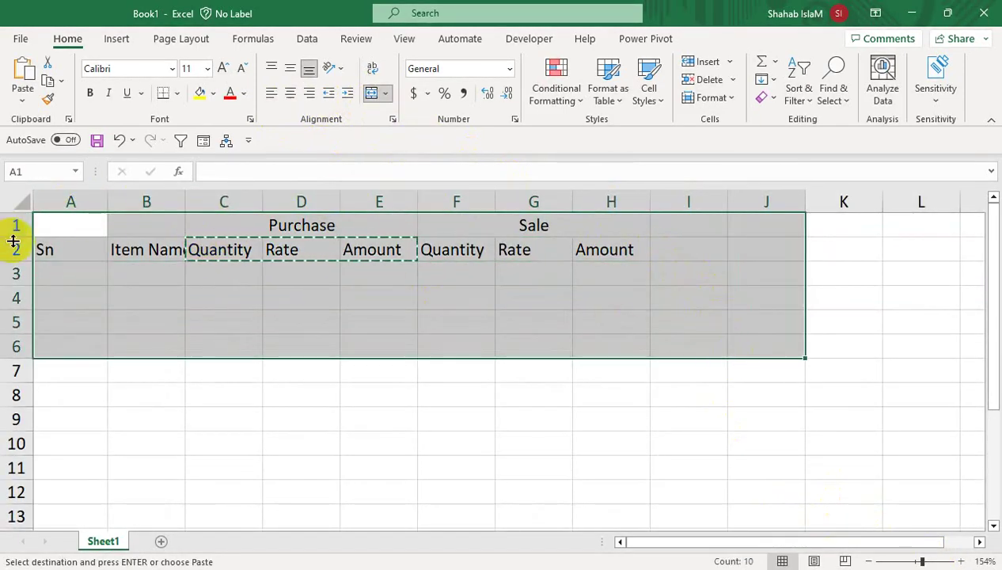
pyautogui.click(12, 225)
pyautogui.press('Escape')
pyautogui.hotkey('ctrl', 'shift', '+')
pyautogui.hotkey('ctrl', 'shift', '+')
pyautogui.hotkey('ctrl', 'shift', '+')
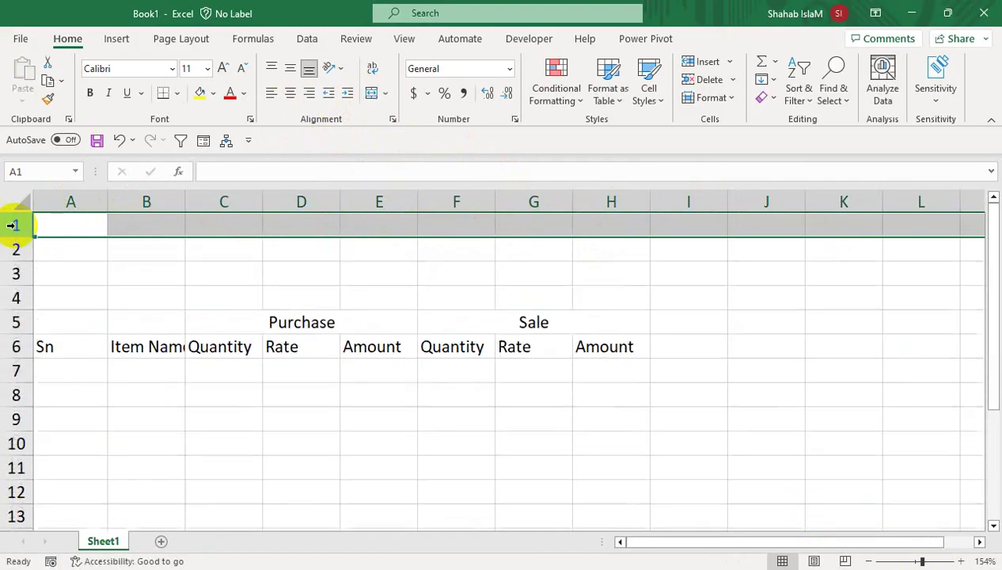
pyautogui.hotkey('ctrl', 'shift', '+')
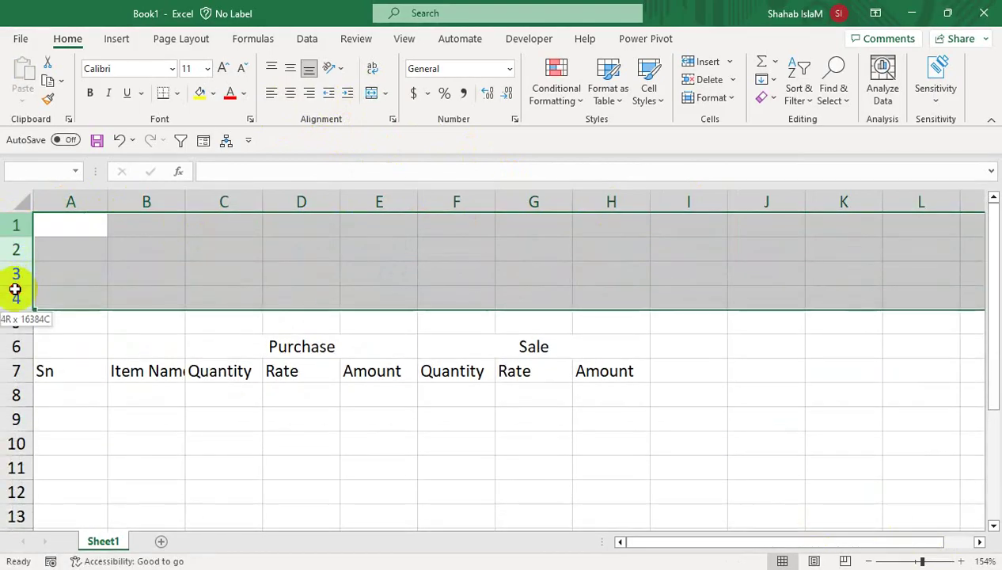
pyautogui.moveTo(16, 225); pyautogui.dragTo(15, 257)
pyautogui.hotkey('ctrl', '-')
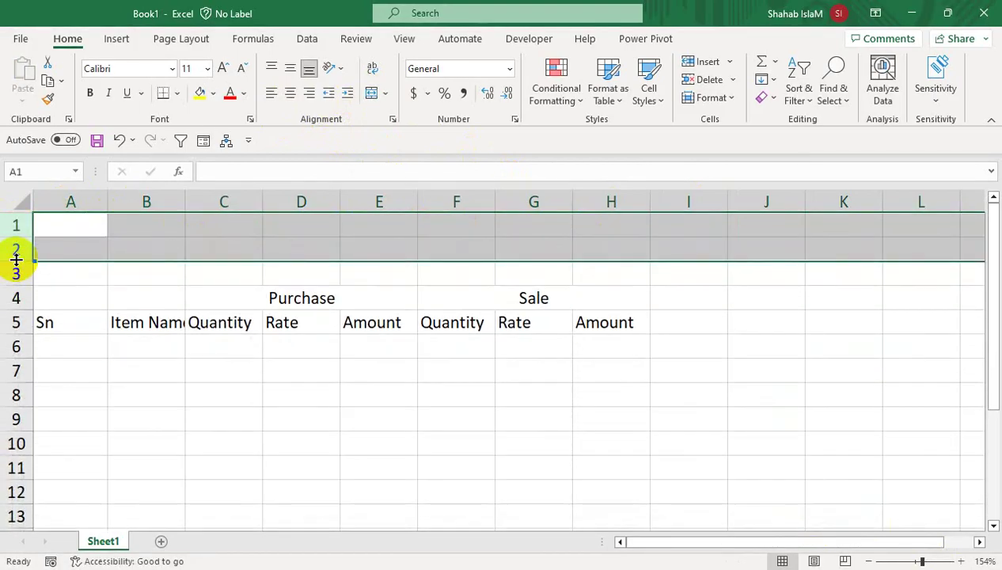
pyautogui.moveTo(75, 273)
pyautogui.mouseDown()
pyautogui.moveTo(497, 306)
pyautogui.moveTo(910, 498)
pyautogui.mouseUp()
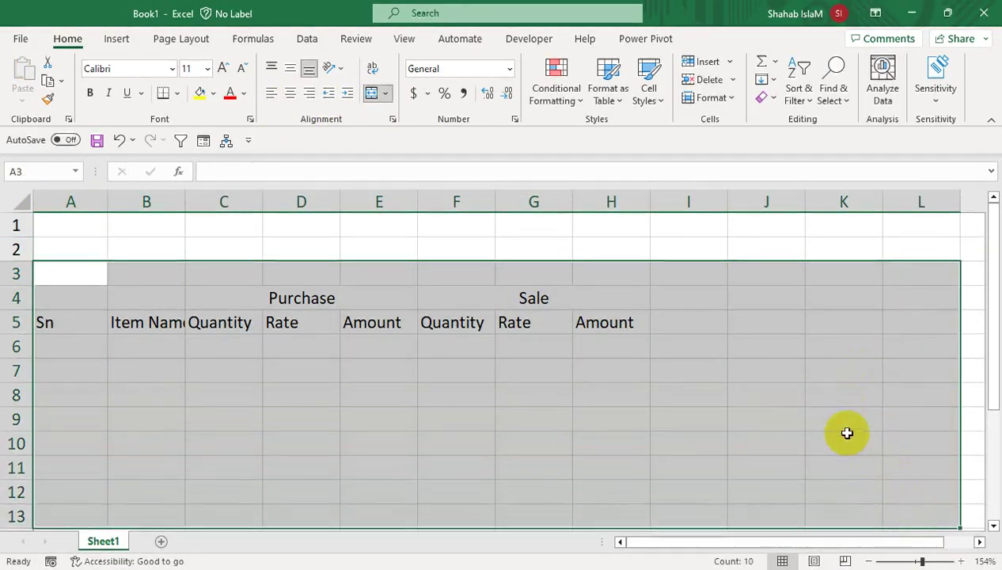
# Zoom to the table and merge the two cells beside Sale into a Closing Stock heading.
pyautogui.click(406, 39)
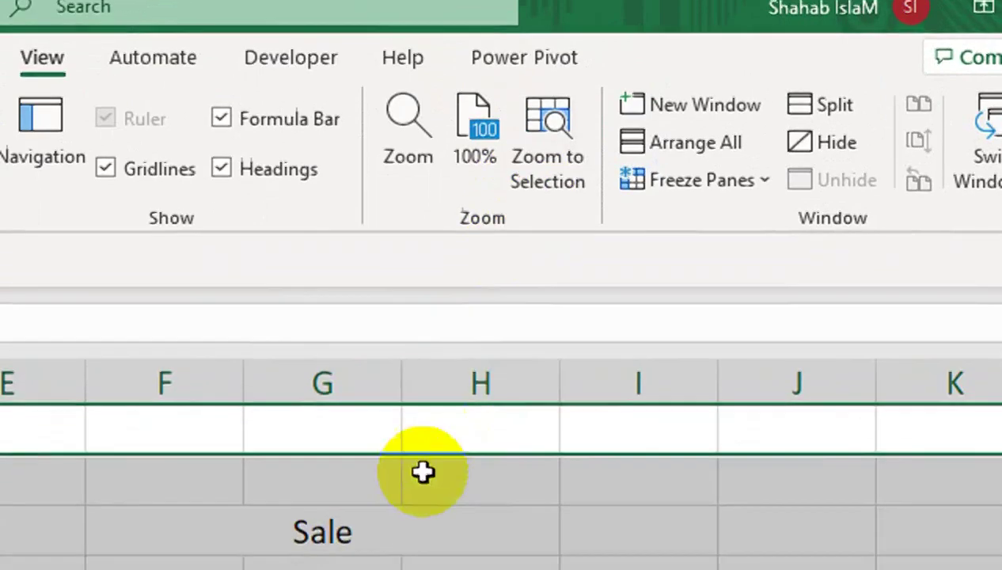
pyautogui.click(548, 353)
pyautogui.moveTo(655, 304); pyautogui.dragTo(720, 311)
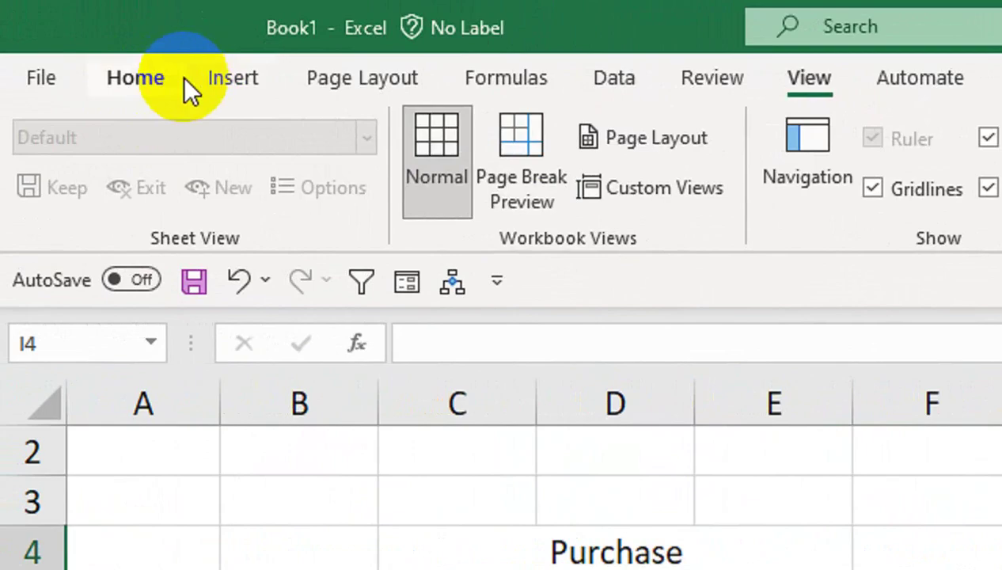
pyautogui.click(183, 78)
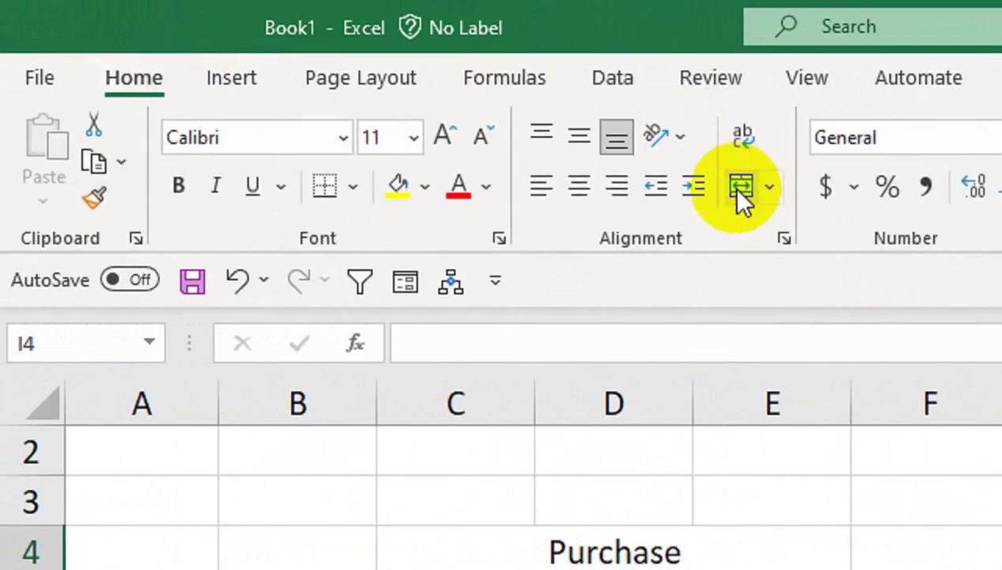
pyautogui.click(731, 188)
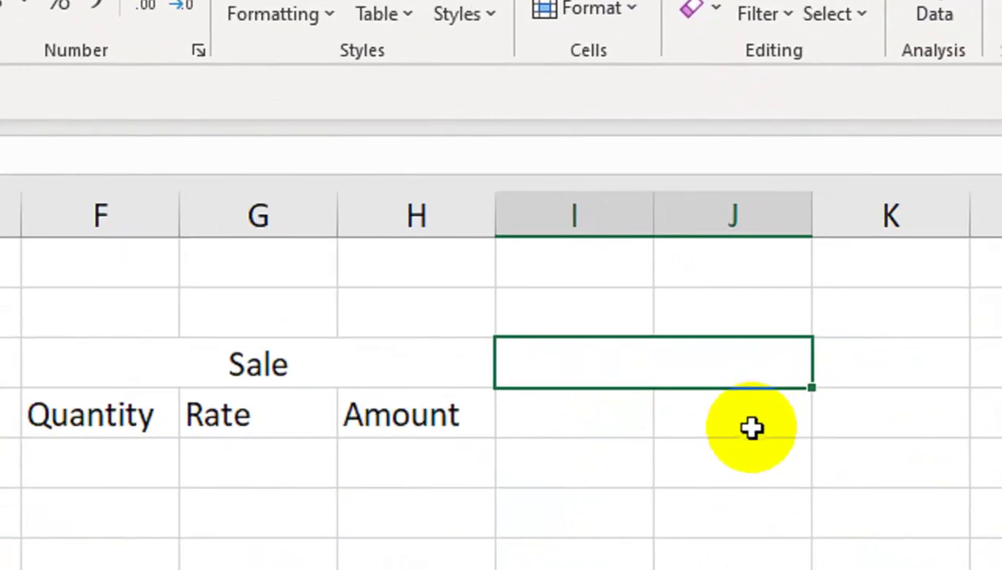
pyautogui.write('Closing ')
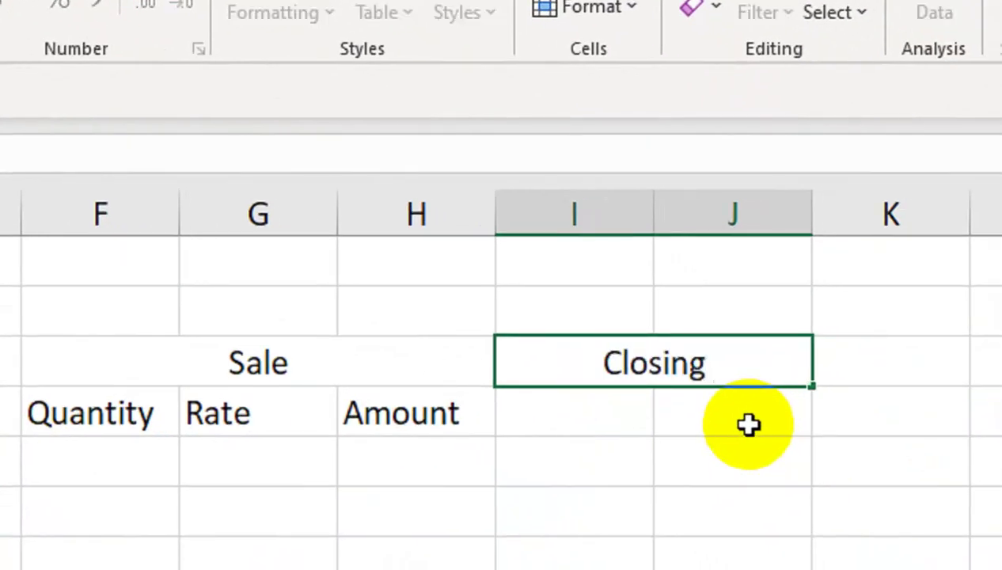
pyautogui.write('Stock')
pyautogui.press('Tab')
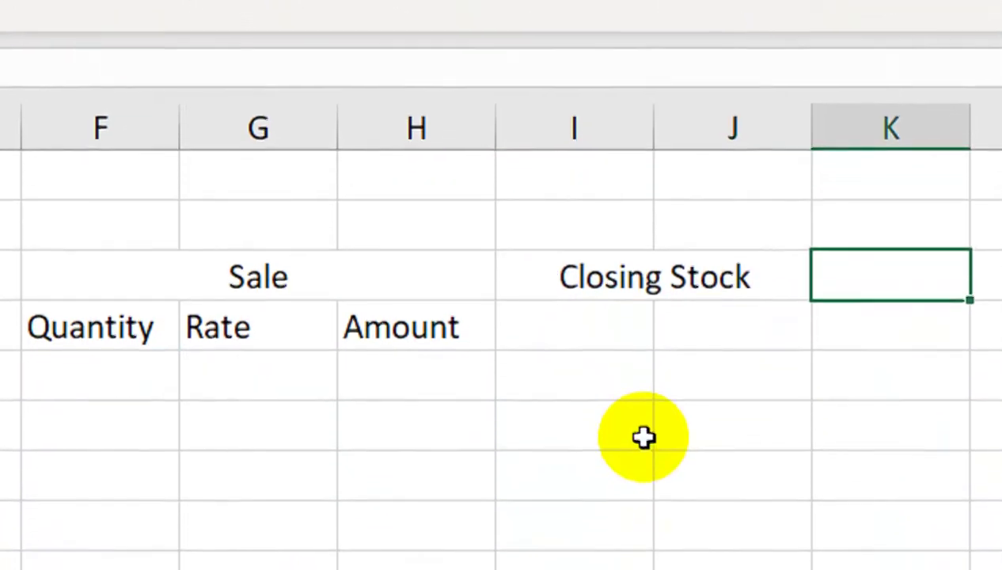
# Add Profit / Loss in column K and Quantity and Amount under Closing Stock.
pyautogui.write('rofit / Loss')
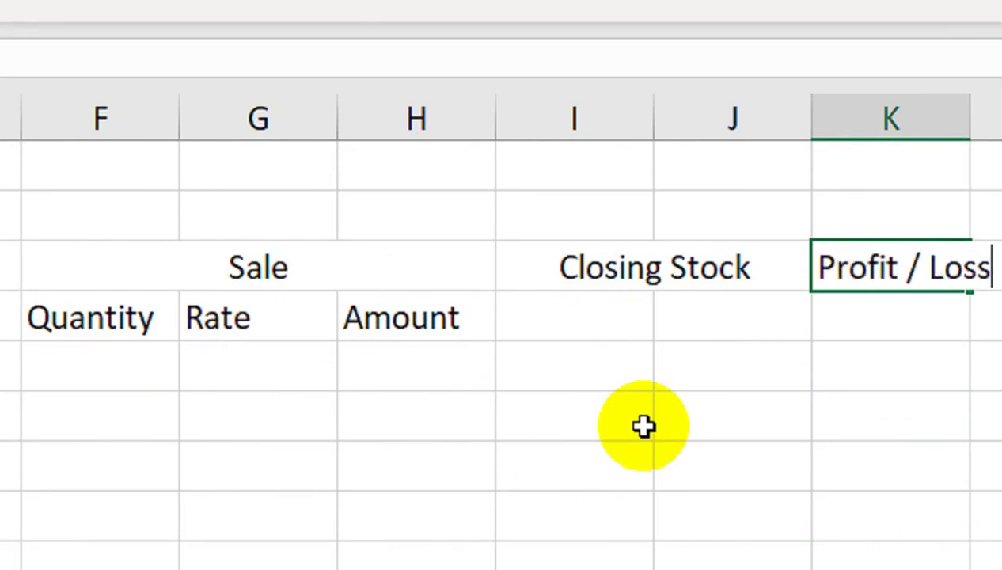
pyautogui.click(798, 152)
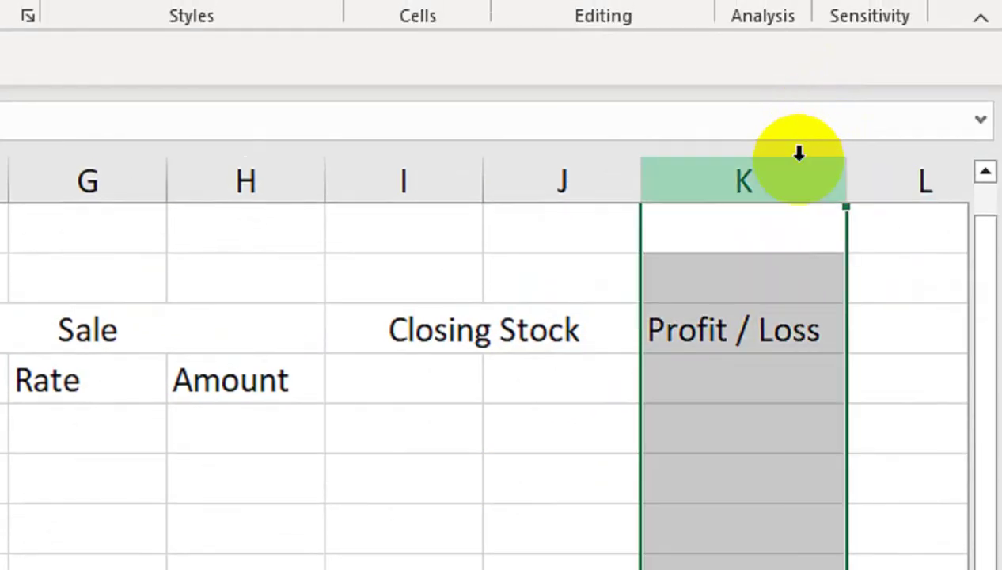
pyautogui.click(432, 360)
pyautogui.write('Quantity')
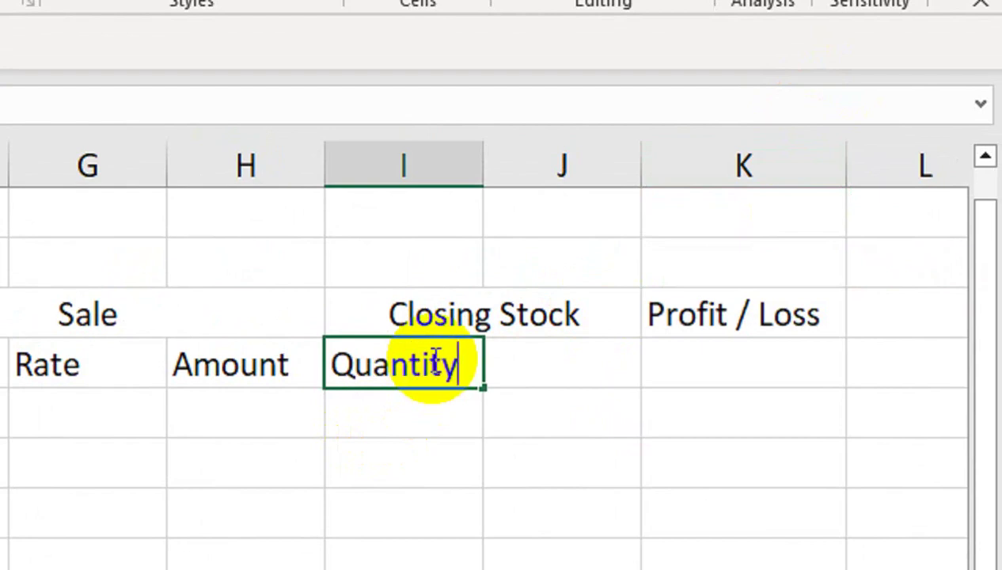
pyautogui.press('Tab')
pyautogui.write('Amount')
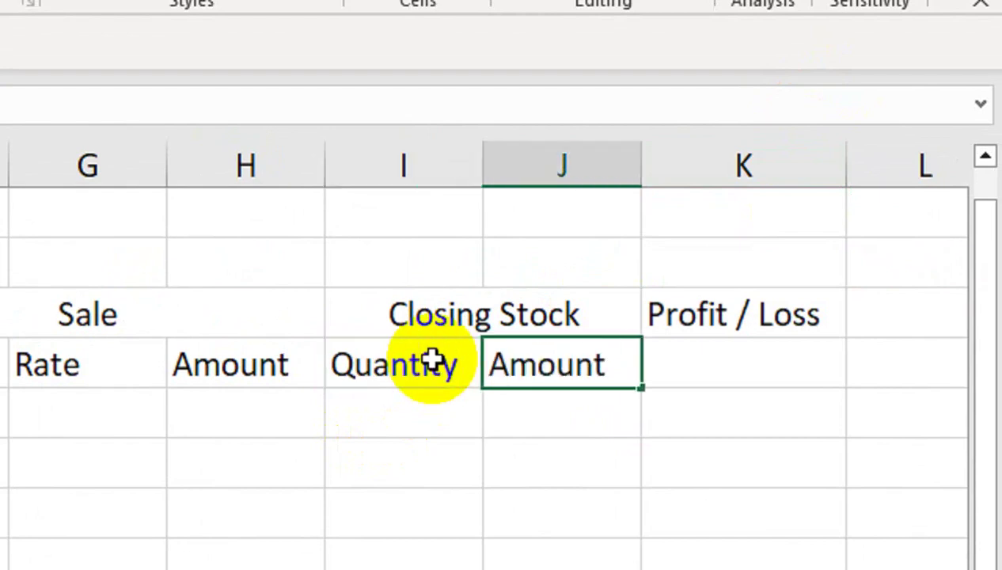
pyautogui.press('Tab')
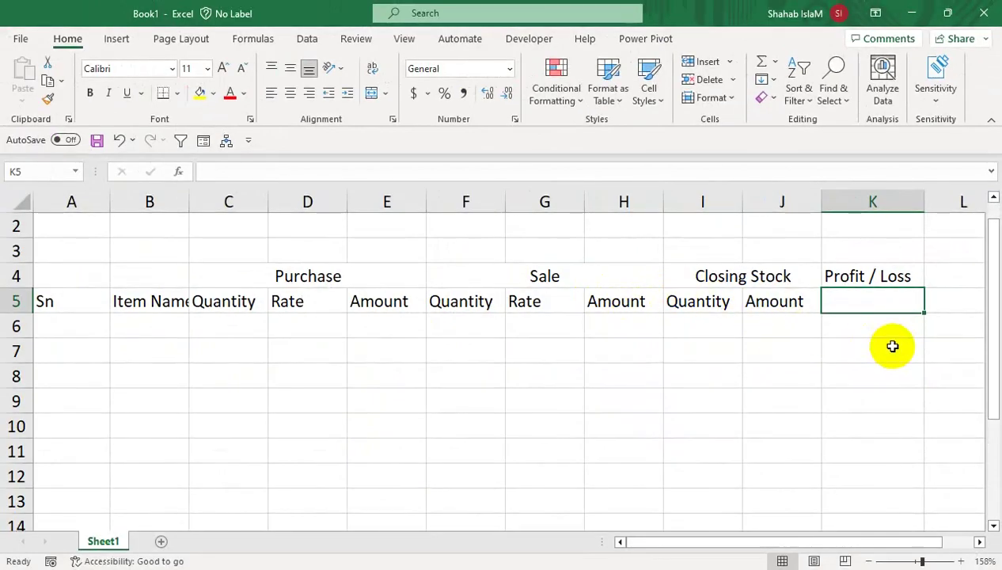
pyautogui.moveTo(890, 347); pyautogui.dragTo(106, 497)
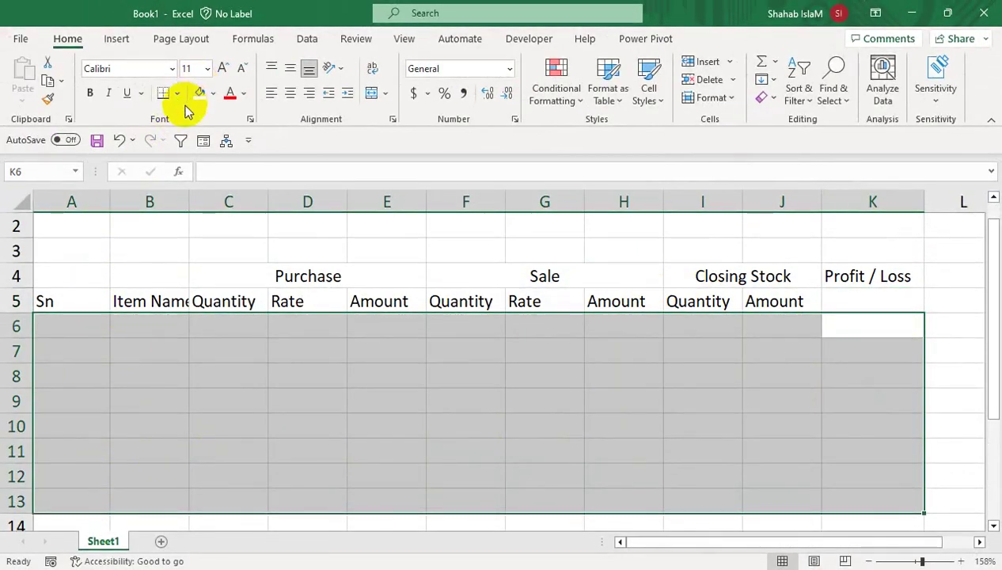
# Apply All Borders to the empty table body A6:K13, then select A1:K3.
pyautogui.click(177, 93)
pyautogui.click(206, 253)
pyautogui.click(176, 265)
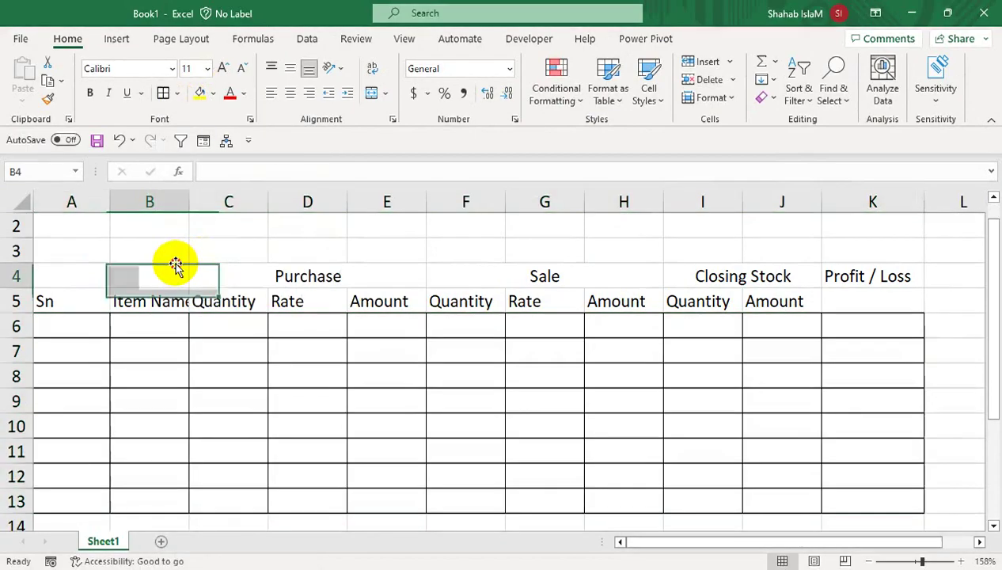
pyautogui.moveTo(72, 221)
pyautogui.mouseDown()
pyautogui.moveTo(874, 228)
pyautogui.moveTo(872, 278)
pyautogui.mouseUp()
pyautogui.moveTo(71, 226); pyautogui.dragTo(829, 266)
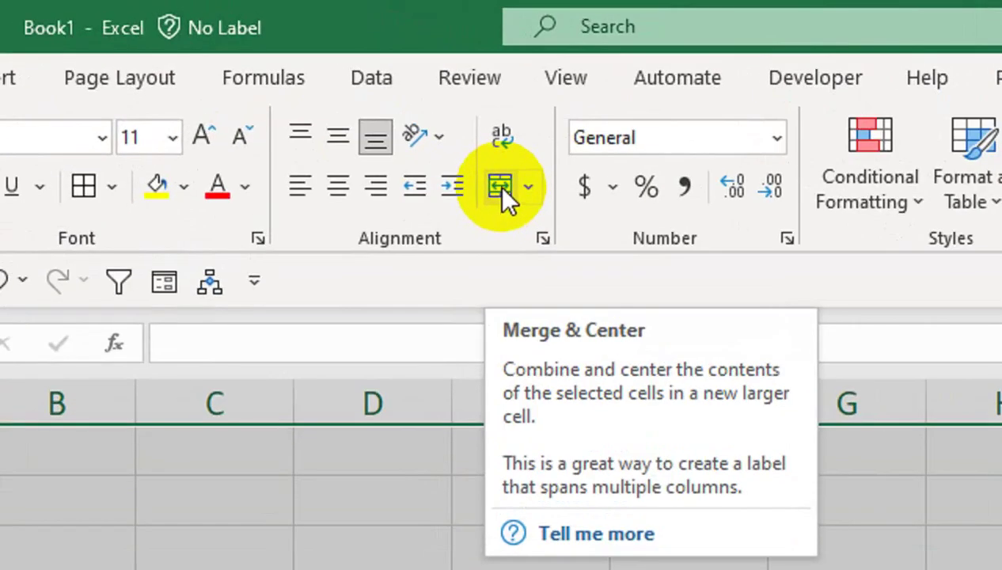
# Merge A1:K3 and enter the title STOCK MANAGEMENT WITH PROFIT& LOSS.
pyautogui.click(501, 193)
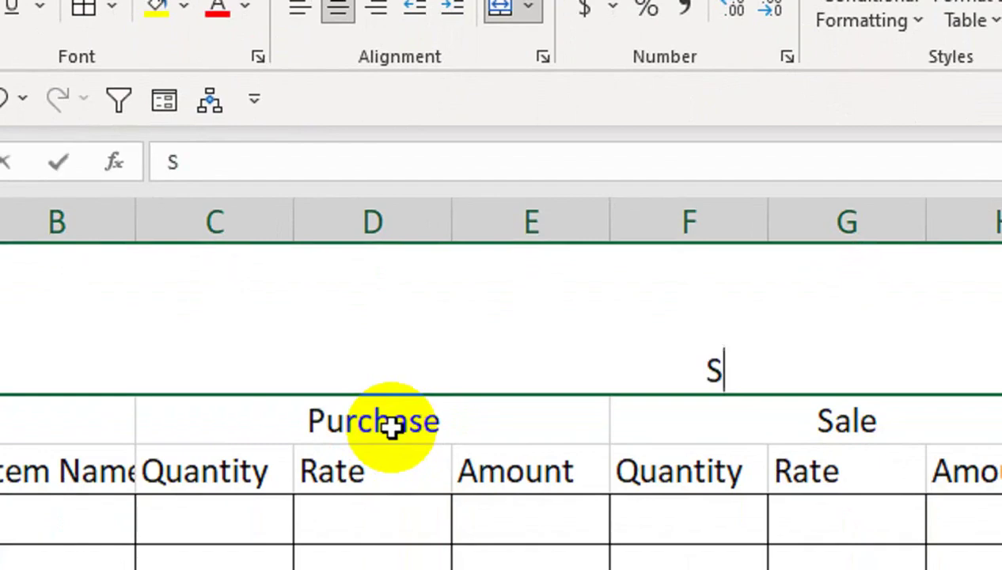
pyautogui.write('TOCK MAN')
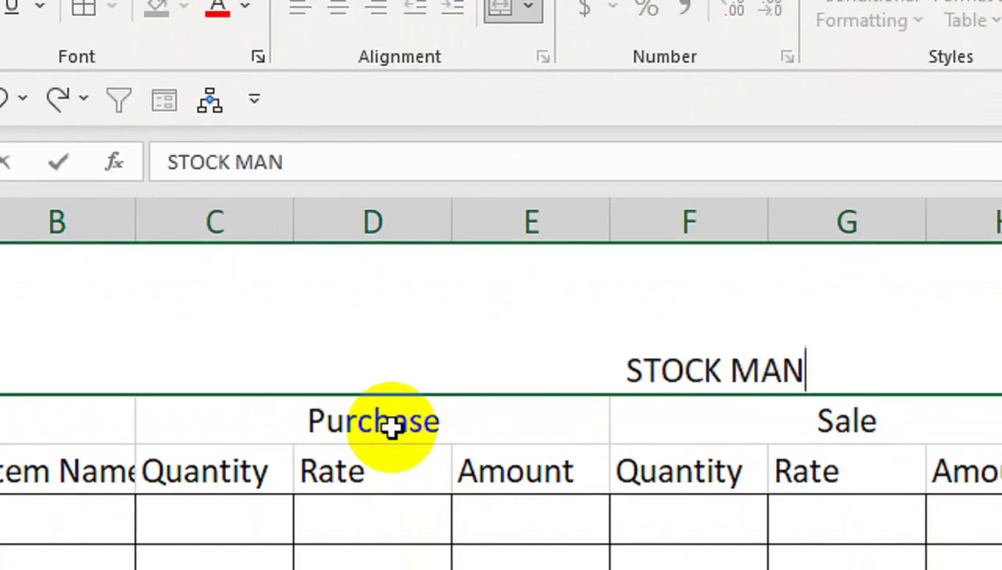
pyautogui.write('AGEMENT ')
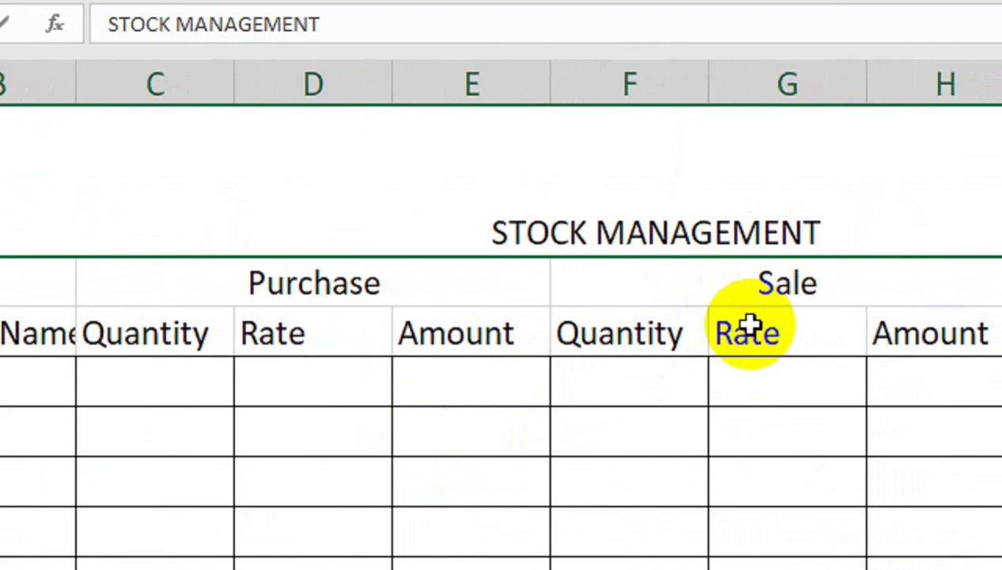
pyautogui.write('WI')
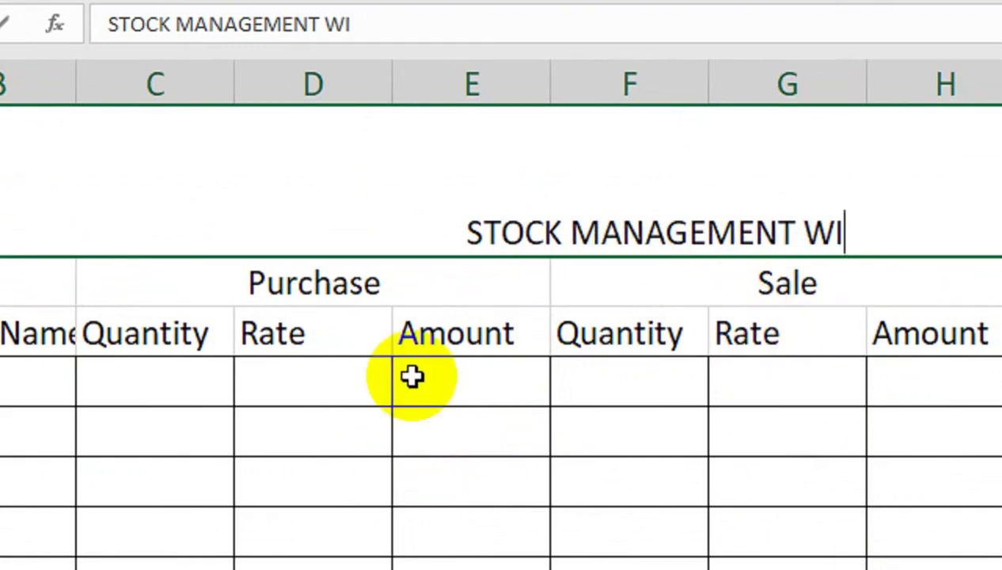
pyautogui.write('TH PROIT')
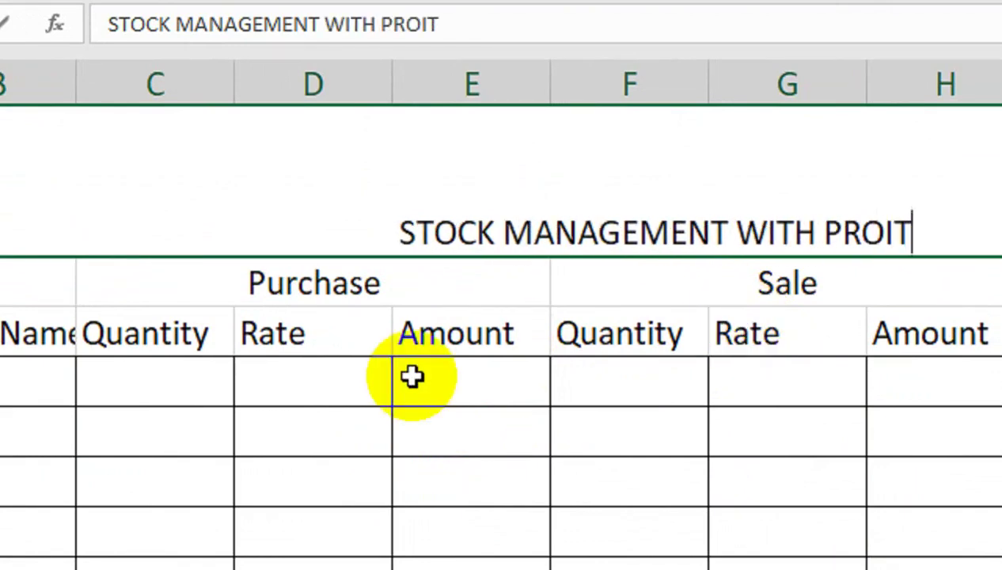
pyautogui.press('BackSpace')
pyautogui.press('BackSpace')
pyautogui.press('BackSpace')
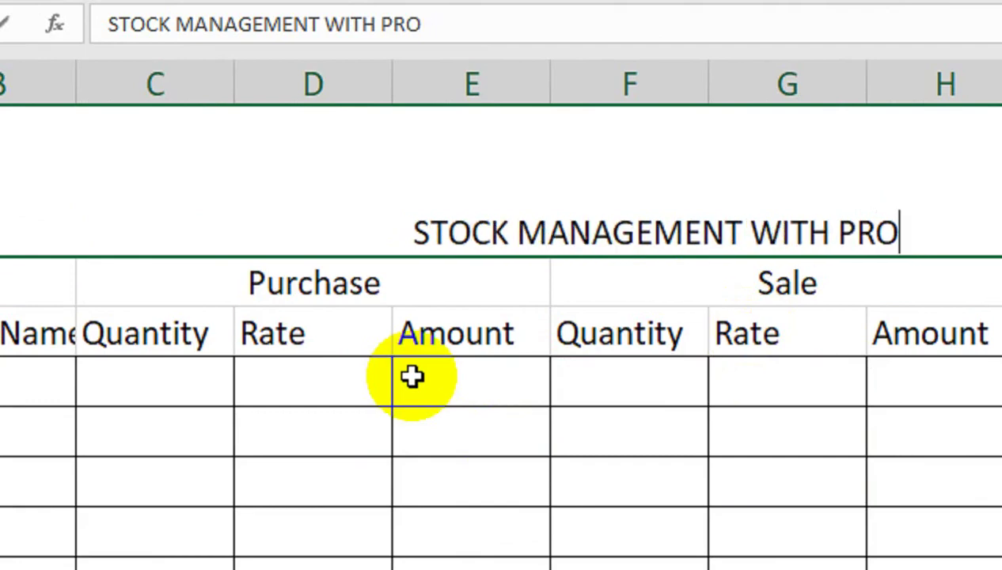
pyautogui.write('FIT A')
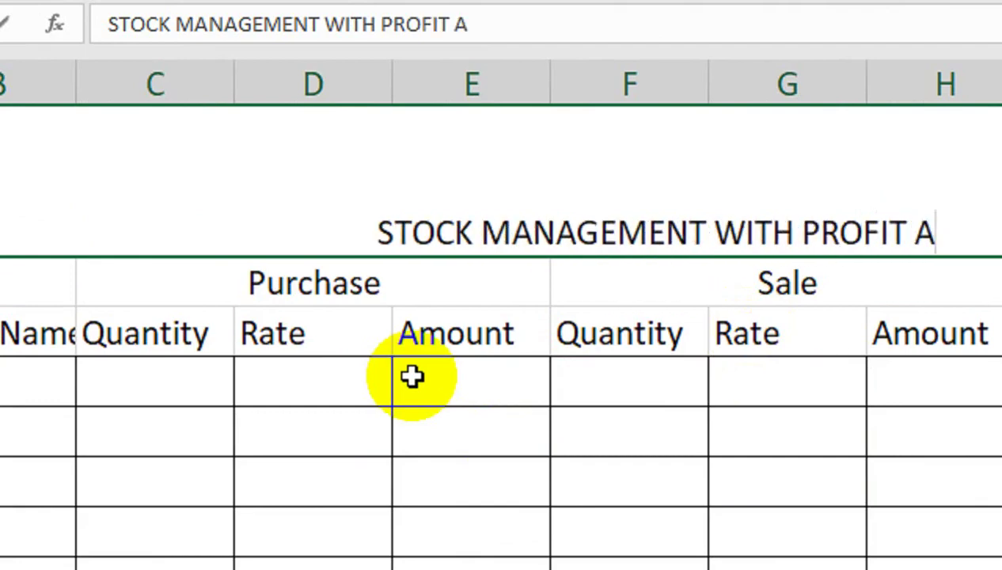
pyautogui.press('BackSpace')
pyautogui.write('& l')
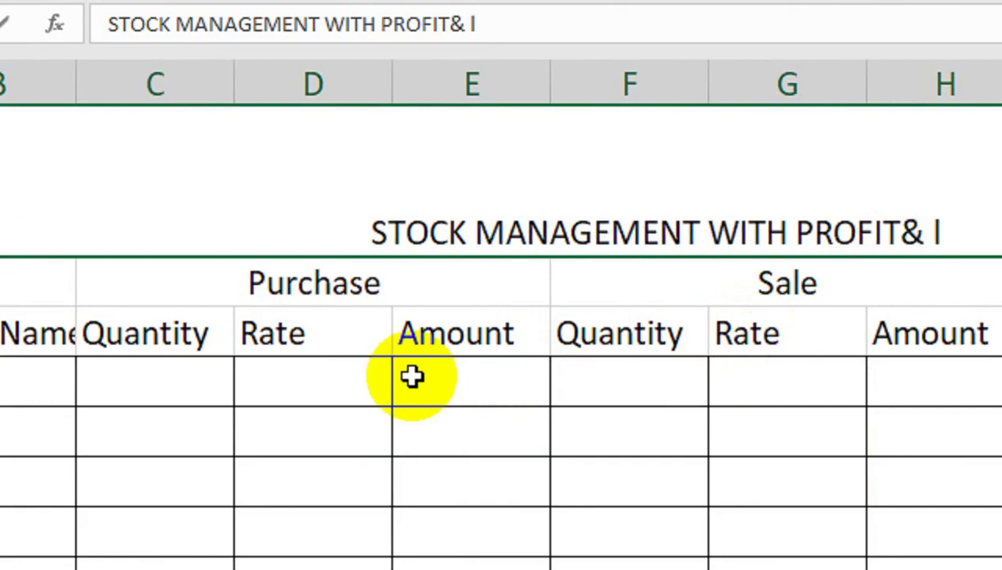
pyautogui.write('OSS')
pyautogui.press('BackSpace')
pyautogui.press('BackSpace')
pyautogui.press('BackSpace')
pyautogui.press('BackSpace')
pyautogui.press('BackSpace')
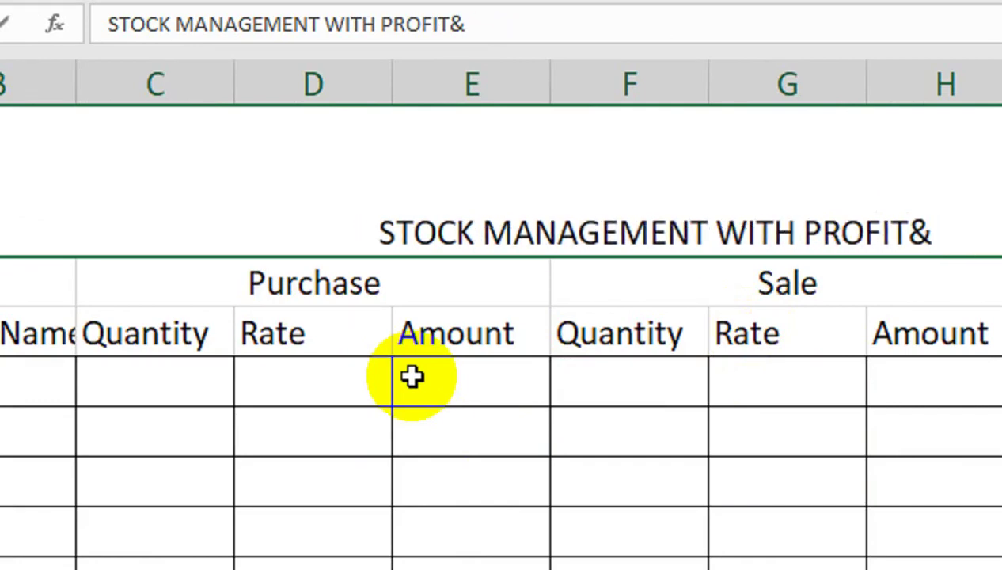
pyautogui.write(' LOSS')
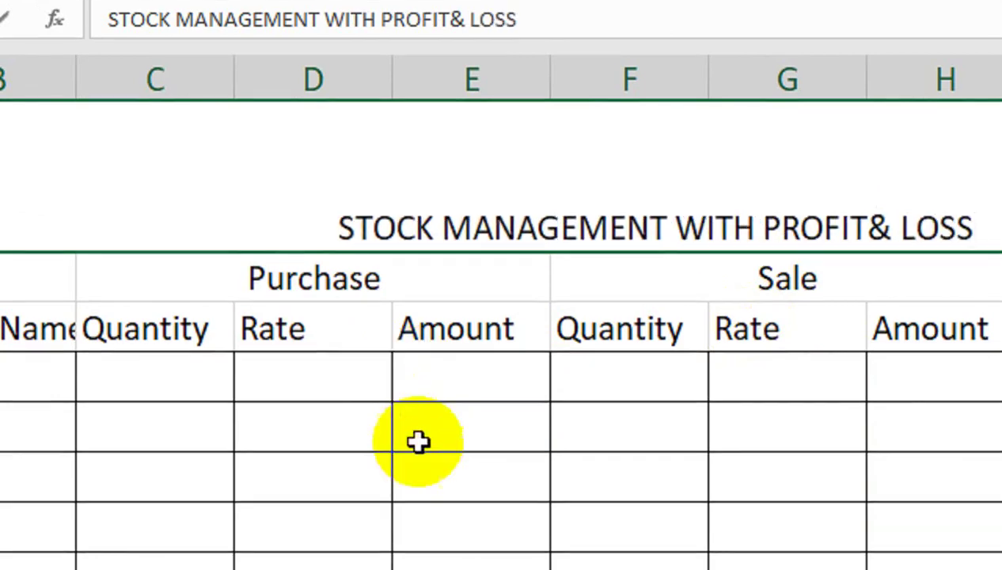
pyautogui.click(443, 340)
pyautogui.click(433, 145)
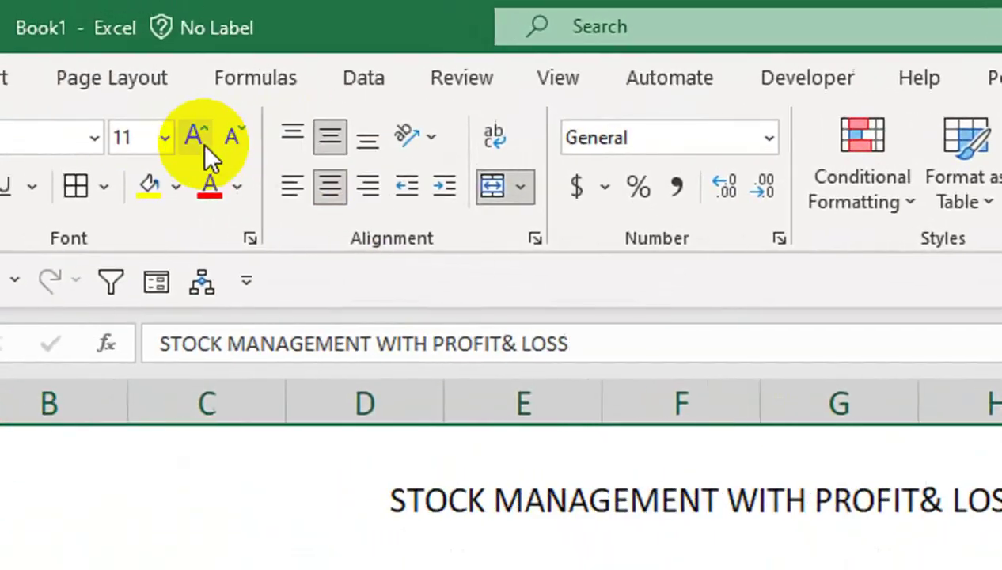
# Enlarge the title to 26 pt, make it bold and give its band a yellow fill.
pyautogui.click(250, 136)
pyautogui.doubleClick(249, 136)
pyautogui.doubleClick(249, 137)
pyautogui.click(249, 137)
pyautogui.click(249, 137)
pyautogui.click(250, 137)
pyautogui.click(180, 189)
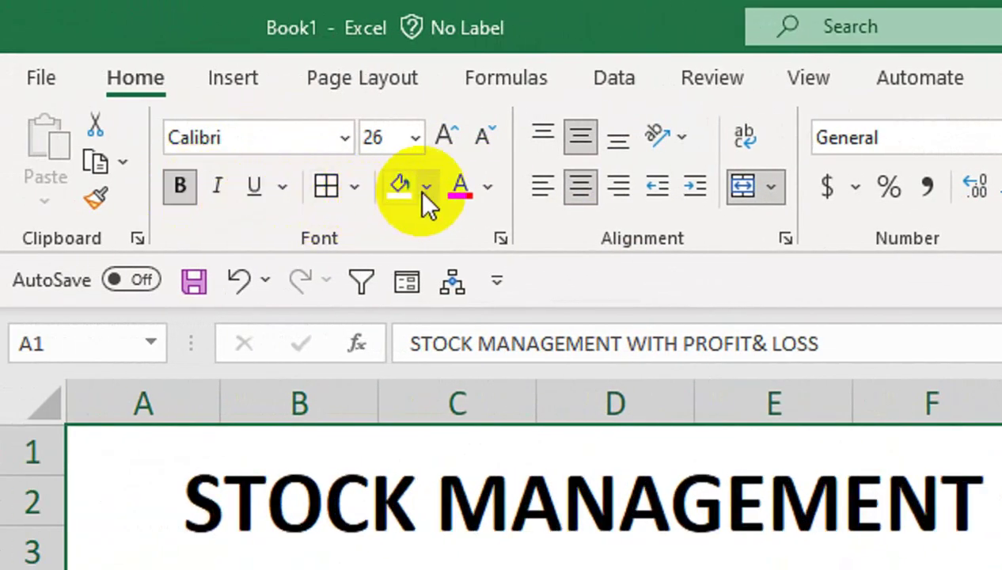
pyautogui.click(426, 188)
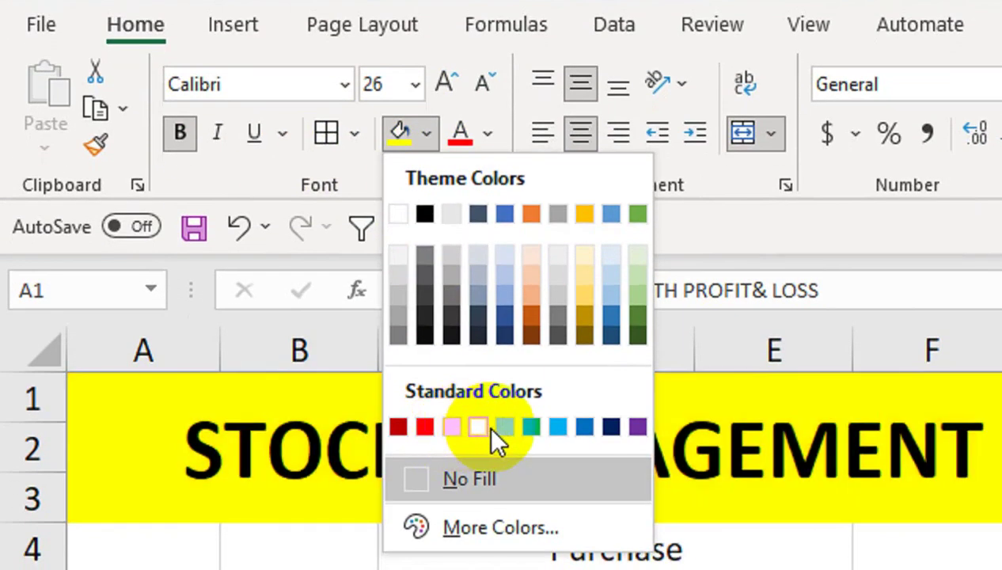
pyautogui.click(477, 427)
pyautogui.click(407, 425)
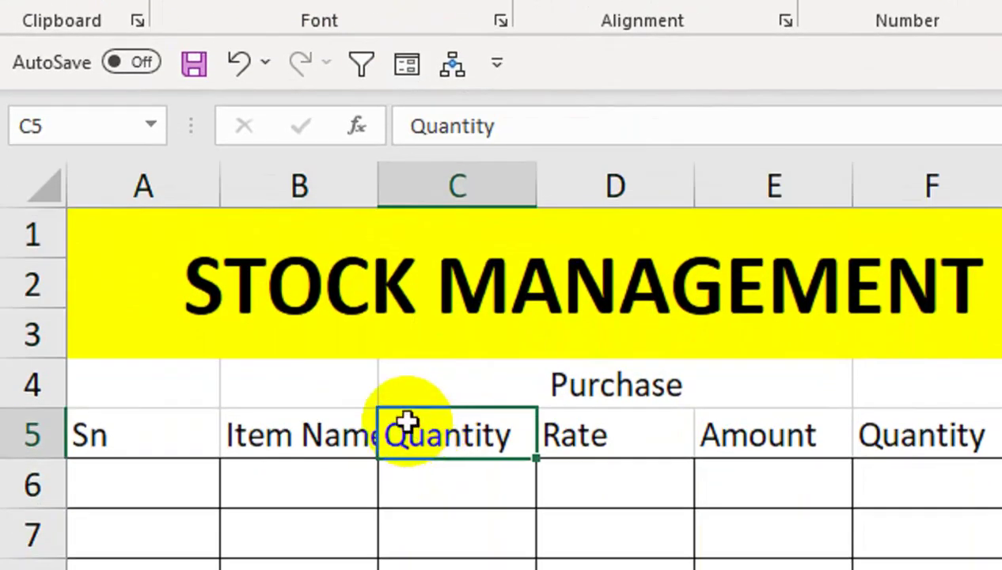
# Give the row 5 headings a dark red fill with white, bold, centred text.
pyautogui.click(146, 428)
pyautogui.moveTo(147, 427); pyautogui.dragTo(748, 400)
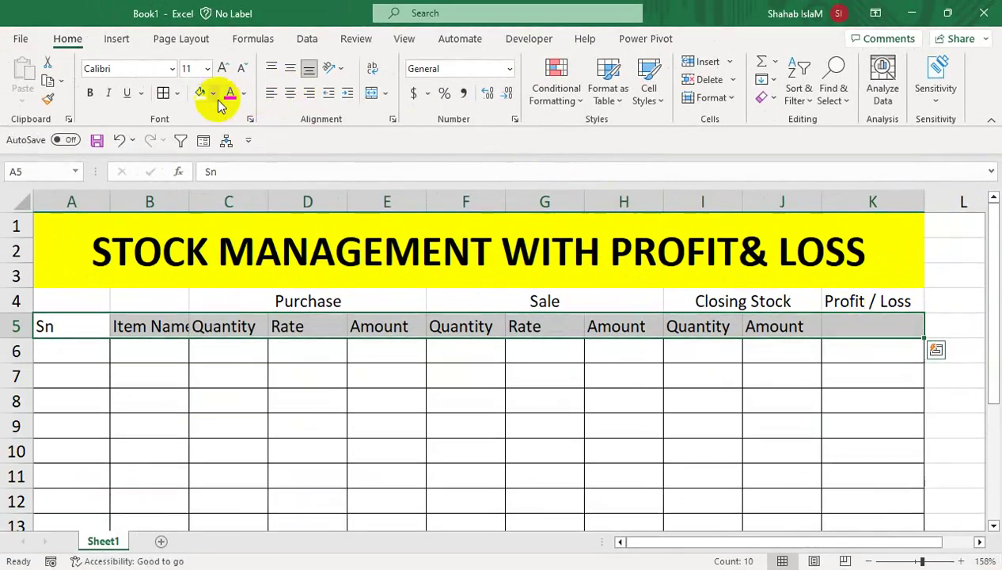
pyautogui.click(212, 93)
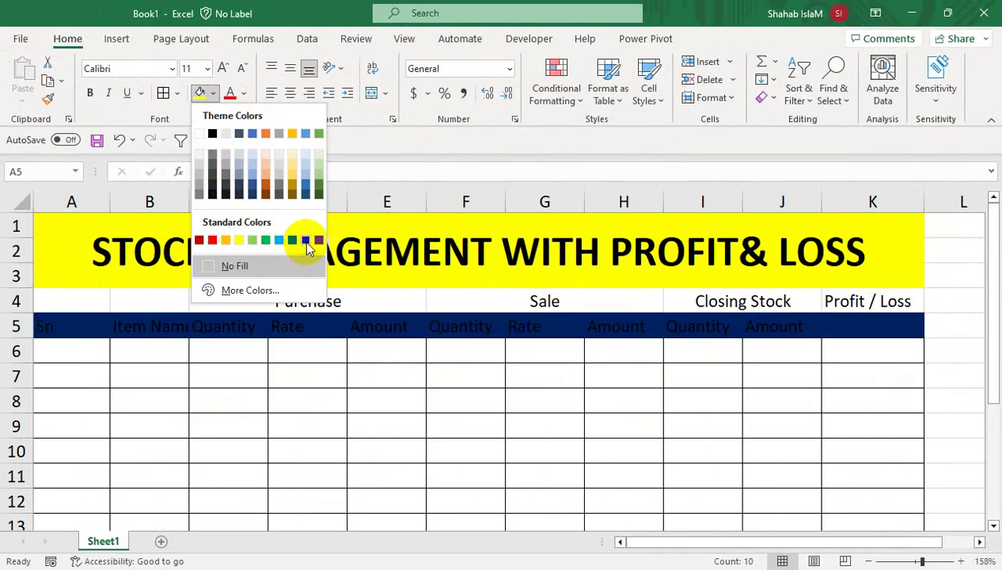
pyautogui.click(198, 239)
pyautogui.click(245, 99)
pyautogui.click(232, 156)
pyautogui.click(291, 94)
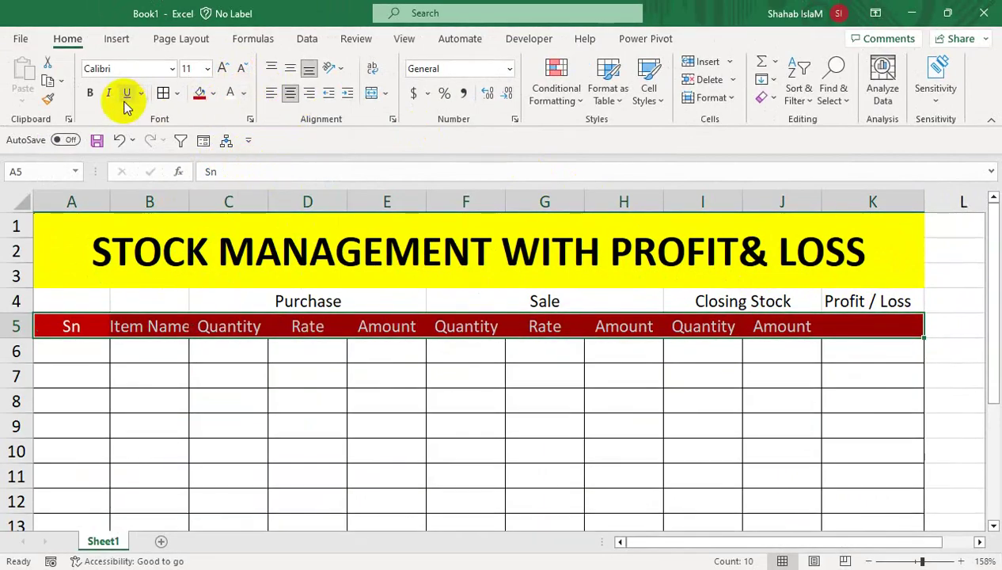
pyautogui.click(91, 93)
# Fill the Purchase heading light blue, Sale blue and Closing Stock purple.
pyautogui.click(347, 300)
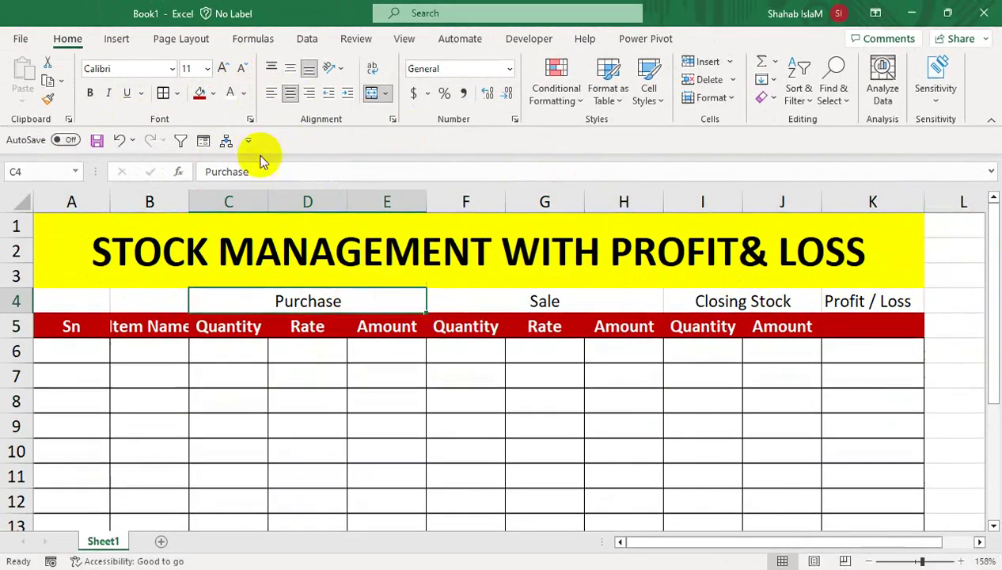
pyautogui.click(213, 94)
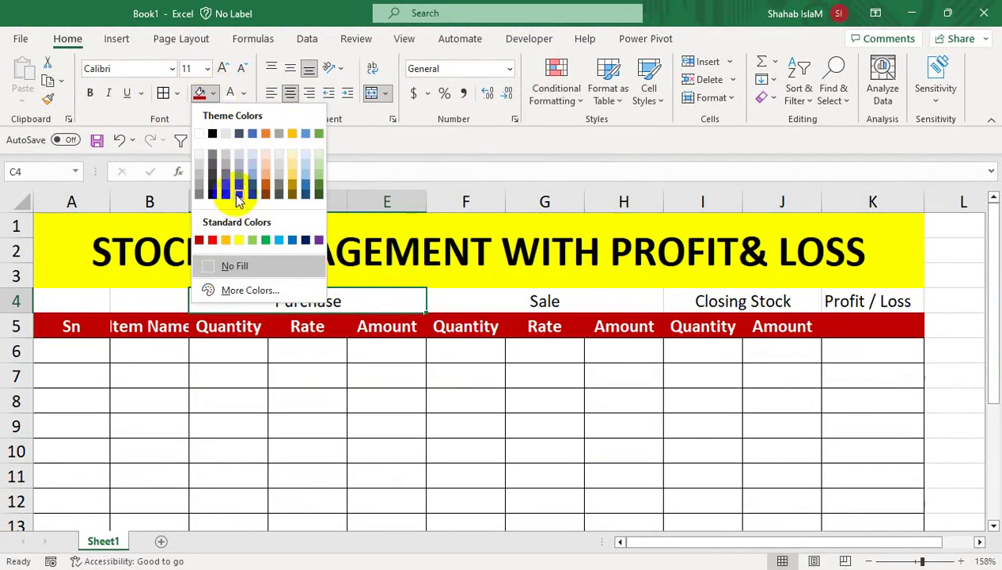
pyautogui.click(282, 242)
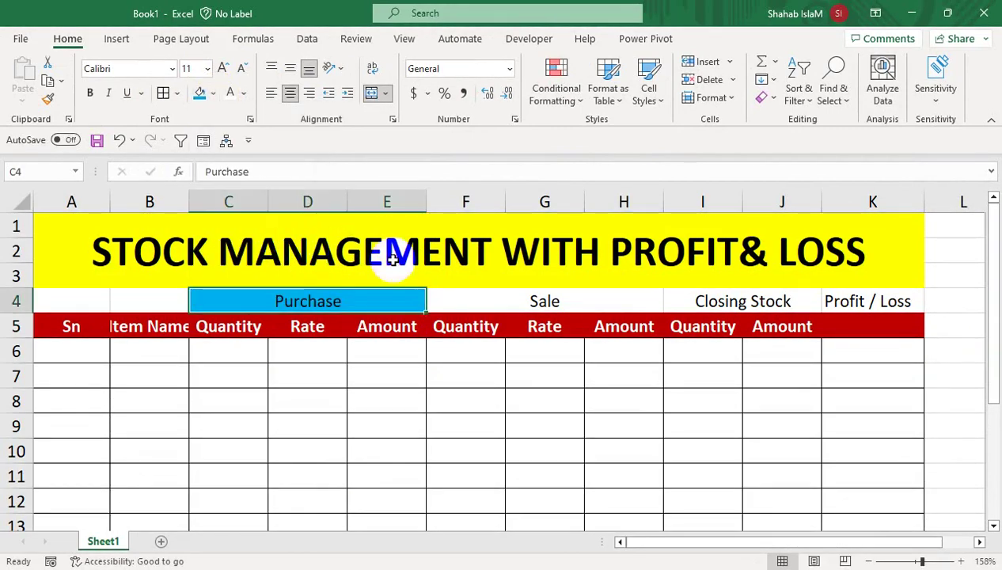
pyautogui.click(455, 299)
pyautogui.click(213, 93)
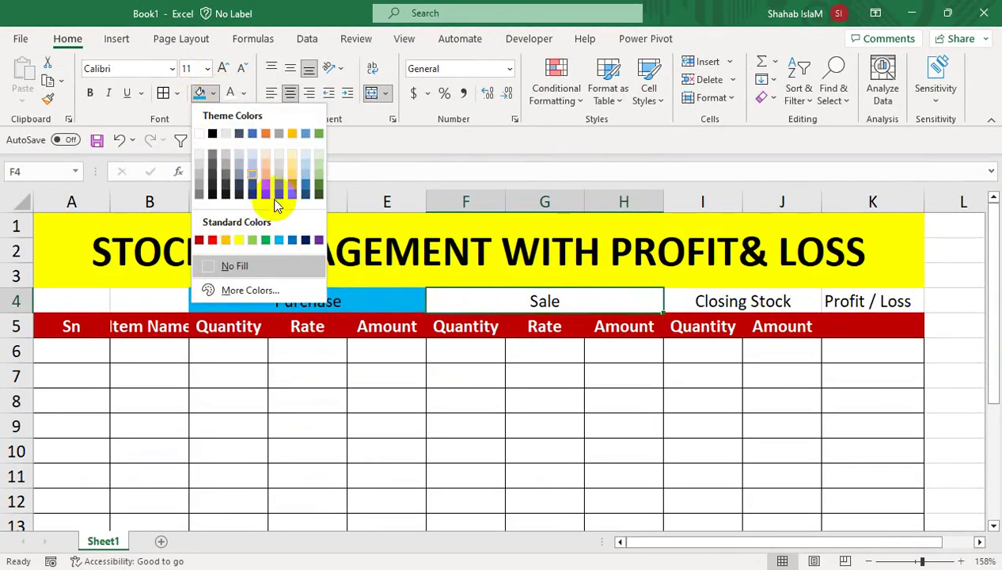
pyautogui.click(297, 241)
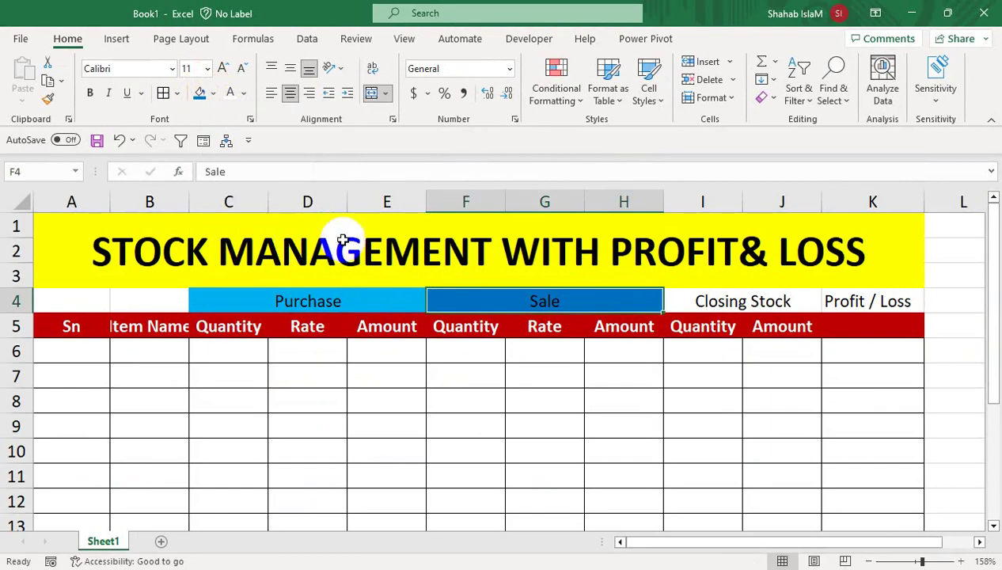
pyautogui.click(728, 302)
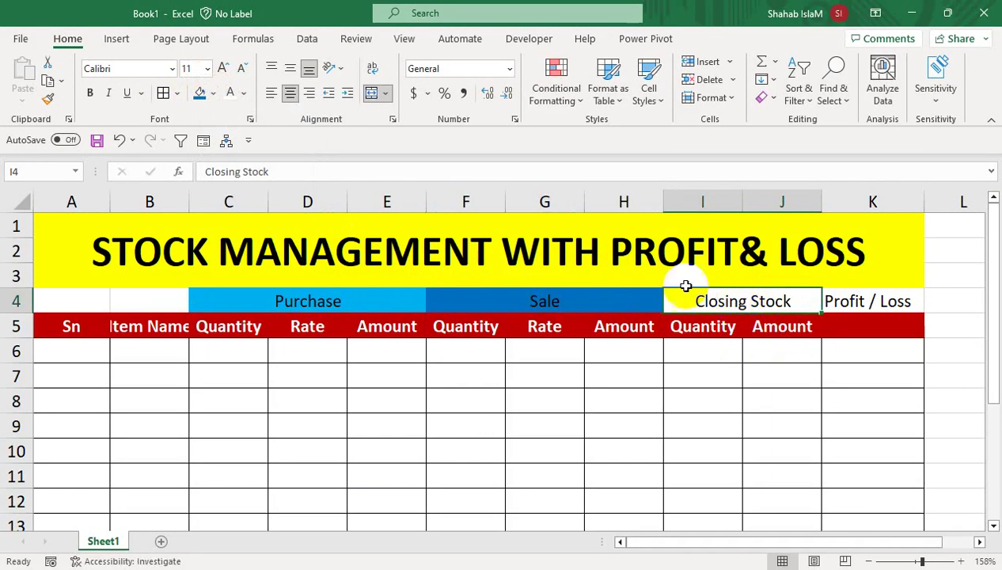
pyautogui.click(213, 94)
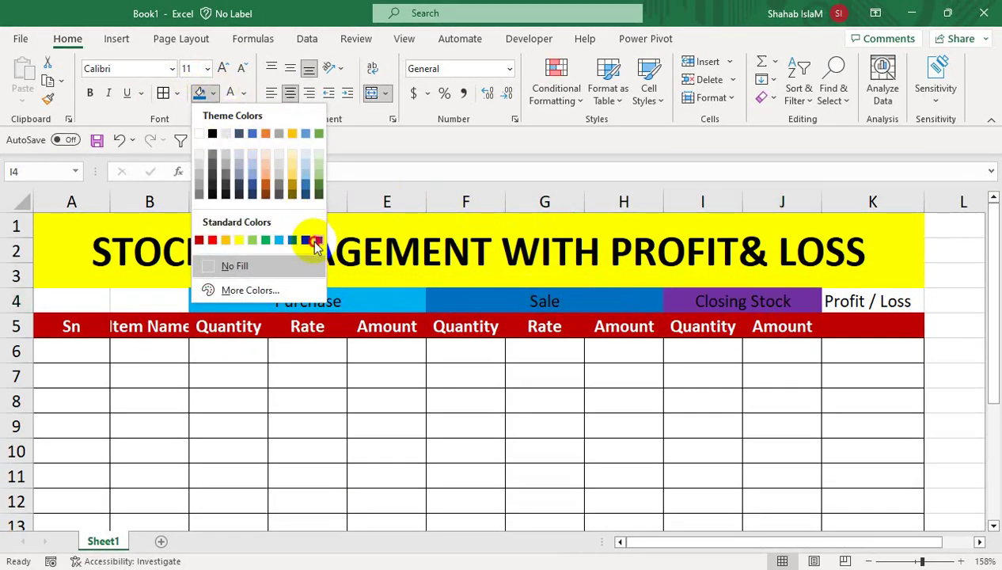
pyautogui.click(315, 241)
# Make the Closing Stock, Sale and Purchase heading text white and widen column B.
pyautogui.click(230, 92)
pyautogui.click(538, 317)
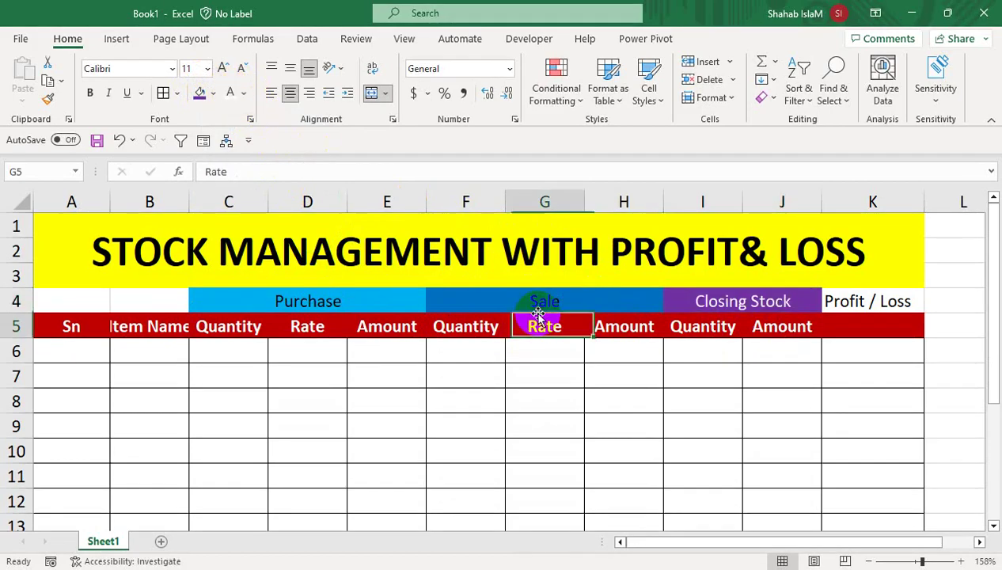
pyautogui.click(537, 306)
pyautogui.click(230, 93)
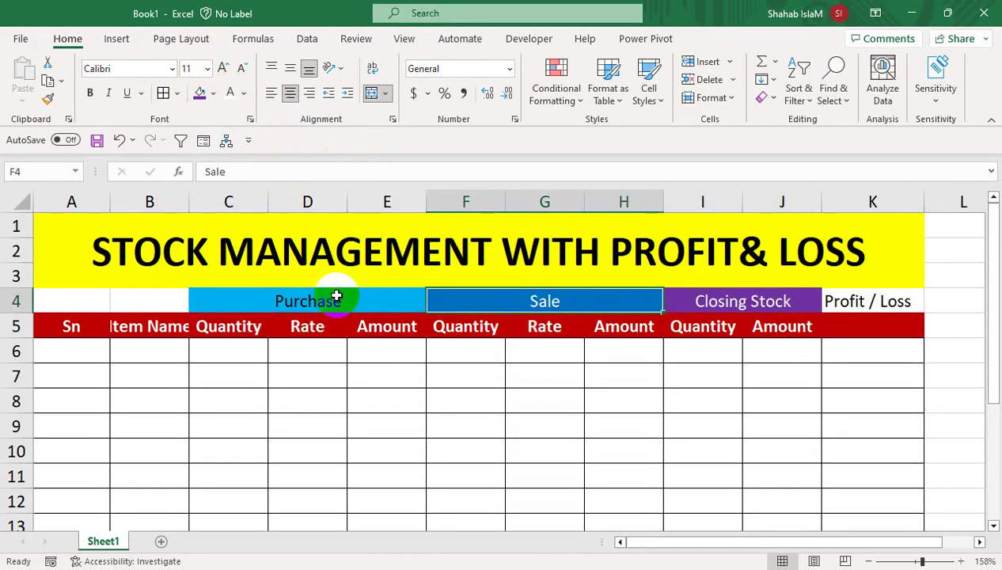
pyautogui.click(336, 295)
pyautogui.click(229, 93)
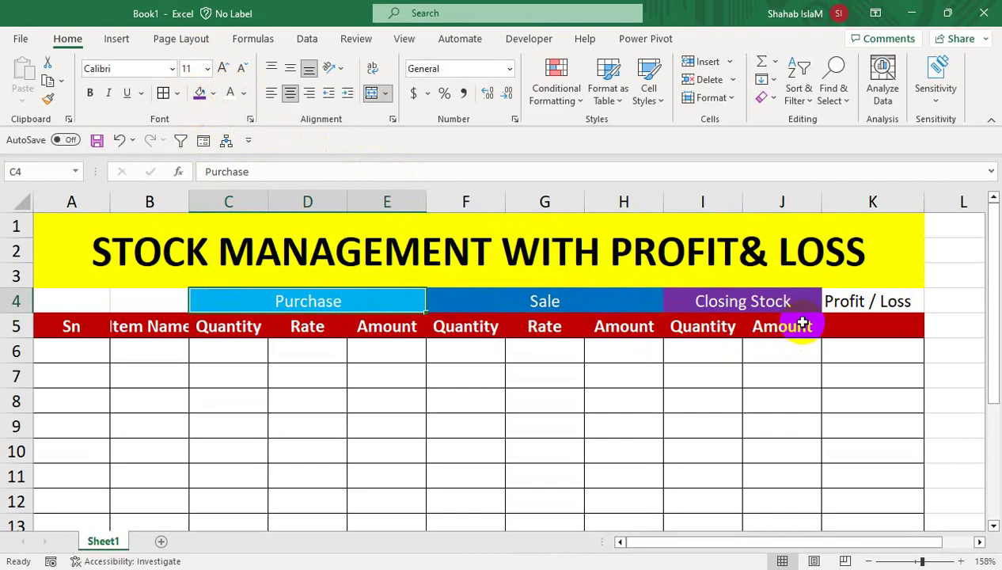
pyautogui.moveTo(188, 202); pyautogui.dragTo(203, 202)
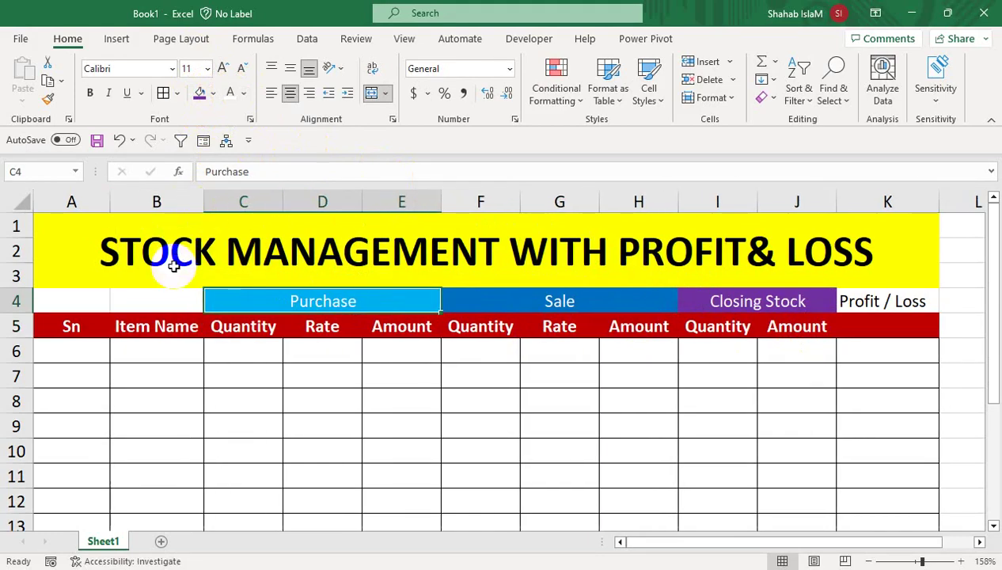
# Give the Item Name header in rows 4–5 a light grey fill and black text.
pyautogui.click(151, 299)
pyautogui.moveTo(151, 299); pyautogui.dragTo(147, 325)
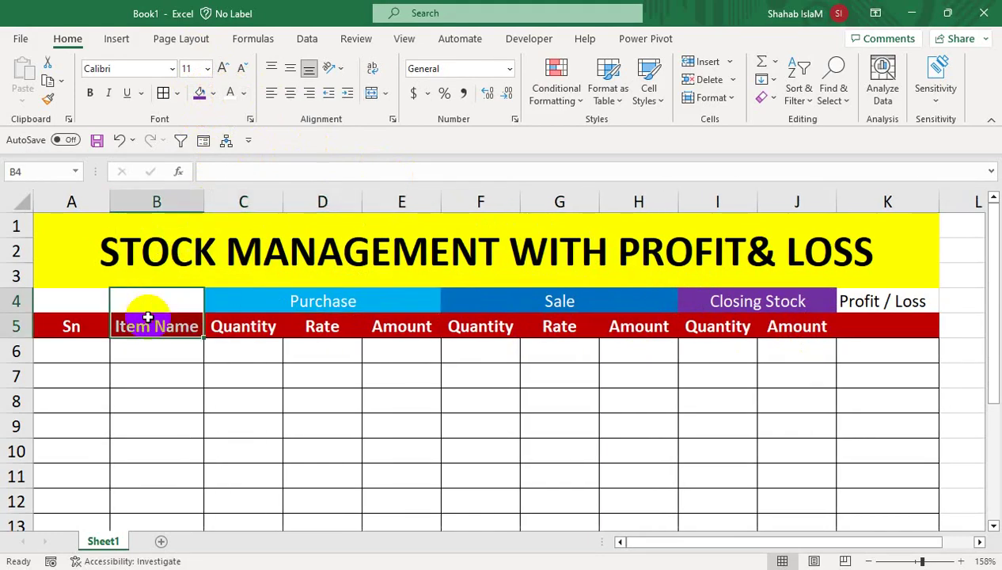
pyautogui.click(213, 94)
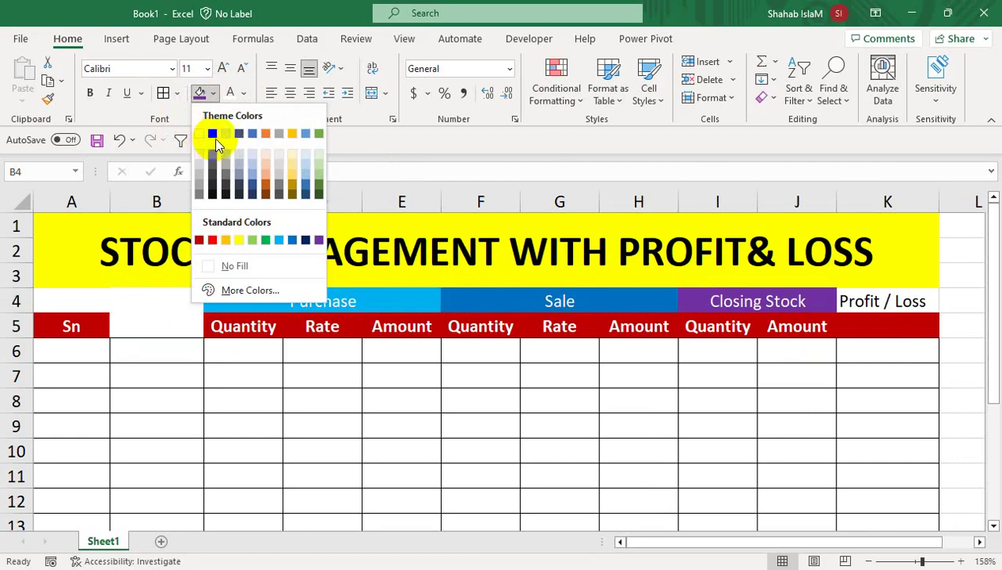
pyautogui.click(225, 134)
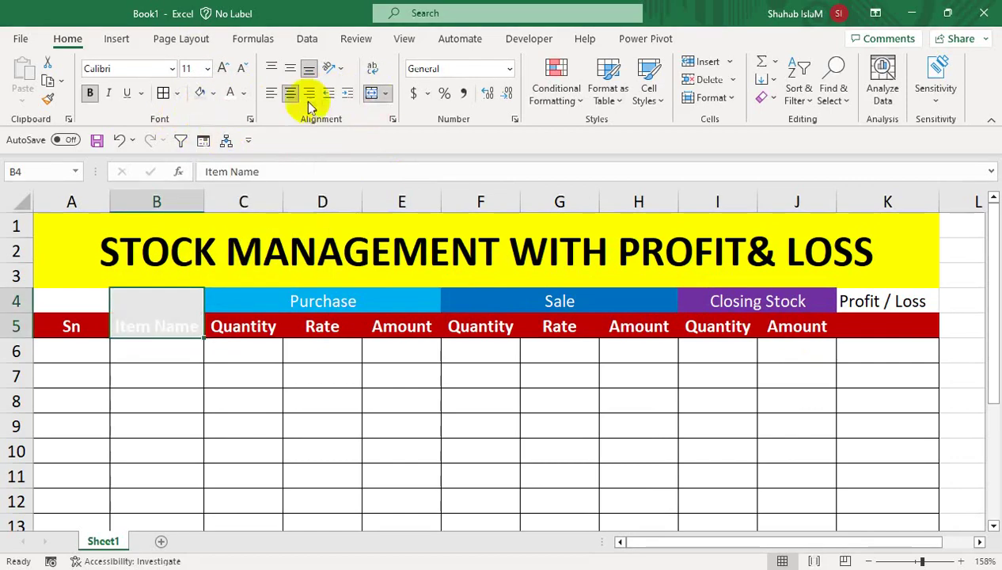
pyautogui.click(244, 93)
pyautogui.click(246, 157)
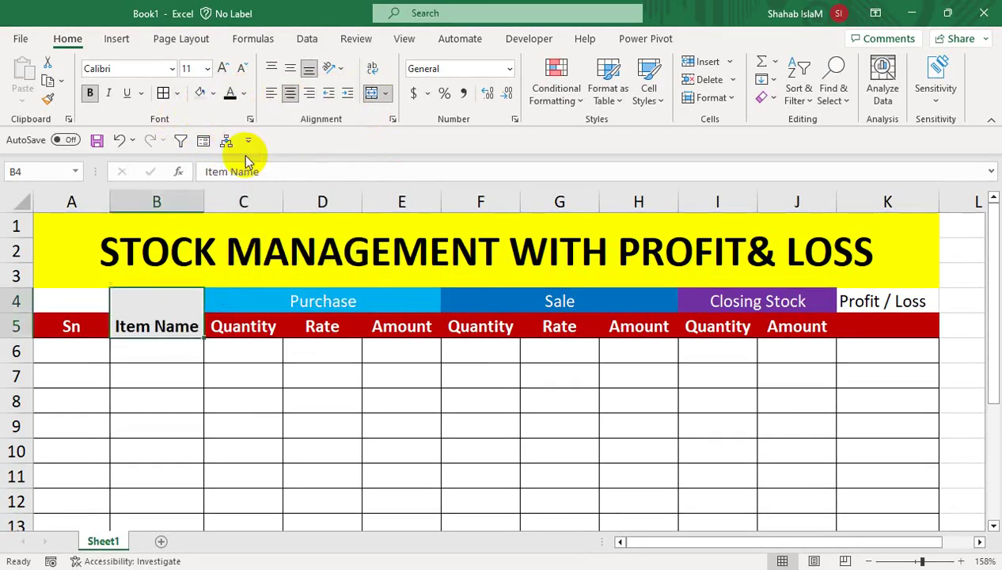
# Merge Sn across A4:A5 and vertically centre the Sn and Item Name headers.
pyautogui.moveTo(71, 301); pyautogui.dragTo(72, 324)
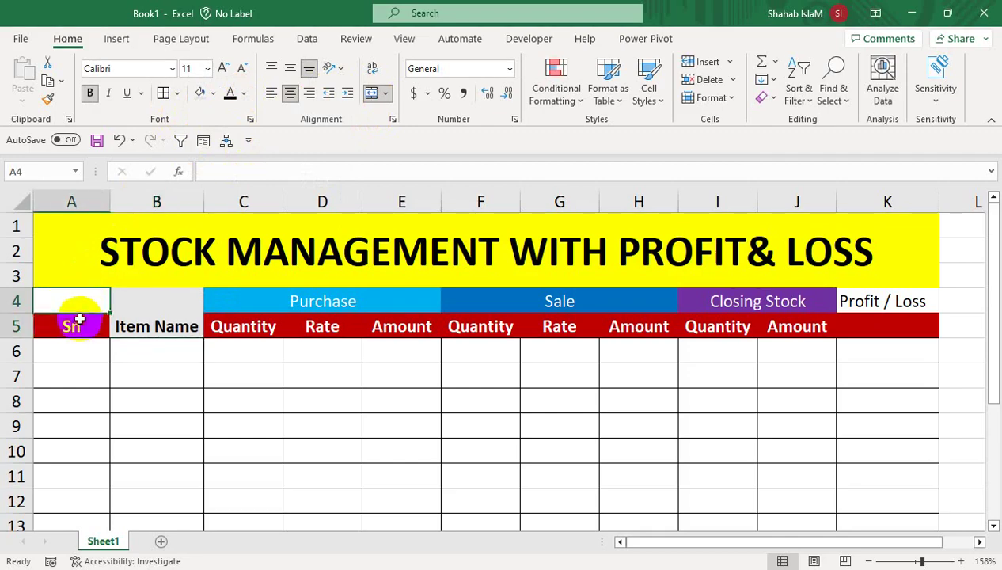
pyautogui.click(372, 95)
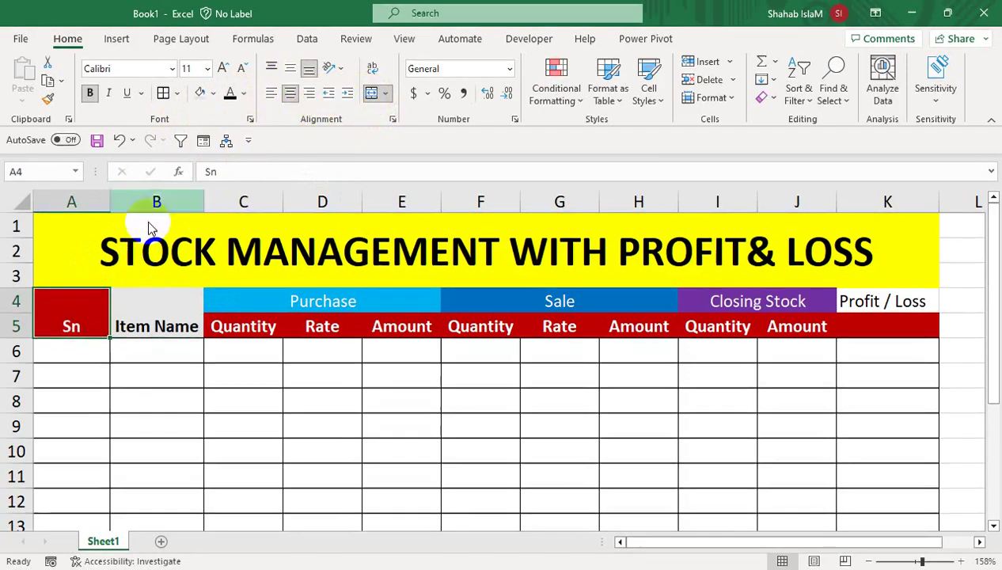
pyautogui.click(198, 94)
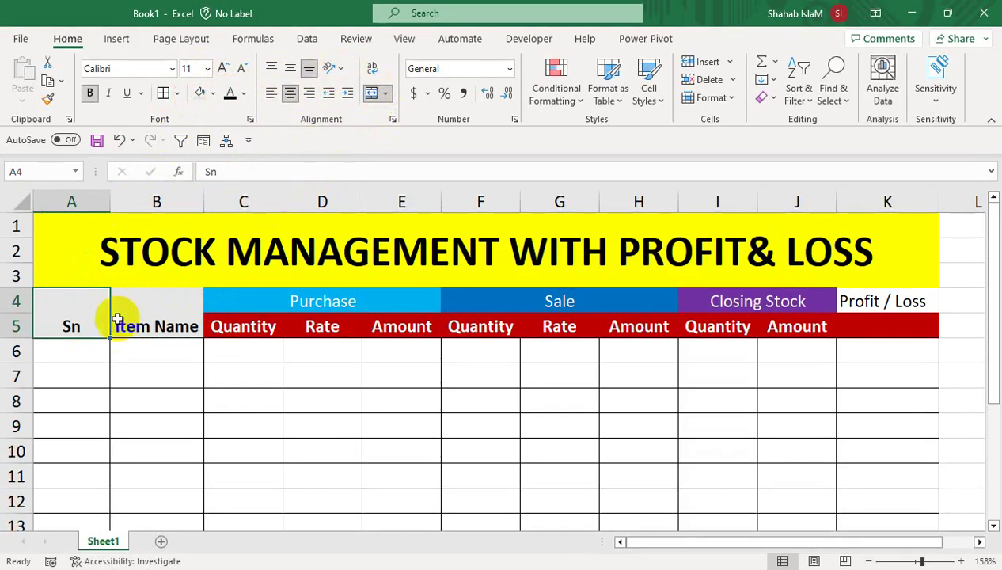
pyautogui.moveTo(119, 321); pyautogui.dragTo(83, 310)
pyautogui.click(291, 68)
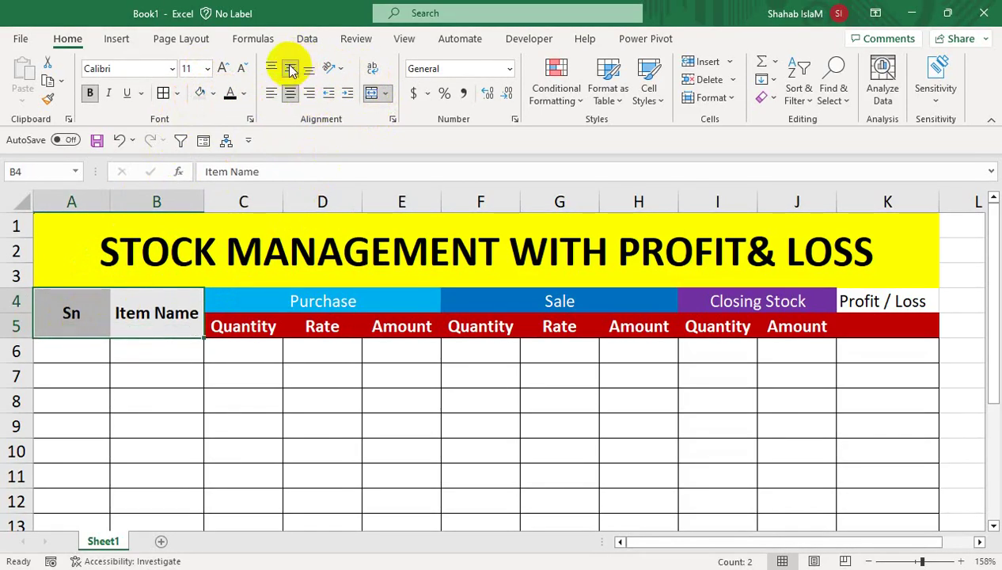
pyautogui.click(401, 375)
# Merge Profit / Loss across K4:K5 and centre it vertically.
pyautogui.moveTo(874, 308); pyautogui.dragTo(872, 331)
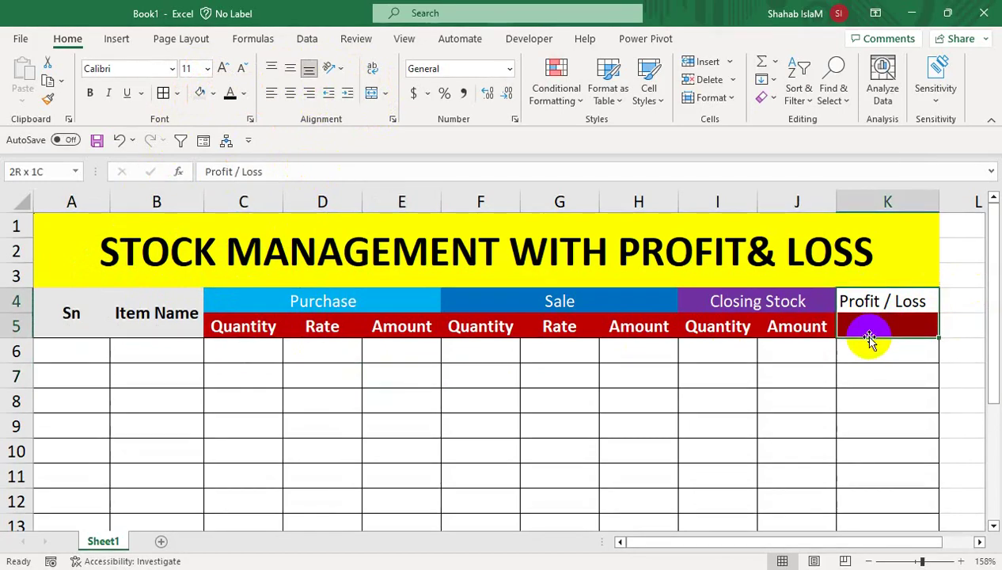
pyautogui.click(368, 99)
pyautogui.click(368, 99)
pyautogui.click(368, 99)
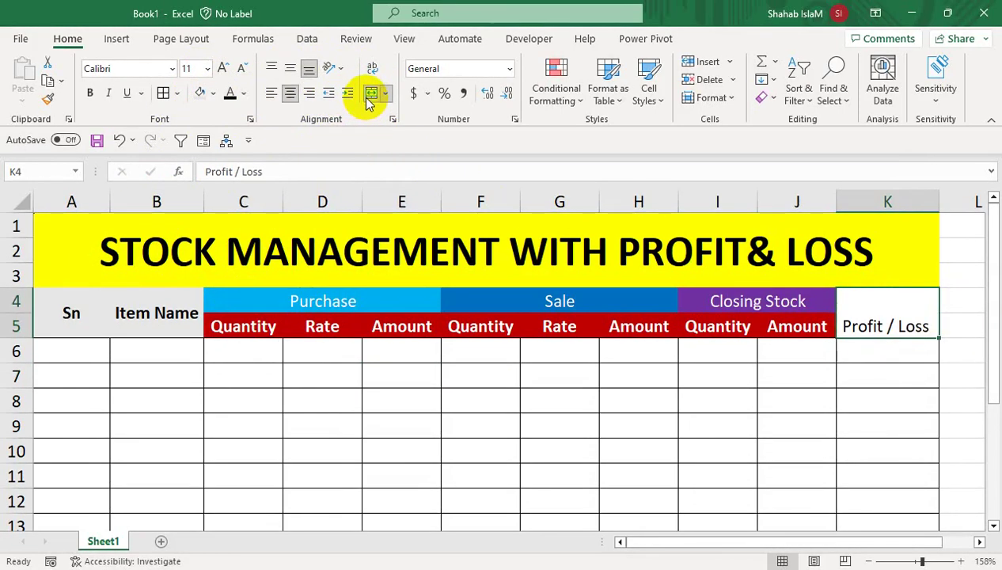
pyautogui.click(289, 70)
# Remove the grey fill from Sn and Item Name and check the merged headers.
pyautogui.moveTo(145, 313); pyautogui.dragTo(72, 316)
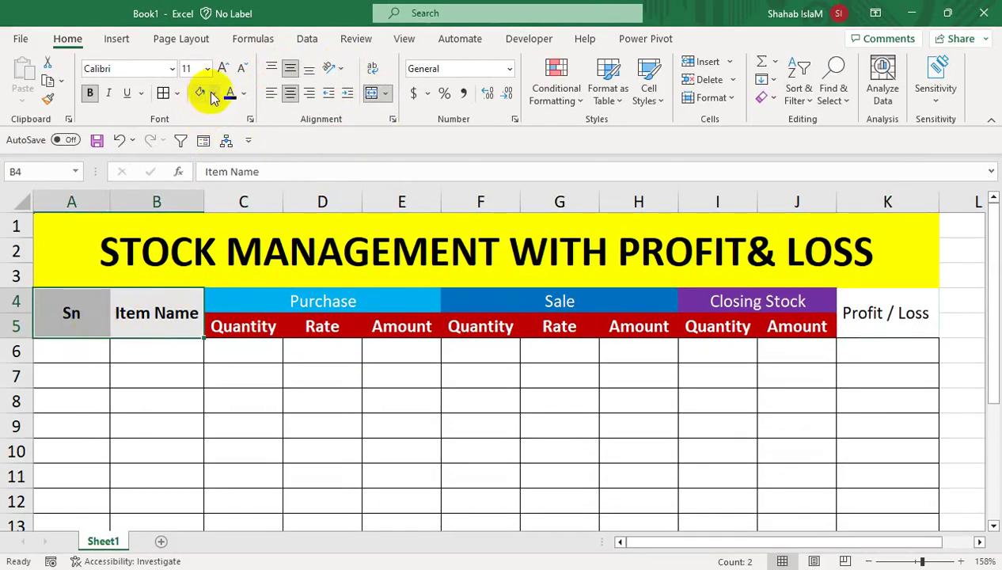
pyautogui.click(212, 97)
pyautogui.click(207, 133)
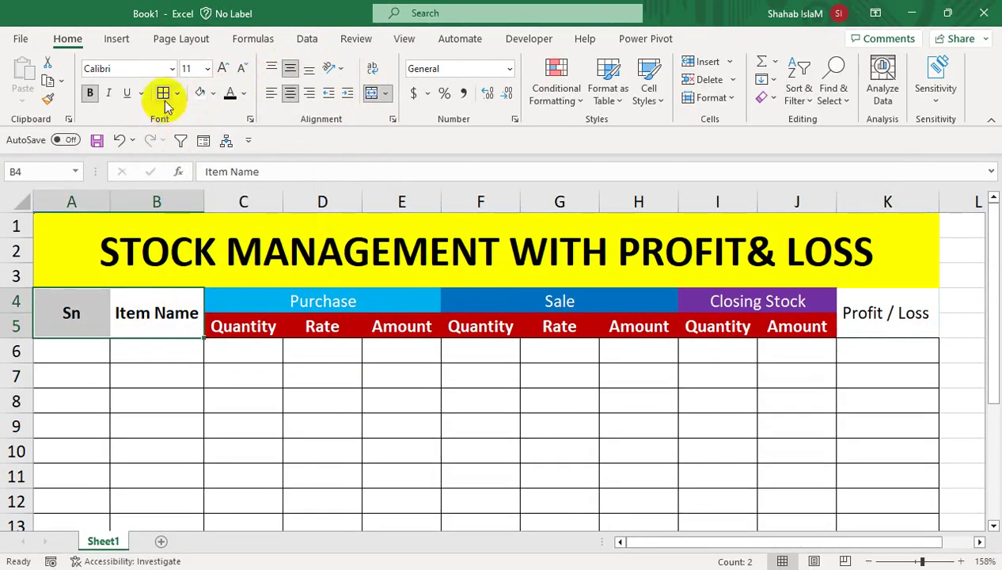
pyautogui.click(179, 373)
pyautogui.click(626, 316)
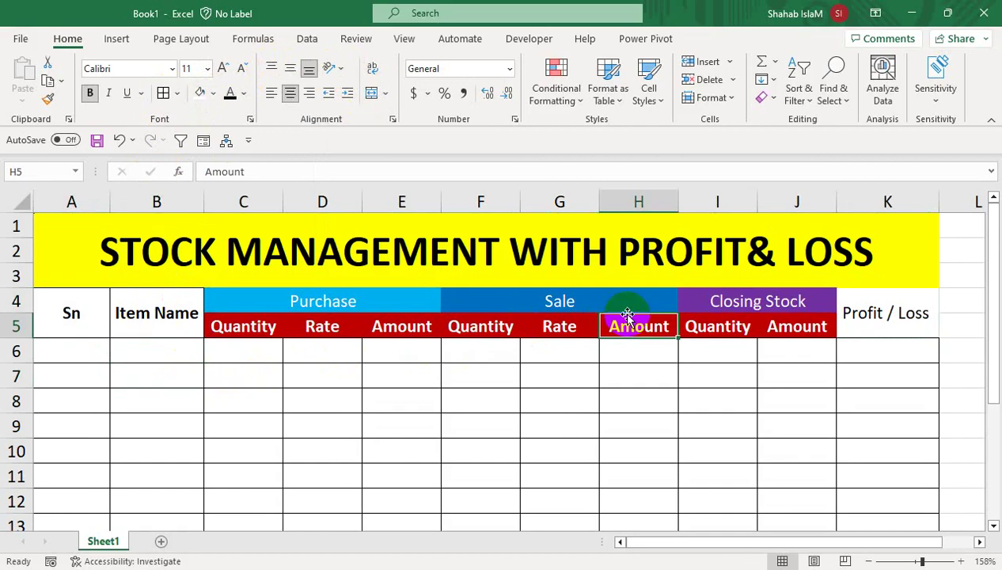
pyautogui.click(910, 313)
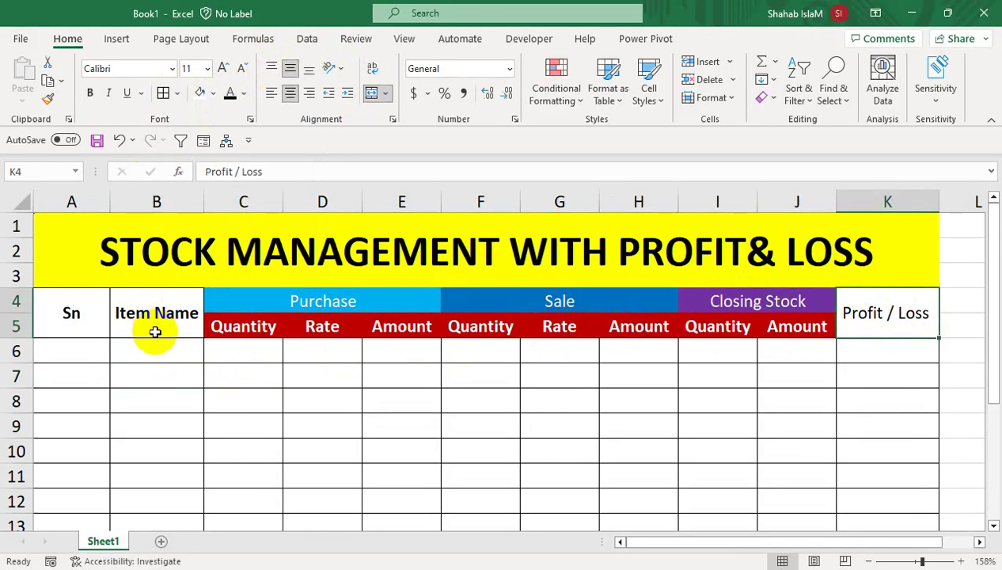
pyautogui.click(258, 262)
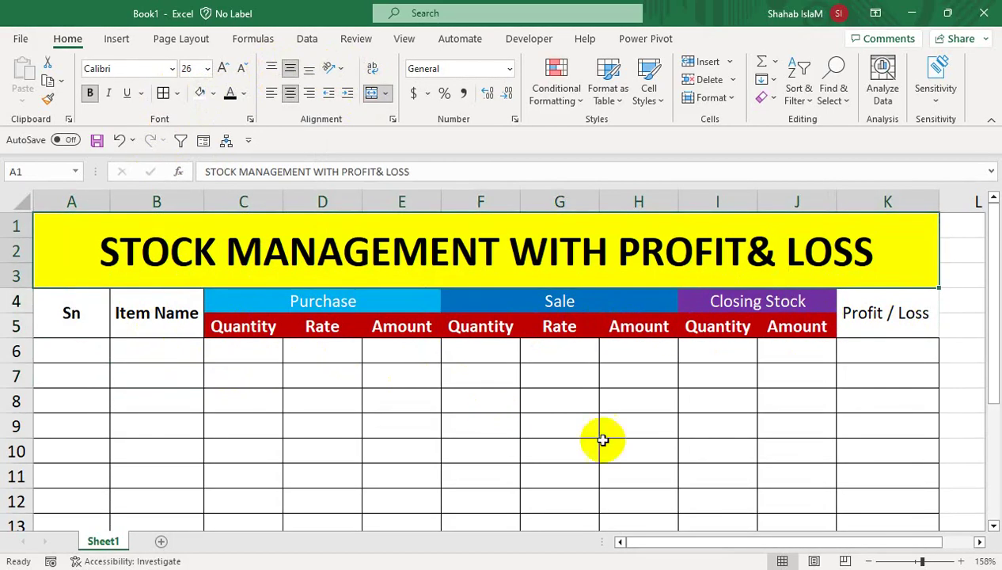
pyautogui.click(801, 379)
# Enter 1 and 2 starting in A6 and fill the serial numbers down to row 12.
pyautogui.click(92, 354)
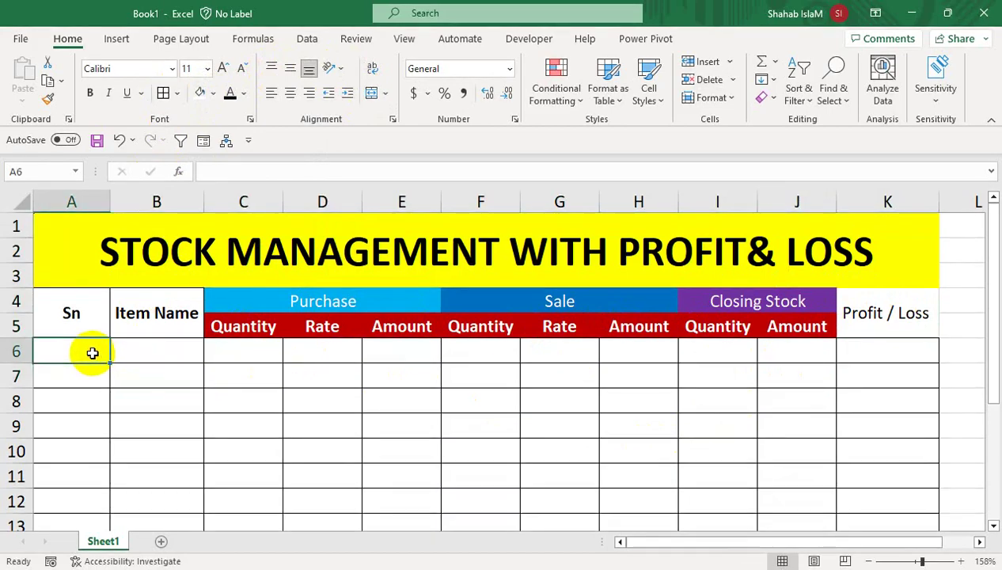
pyautogui.write('1')
pyautogui.press('Return')
pyautogui.write('22')
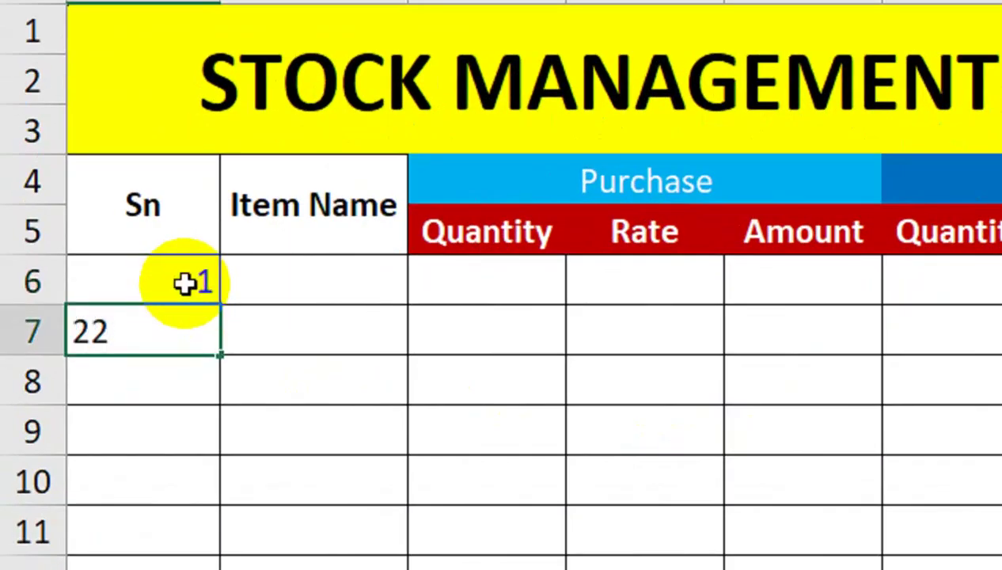
pyautogui.click(182, 279)
pyautogui.moveTo(220, 311); pyautogui.dragTo(212, 496)
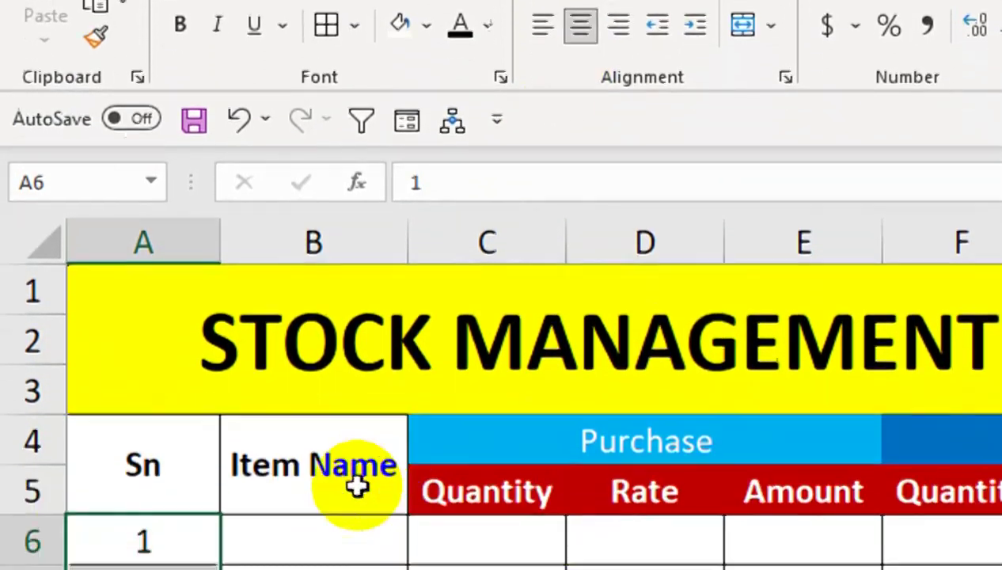
pyautogui.click(295, 420)
pyautogui.write('latop')
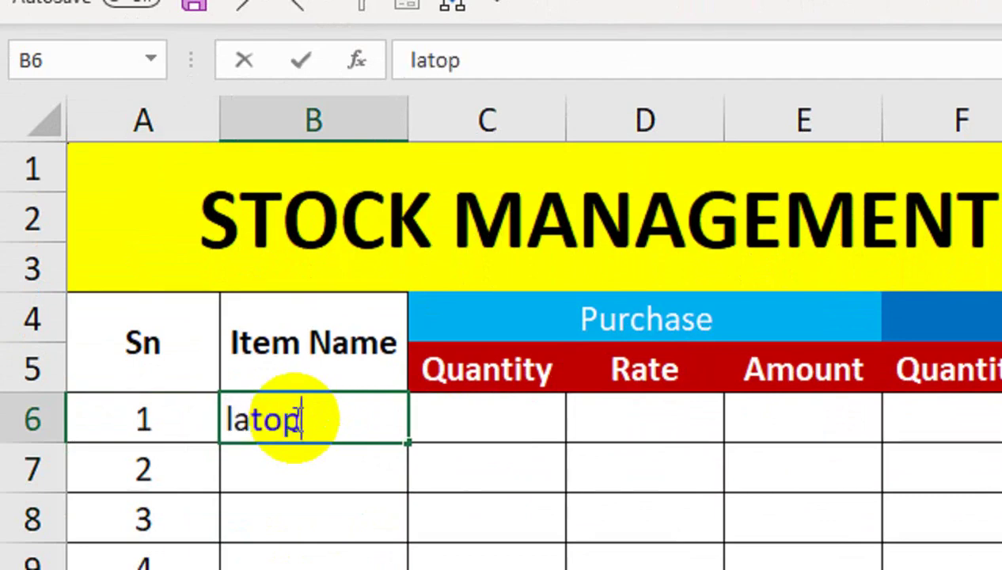
# Correct the first item name to Laptop and enter purchase quantity 25 at rate 25000.
pyautogui.press('Tab')
pyautogui.click(294, 419)
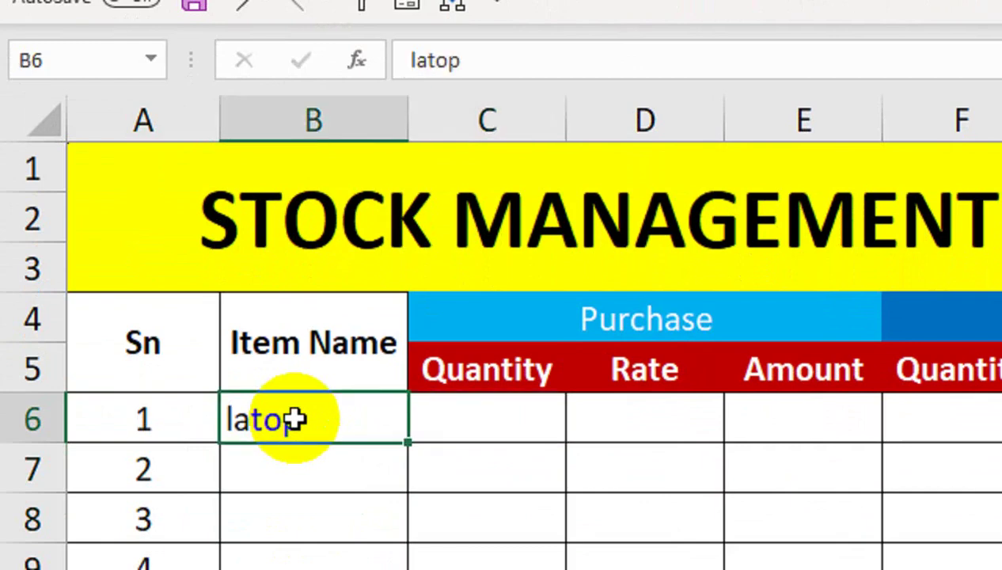
pyautogui.write('Lap')
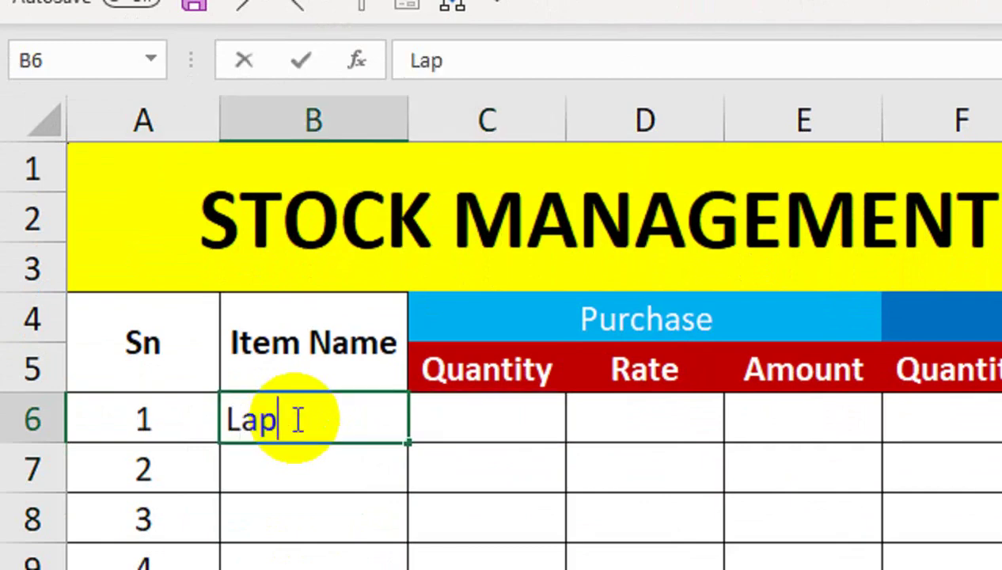
pyautogui.press('Tab')
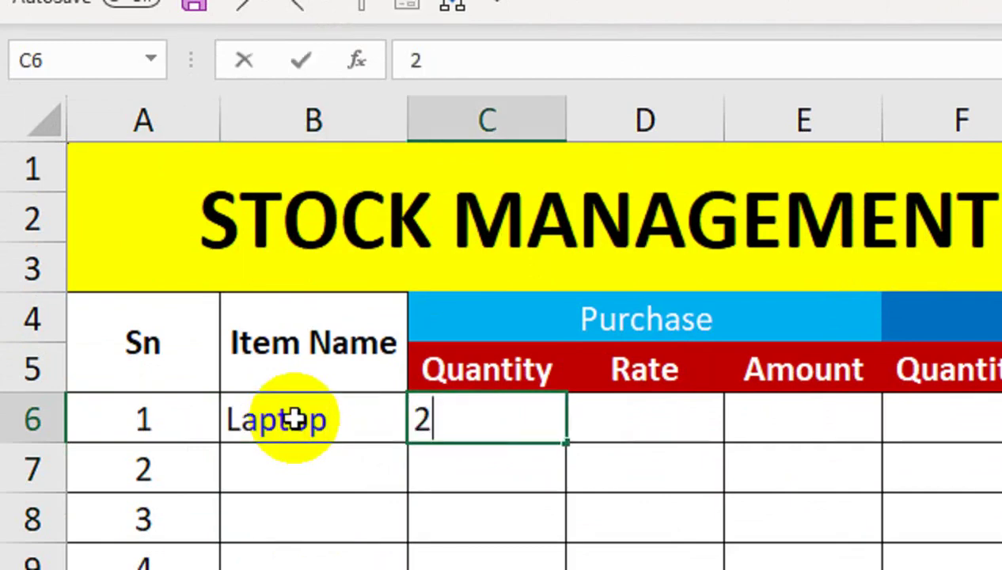
pyautogui.write('5')
pyautogui.press('Tab')
pyautogui.write('25000')
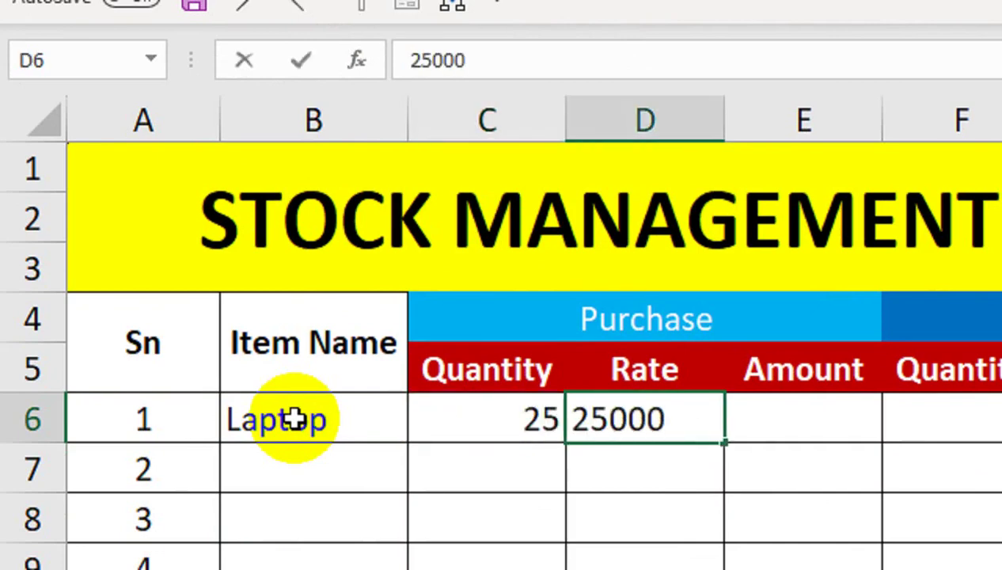
pyautogui.press('Tab')
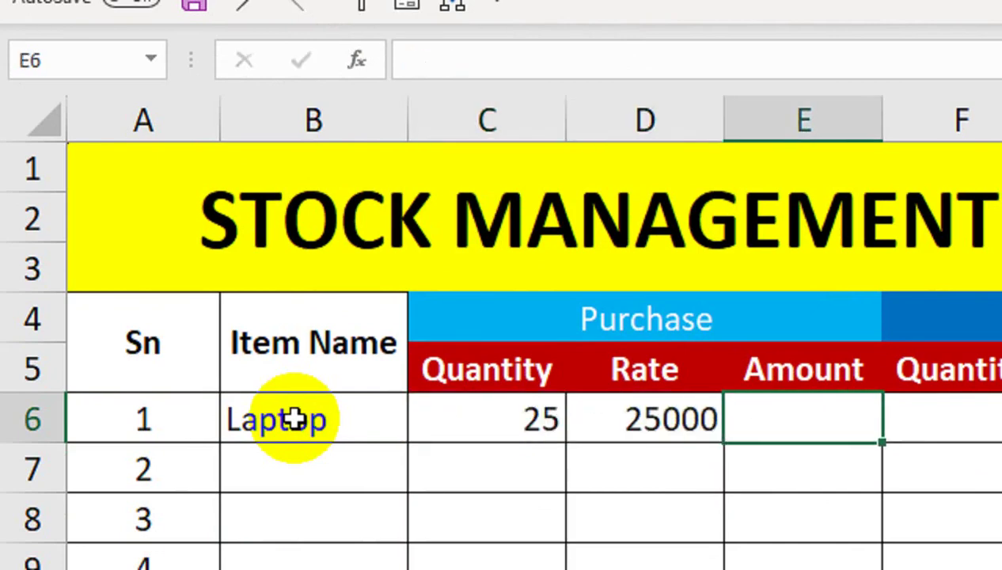
pyautogui.write('=')
# Rewrite the Laptop purchase Amount in E6 as =D6*C6.
pyautogui.press('Left')
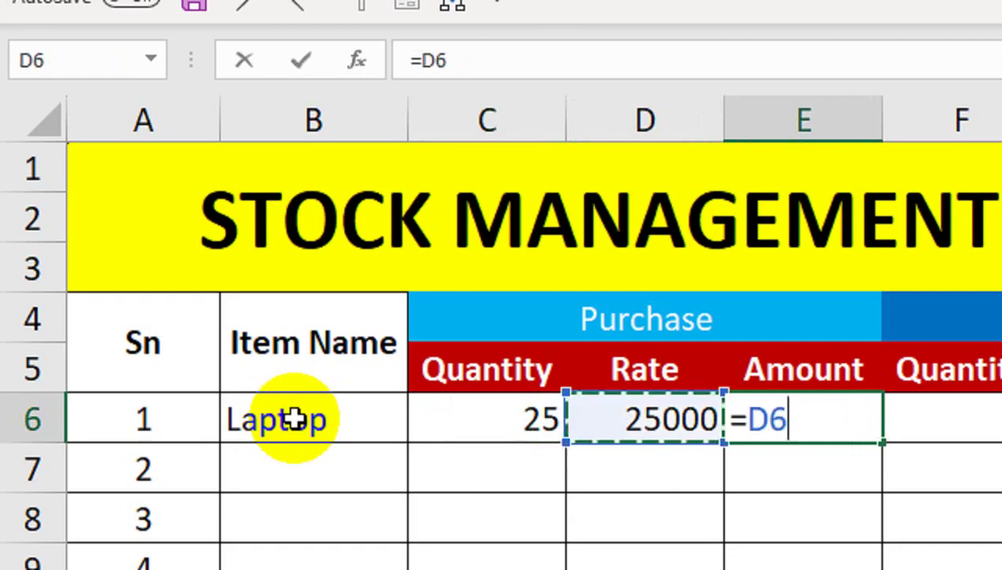
pyautogui.press('Left')
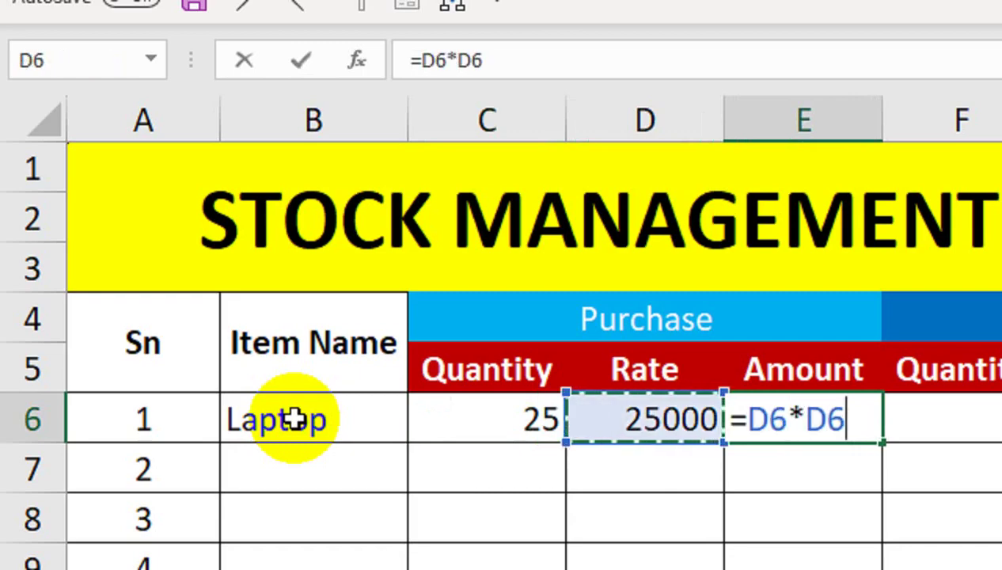
pyautogui.press('Left')
pyautogui.press('Left')
pyautogui.press('Right')
pyautogui.press('Return')
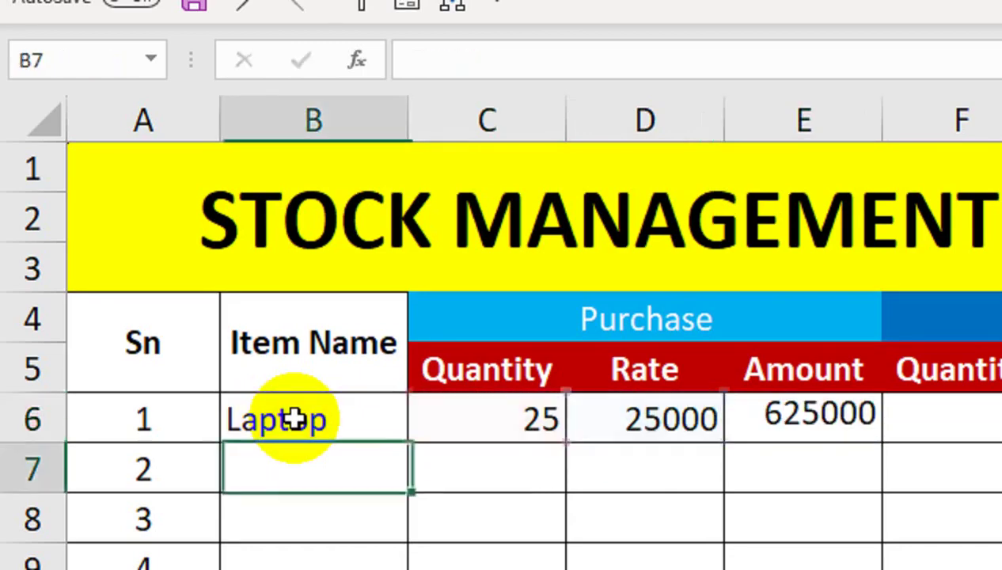
pyautogui.click(752, 416)
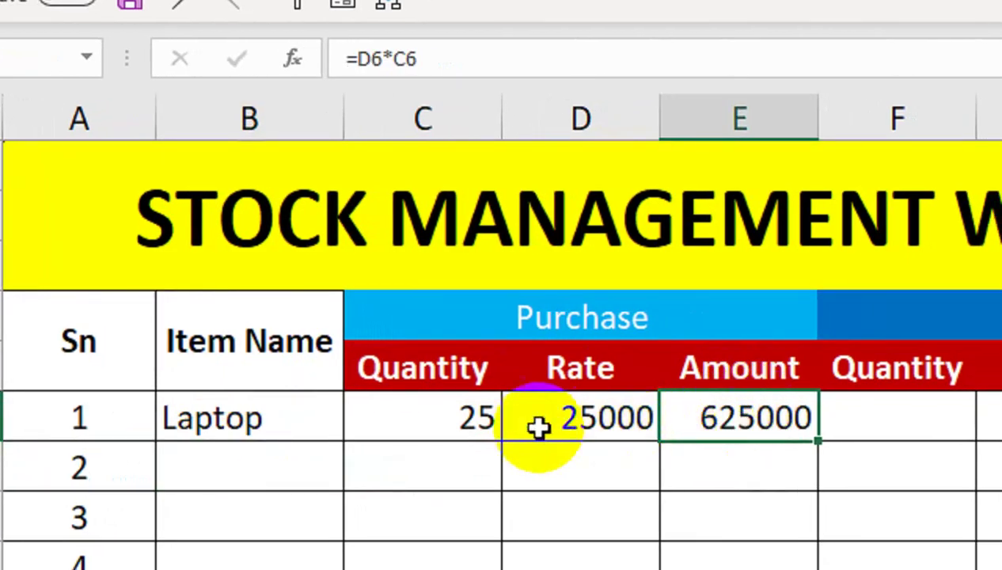
# Change Laptop's purchase quantity in C6 to 20 and bold the merged Purchase heading.
pyautogui.click(542, 421)
pyautogui.write('0')
pyautogui.press('Return')
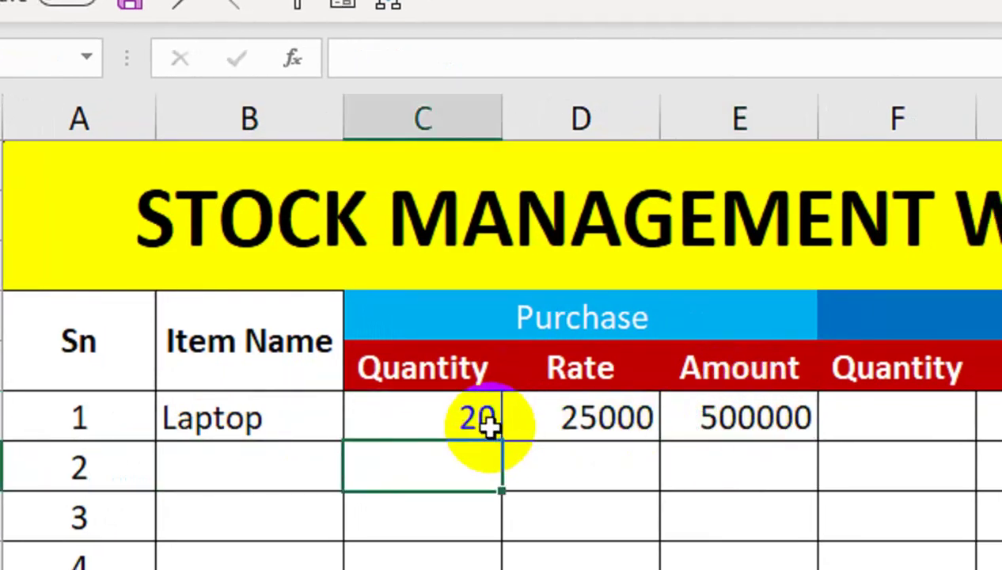
pyautogui.click(749, 416)
pyautogui.click(751, 409)
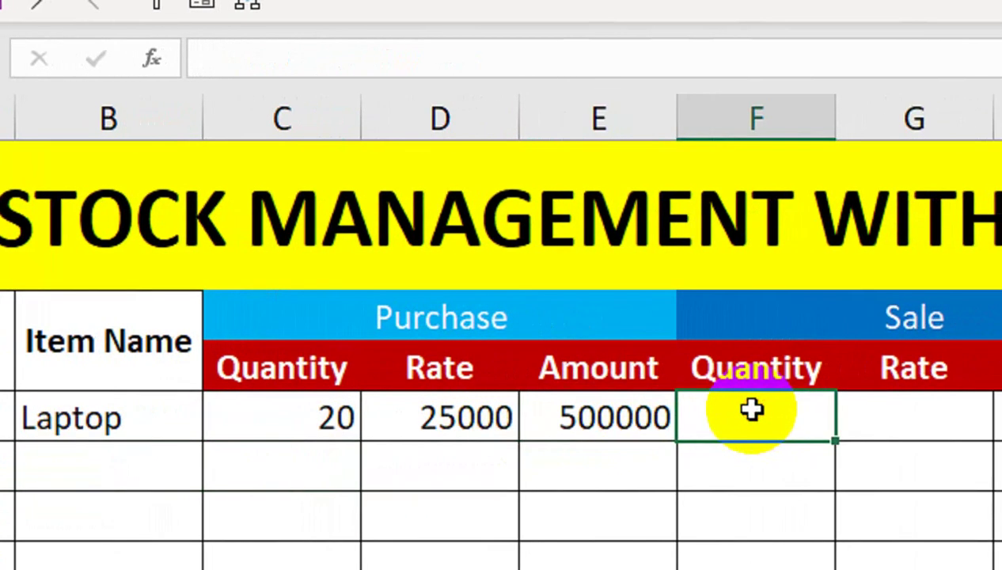
pyautogui.click(553, 327)
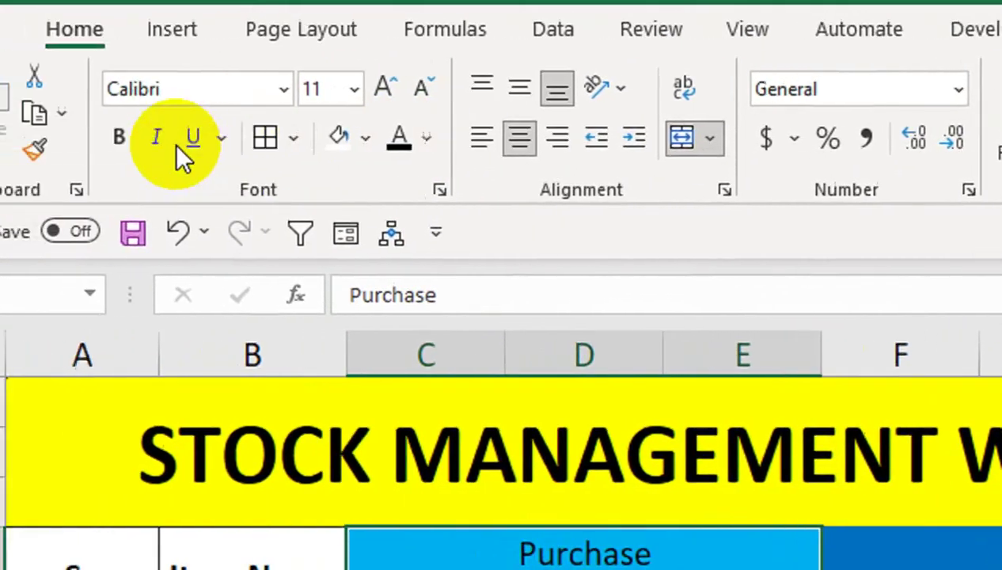
pyautogui.click(178, 142)
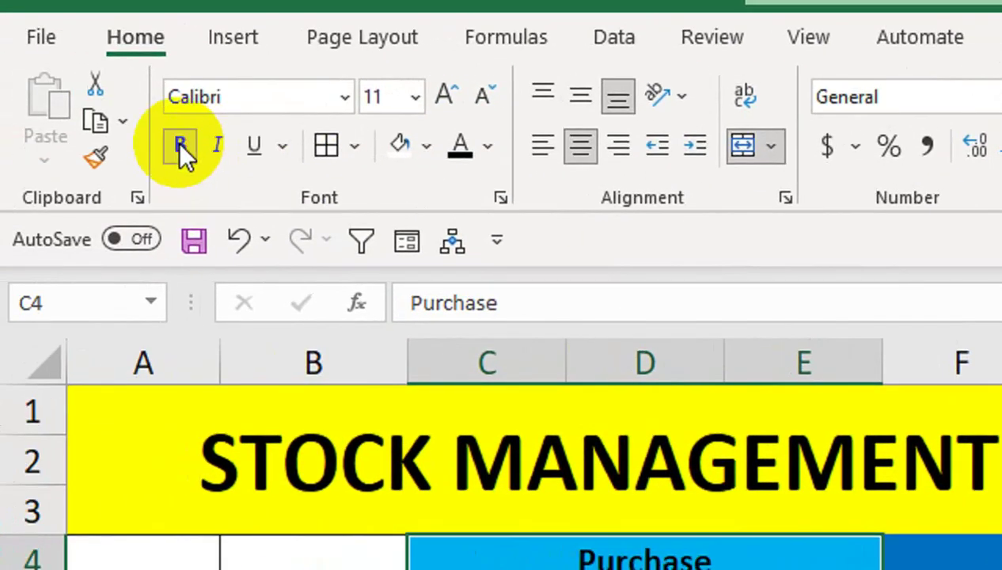
# Enlarge the Sale heading font two sizes and enter a Laptop sale quantity of 15.
pyautogui.click(812, 438)
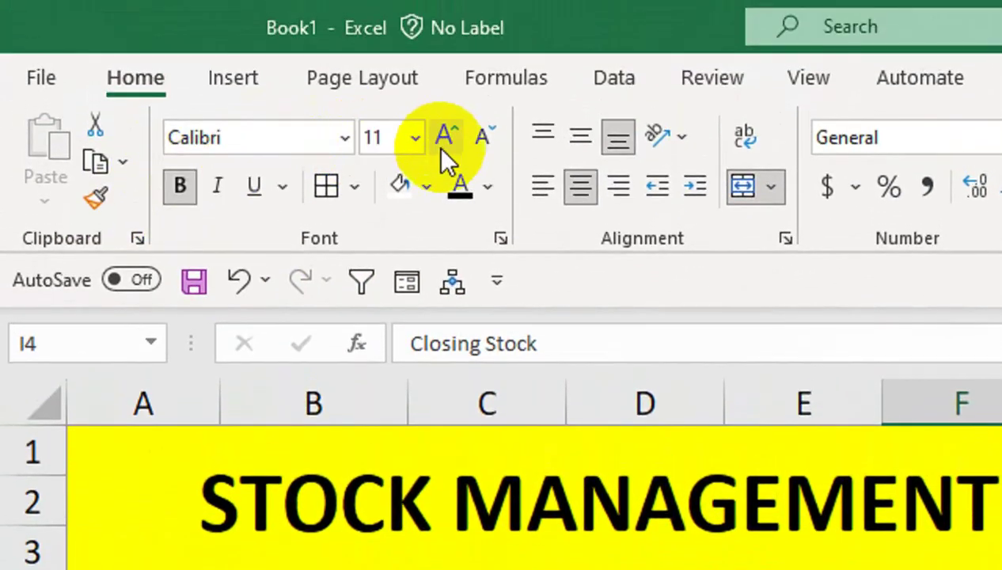
pyautogui.click(441, 149)
pyautogui.click(441, 149)
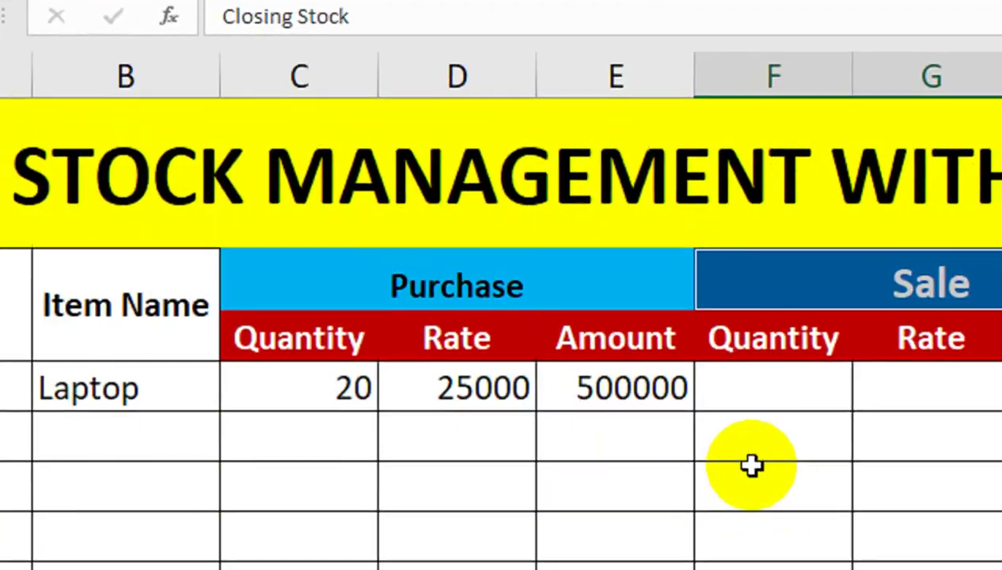
pyautogui.click(750, 465)
pyautogui.click(732, 352)
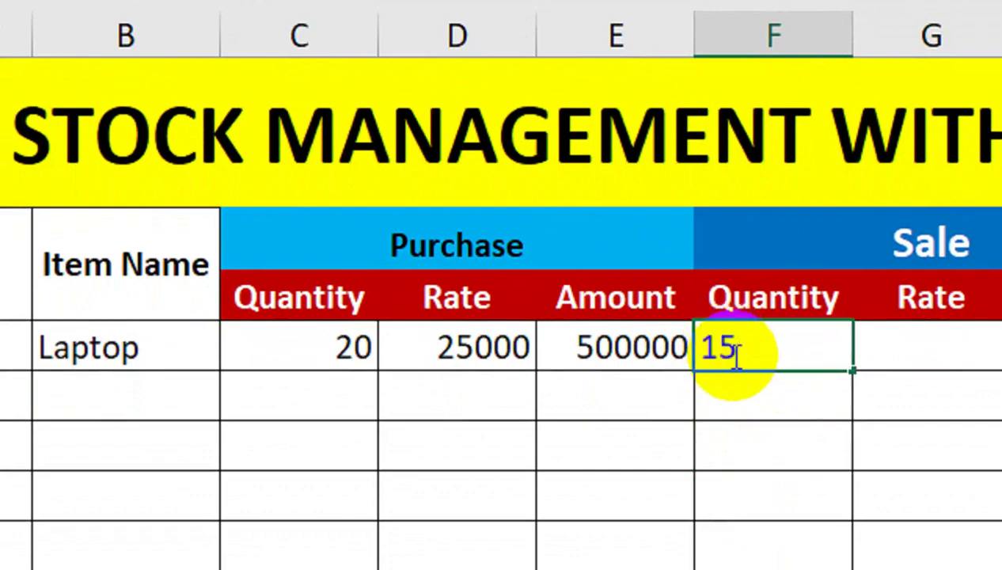
pyautogui.press('Return')
pyautogui.moveTo(264, 347)
pyautogui.mouseDown()
pyautogui.moveTo(873, 422)
pyautogui.moveTo(761, 465)
pyautogui.mouseUp()
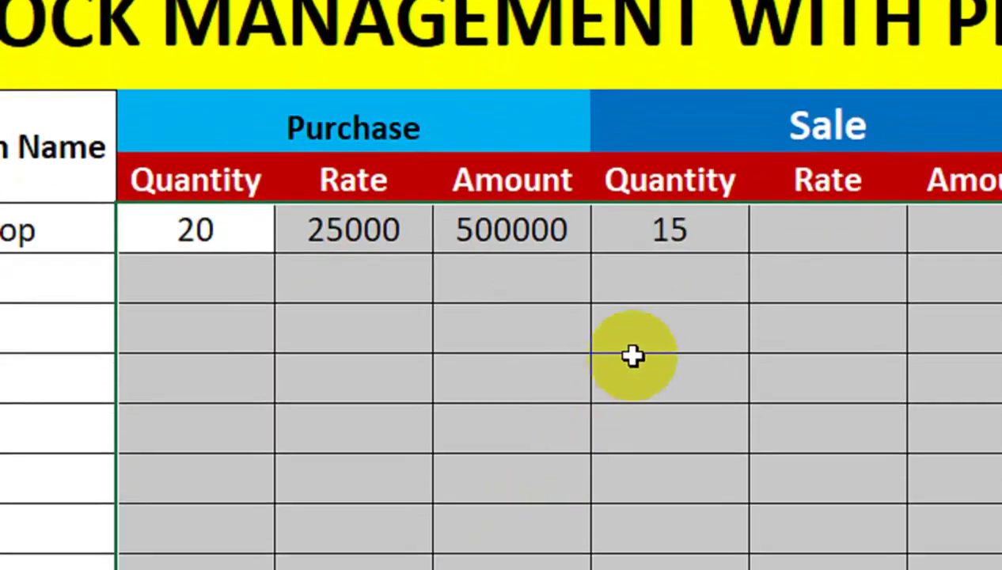
# Enter sale rate 28000 and the sale amount formula =G6*F6, giving 420000.
pyautogui.click(783, 234)
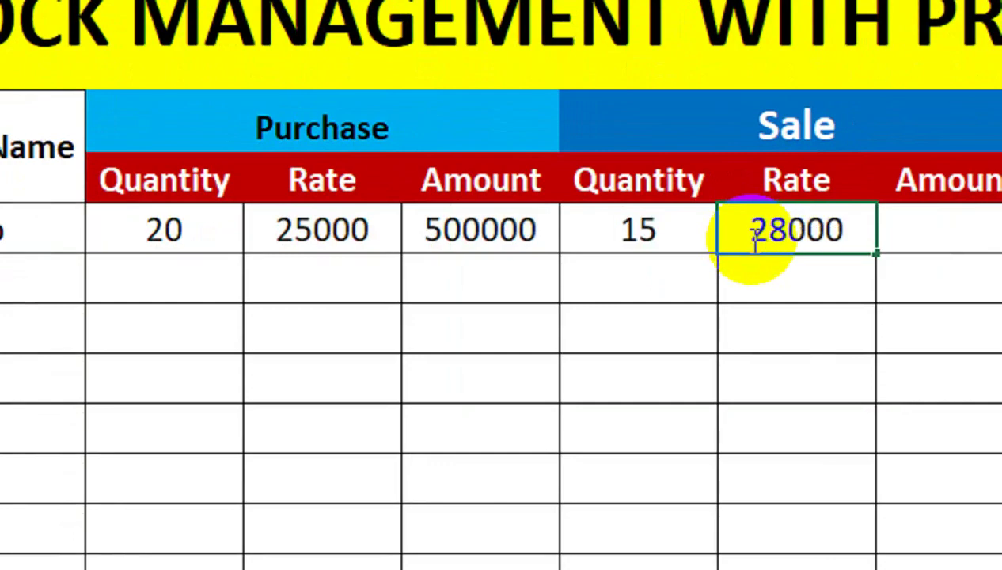
pyautogui.write('28000')
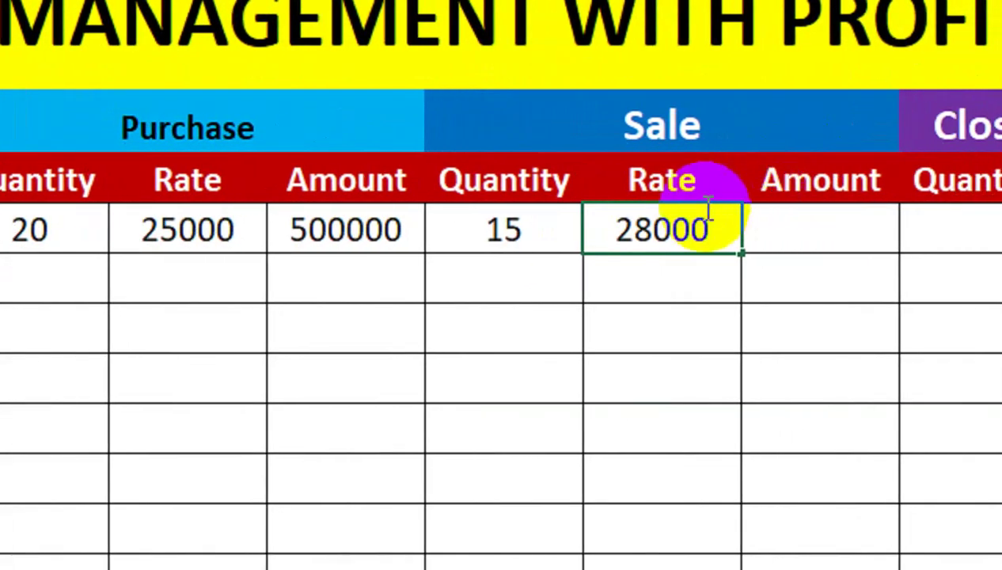
pyautogui.click(690, 230)
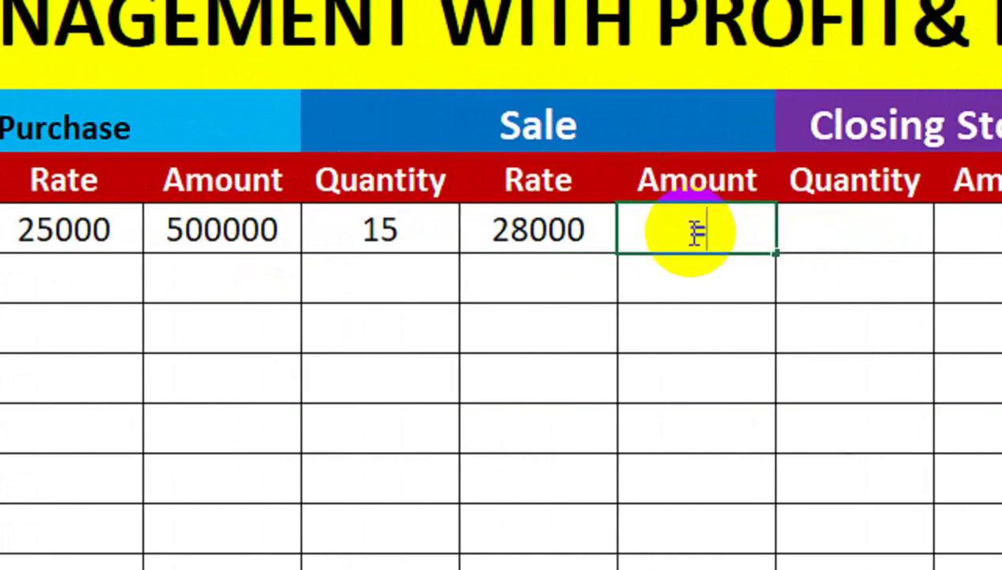
pyautogui.write('=')
pyautogui.press('Left')
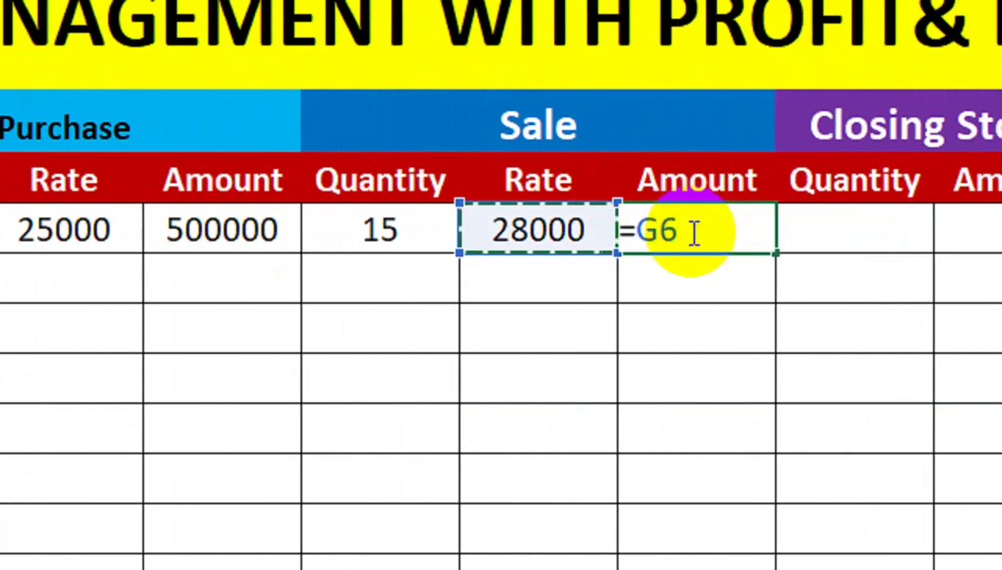
pyautogui.click(436, 217)
pyautogui.press('Return')
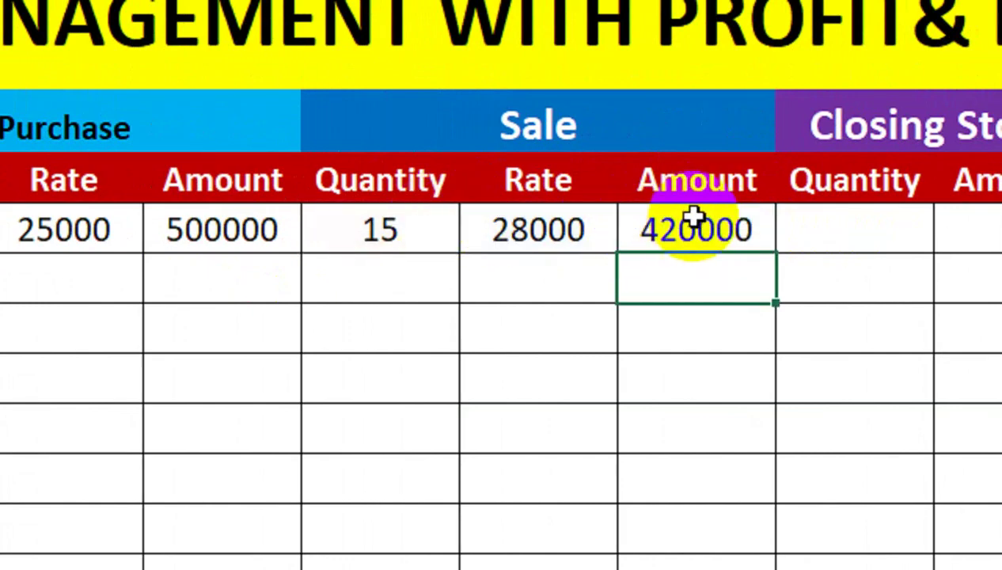
pyautogui.click(691, 228)
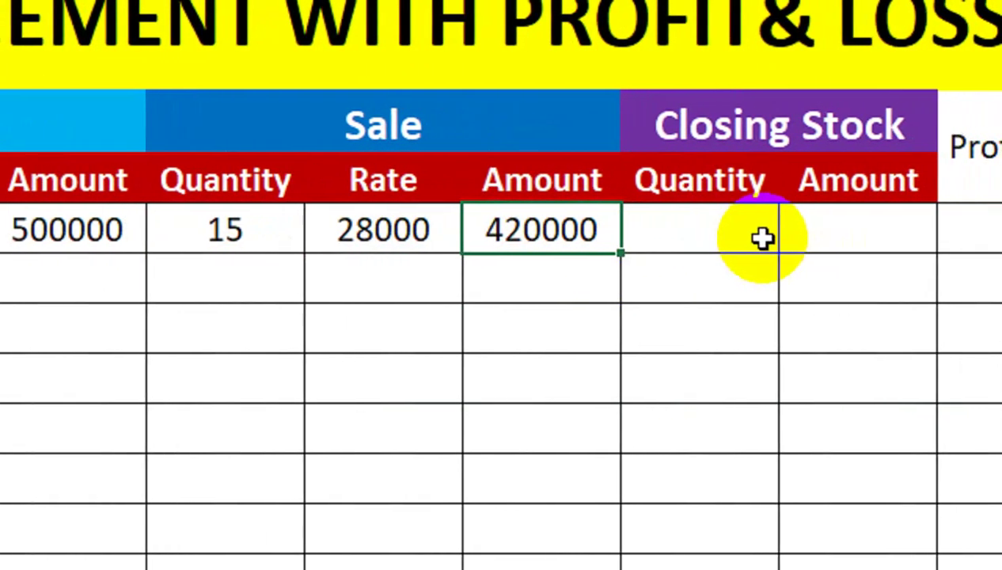
# Enter =C6-F6 in I6 for a closing quantity of 5 and fill it down the table rows.
pyautogui.click(744, 235)
pyautogui.write('=')
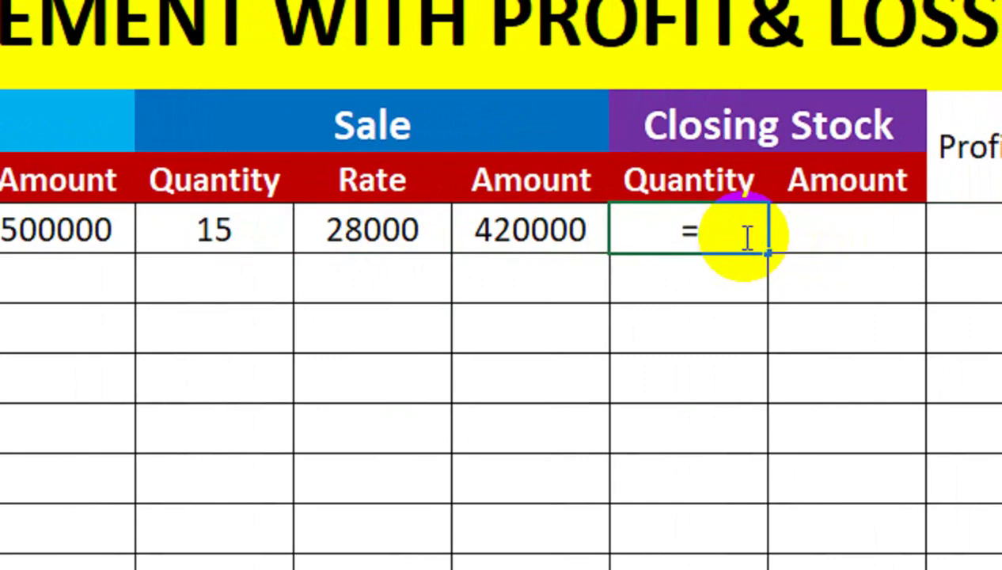
pyautogui.click(237, 230)
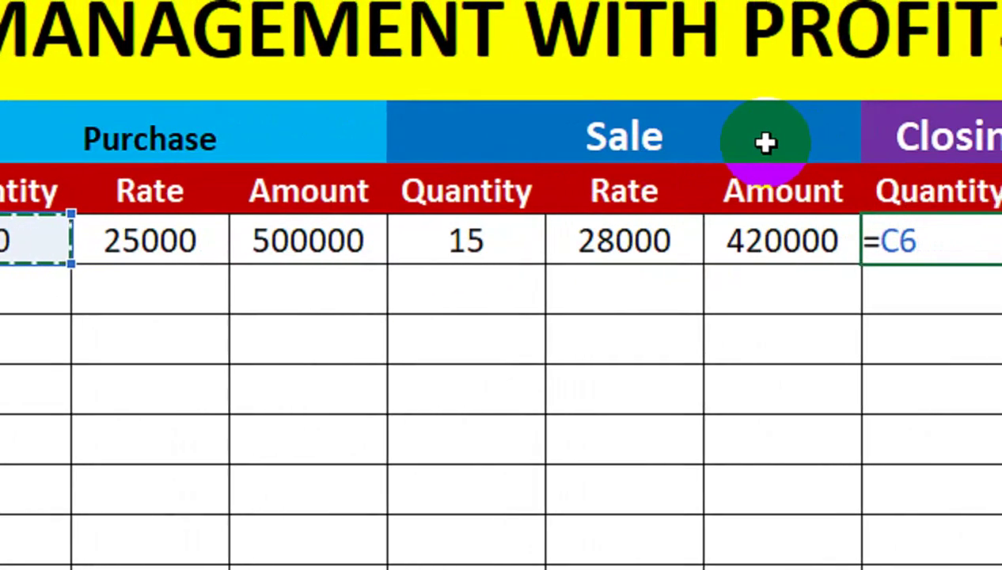
pyautogui.write('-')
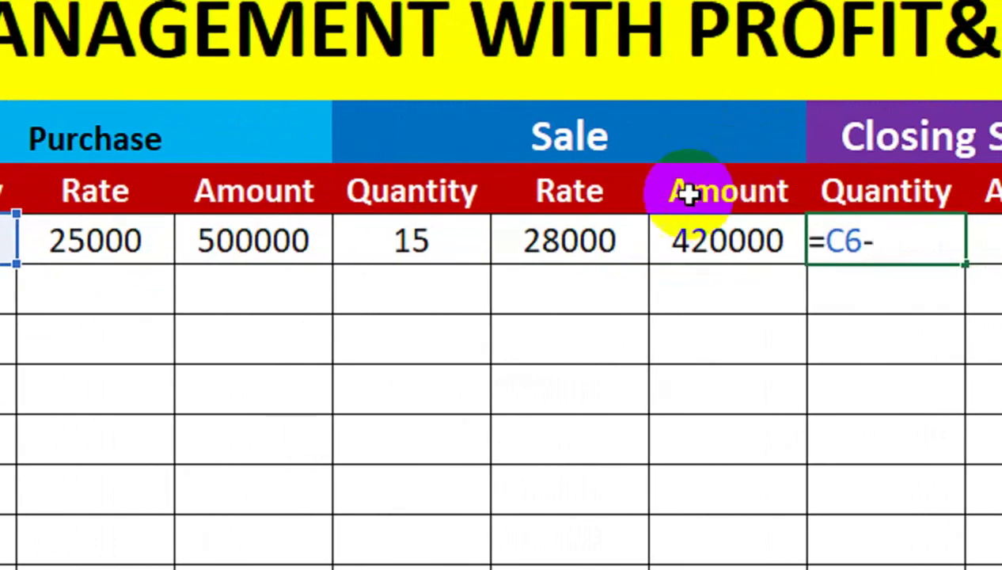
pyautogui.click(470, 250)
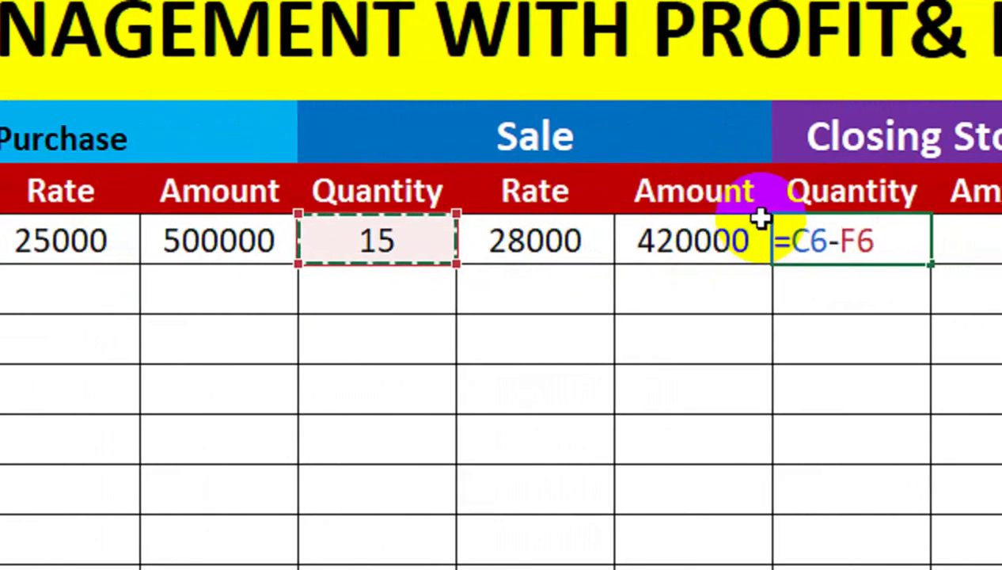
pyautogui.press('Return')
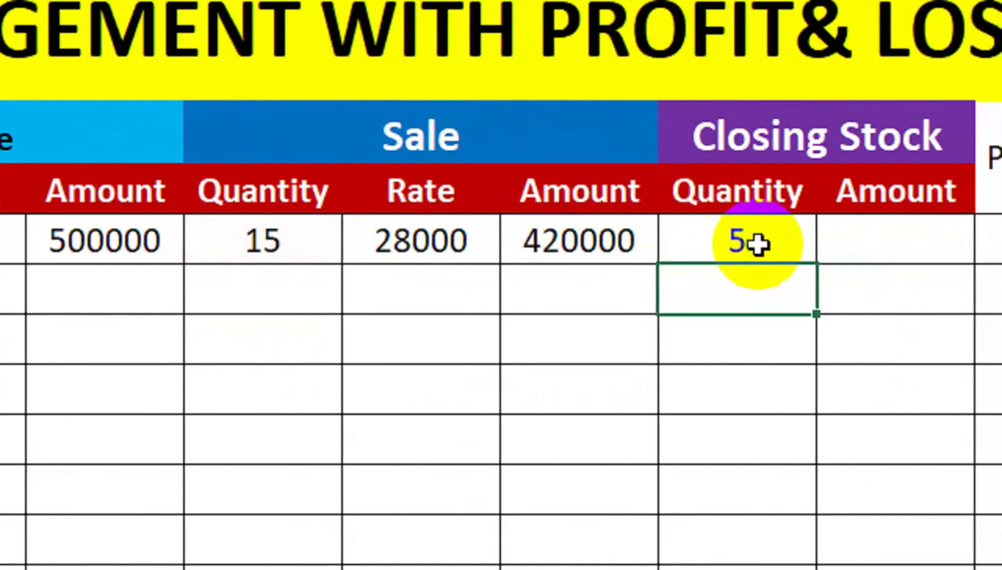
pyautogui.click(756, 242)
pyautogui.moveTo(741, 264)
pyautogui.mouseDown()
pyautogui.moveTo(740, 421)
pyautogui.moveTo(712, 406)
pyautogui.mouseUp()
pyautogui.press('Up')
pyautogui.press('Up')
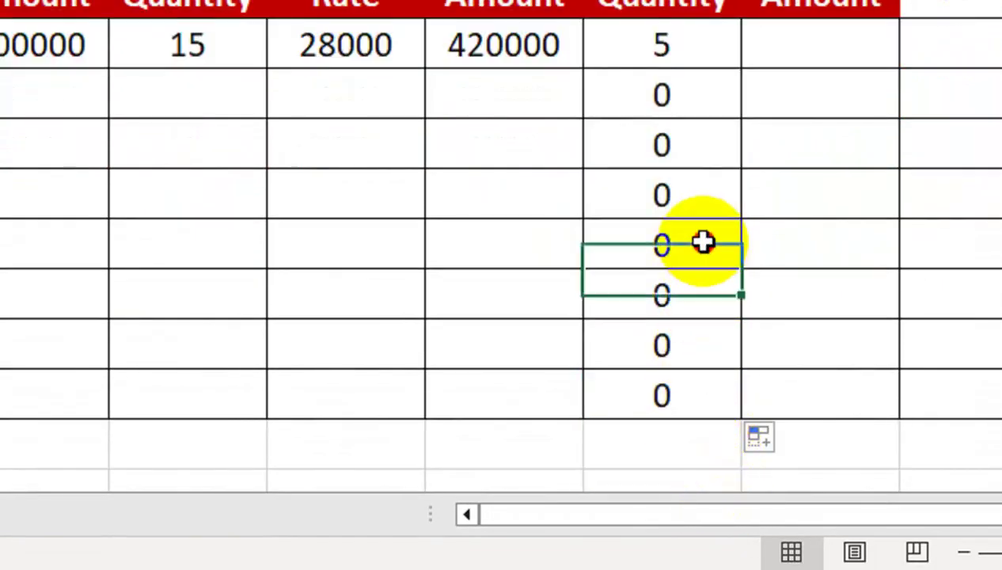
pyautogui.press('Up')
pyautogui.press('Up')
pyautogui.press('Up')
pyautogui.press('Up')
pyautogui.press('Up')
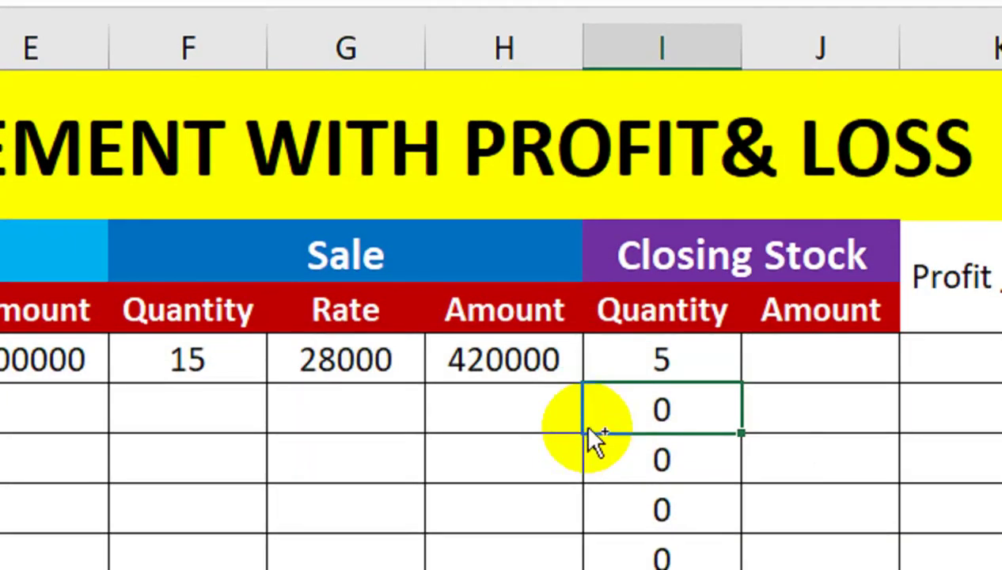
pyautogui.click(756, 358)
pyautogui.write('=')
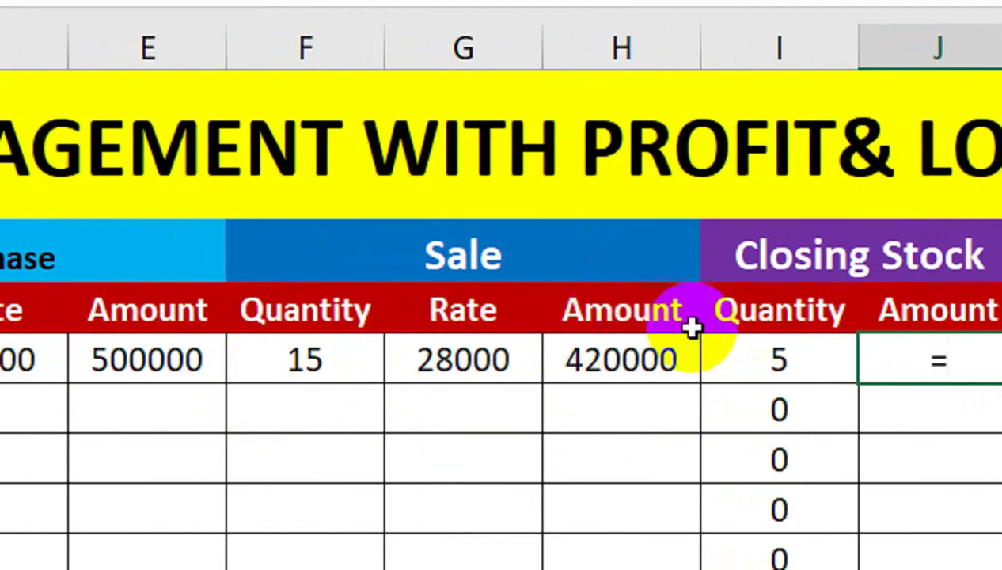
# Enter a closing stock amount formula in J6 multiplying I6 by E6.
pyautogui.click(750, 360)
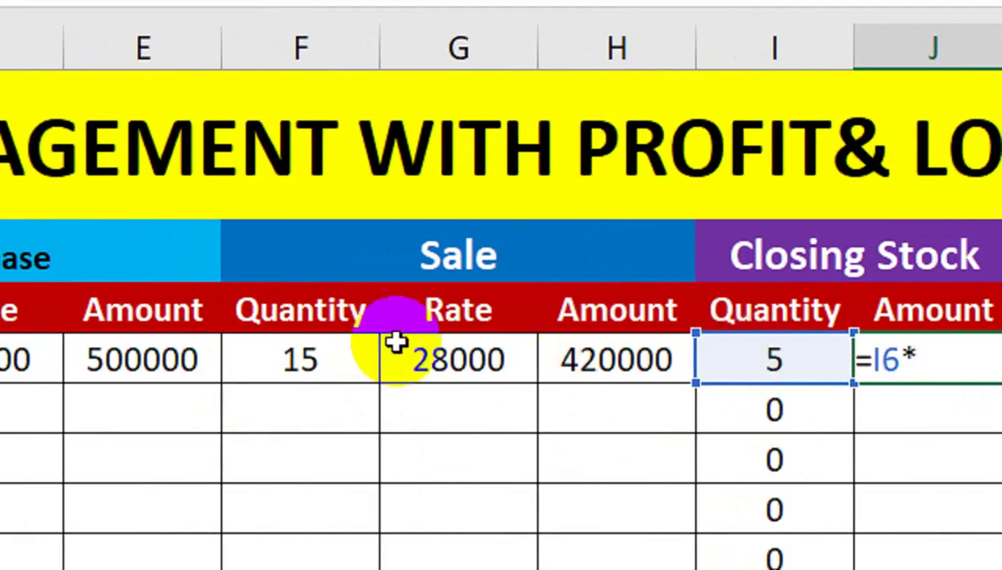
pyautogui.click(111, 360)
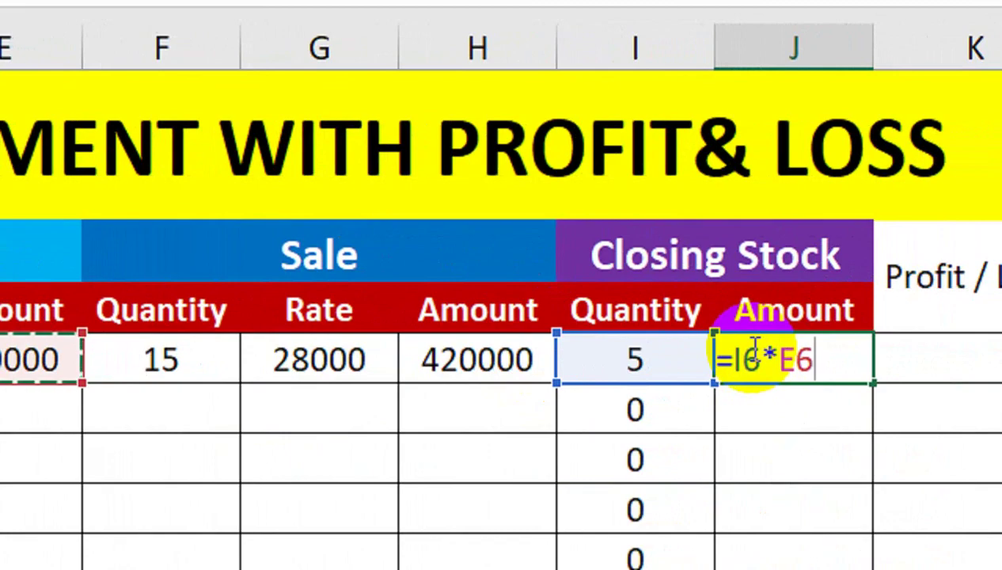
pyautogui.press('Return')
pyautogui.click(750, 348)
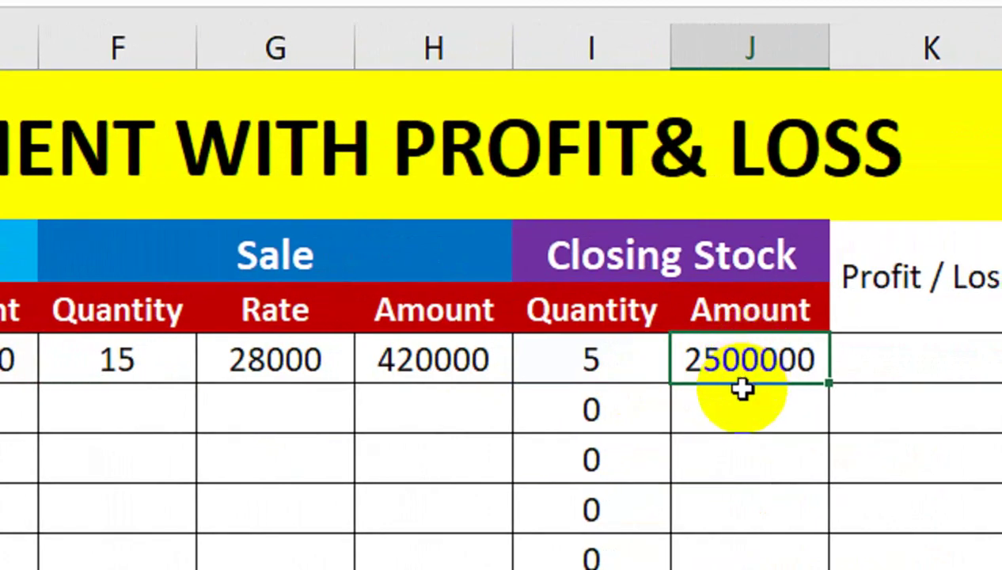
# Correct J6 to =I6*D6, giving 125000, and fill it down to row 13.
pyautogui.doubleClick(742, 387)
pyautogui.doubleClick(720, 361)
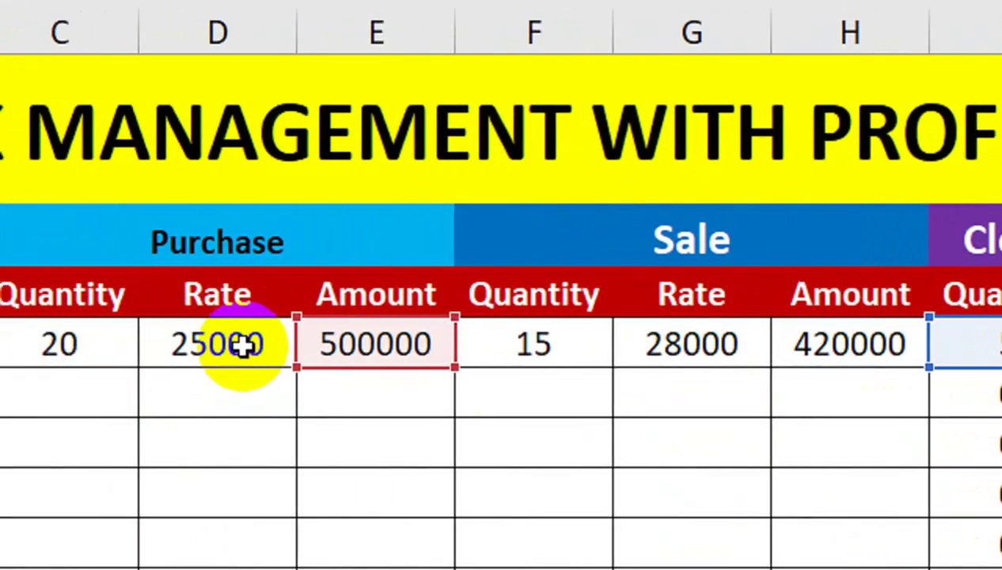
pyautogui.click(250, 342)
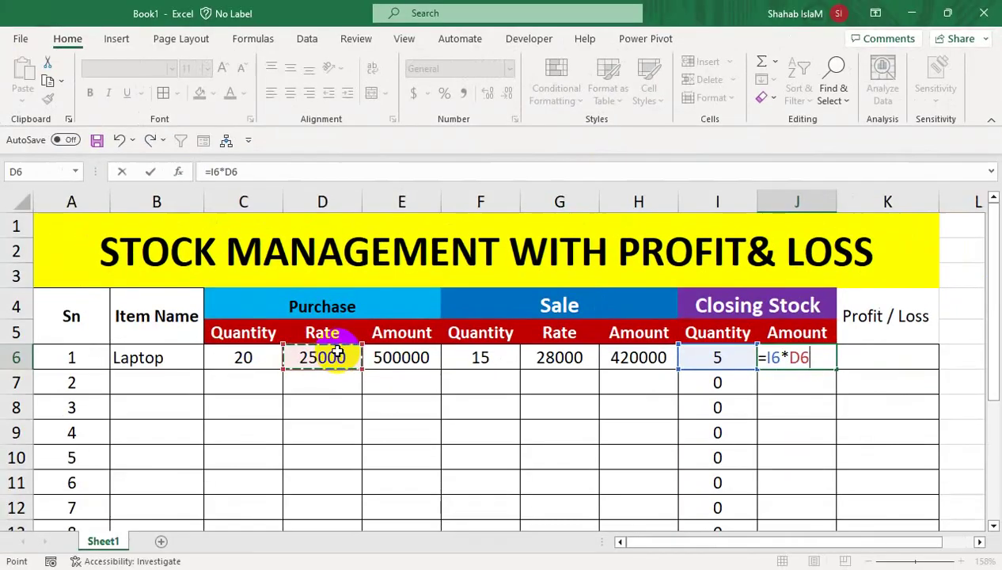
pyautogui.press('Return')
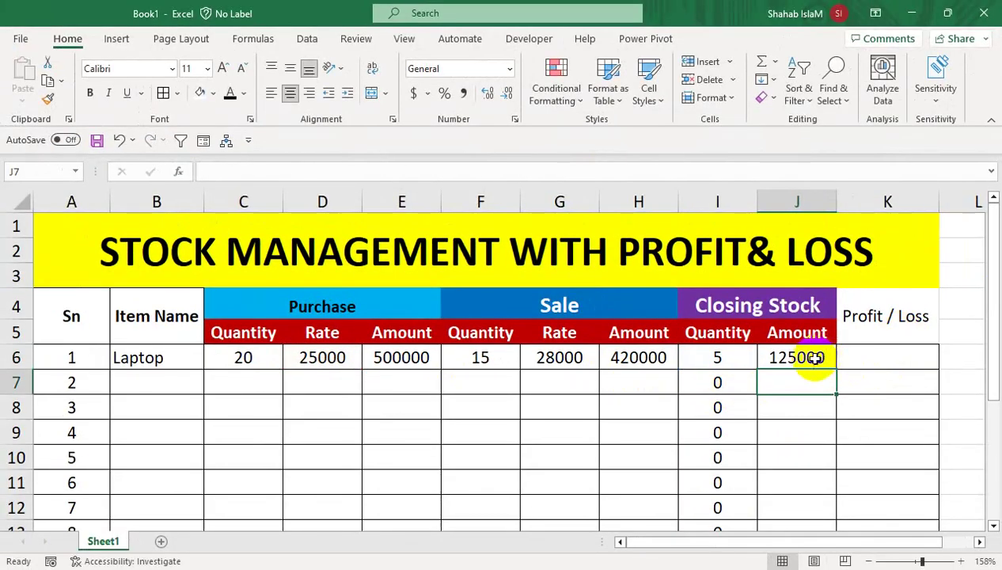
pyautogui.click(814, 356)
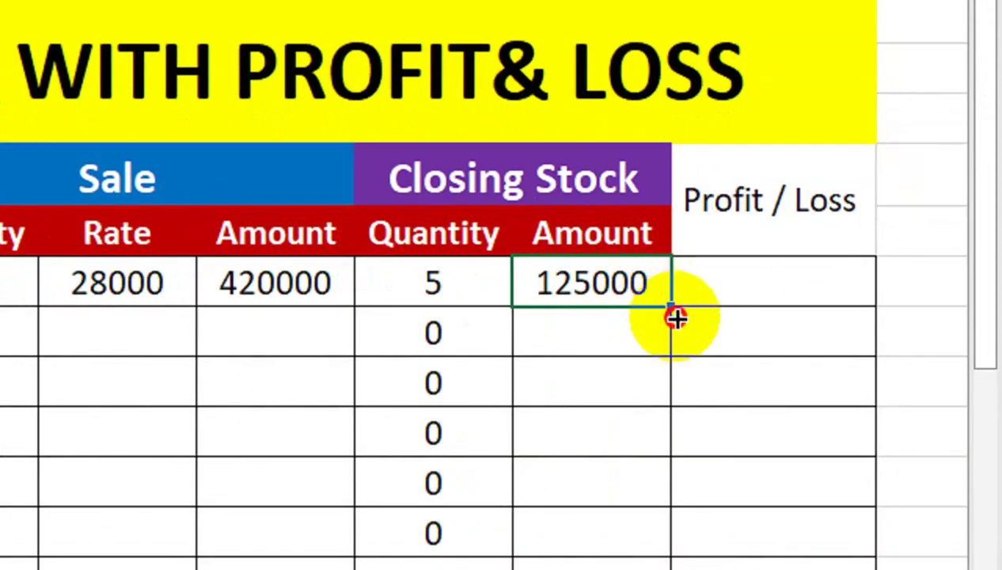
pyautogui.moveTo(836, 368); pyautogui.dragTo(832, 535)
pyautogui.moveTo(663, 501); pyautogui.dragTo(670, 466)
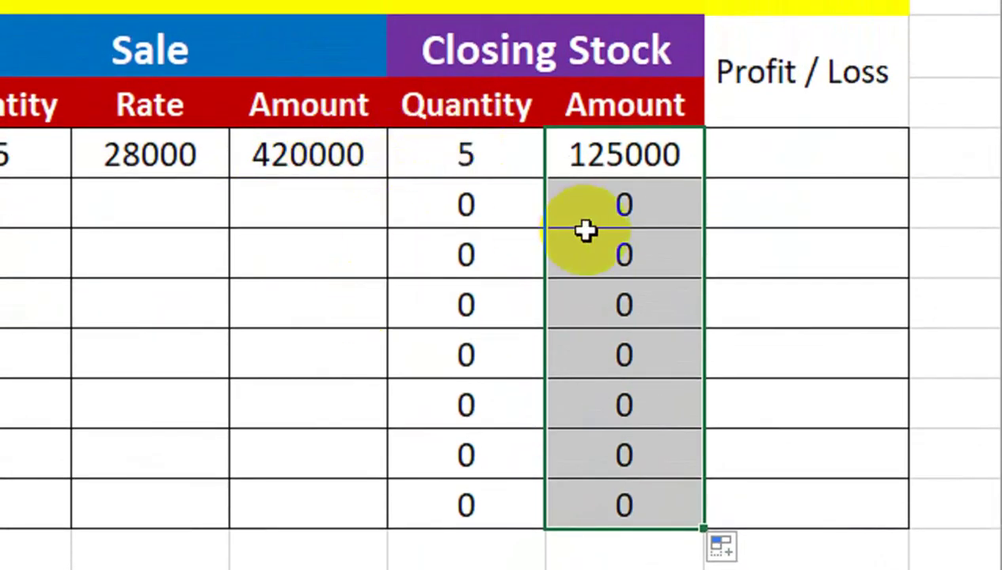
# Fill the Sale Amount formula in H6 and the Purchase Amount formula in E6 down to row 13.
pyautogui.click(323, 143)
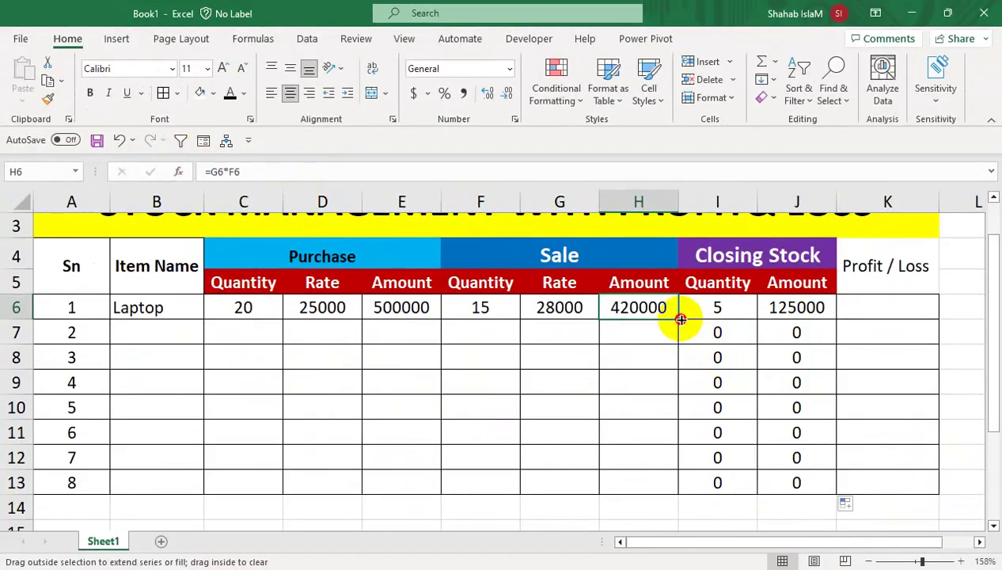
pyautogui.moveTo(681, 319); pyautogui.dragTo(660, 483)
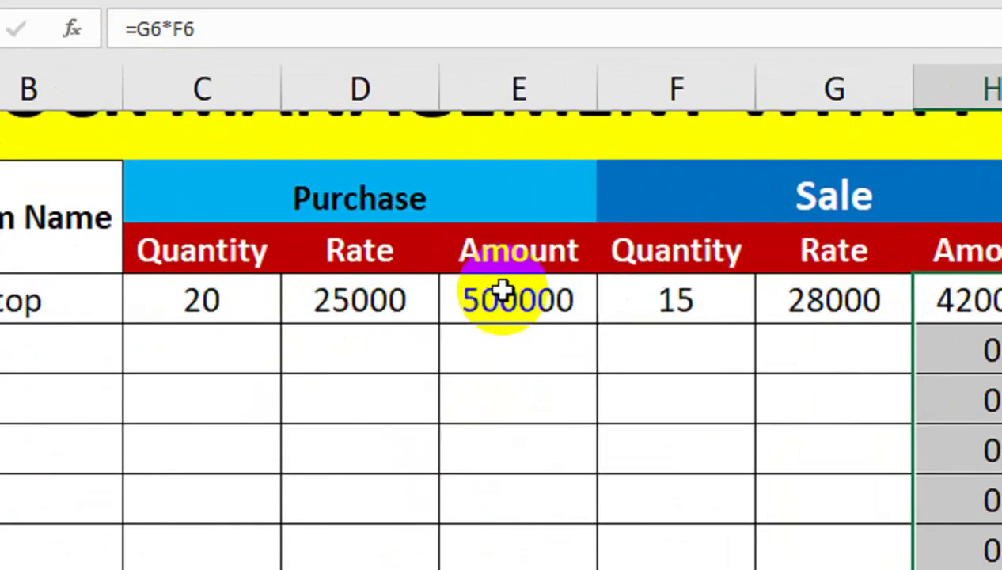
pyautogui.click(501, 291)
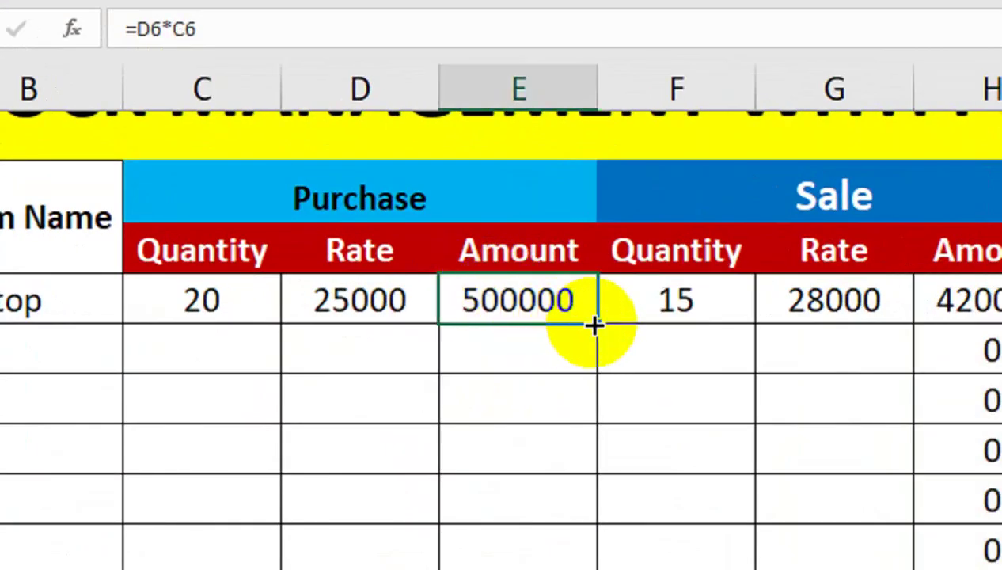
pyautogui.moveTo(593, 324); pyautogui.dragTo(593, 430)
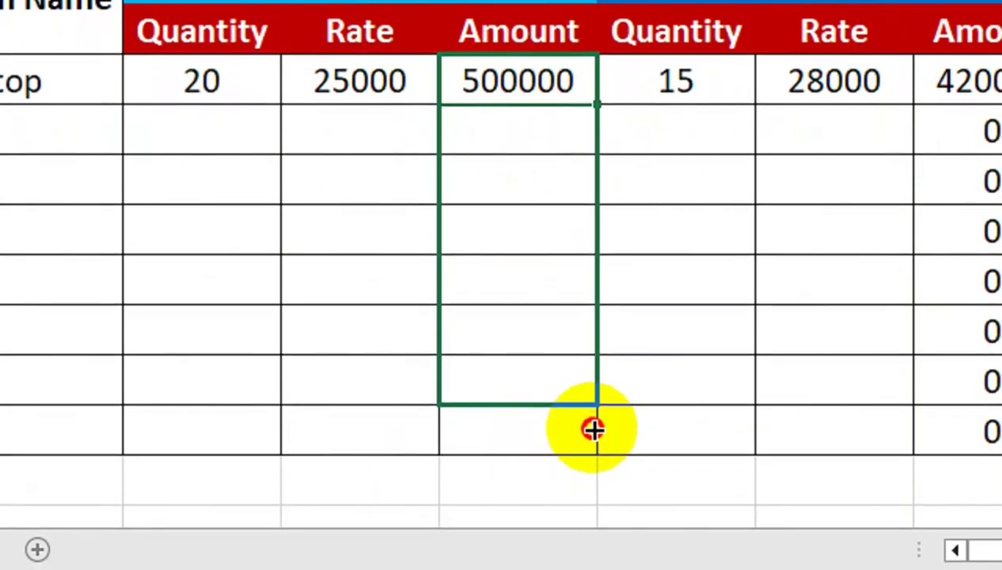
pyautogui.moveTo(593, 430); pyautogui.dragTo(566, 420)
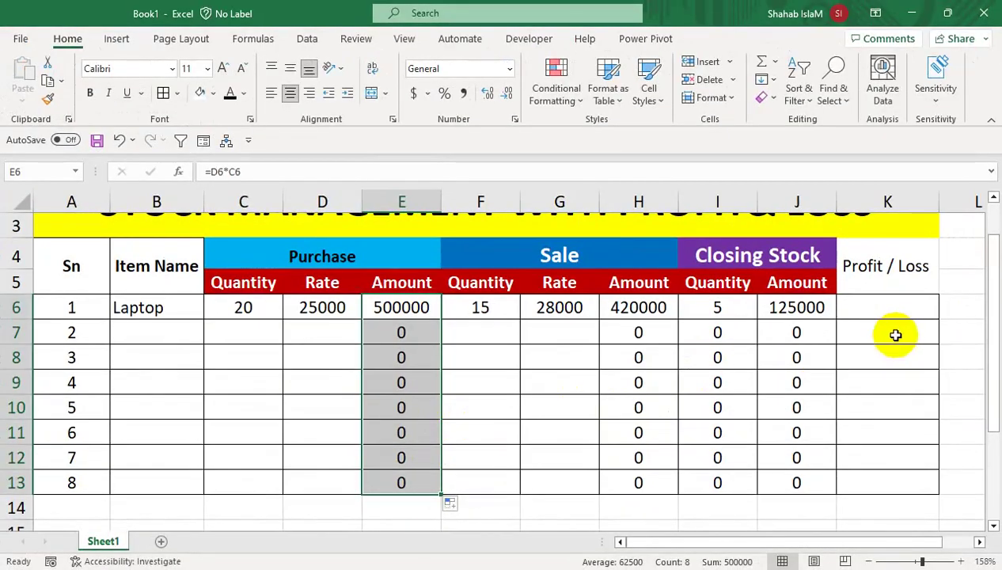
pyautogui.moveTo(894, 336); pyautogui.dragTo(883, 239)
pyautogui.click(869, 357)
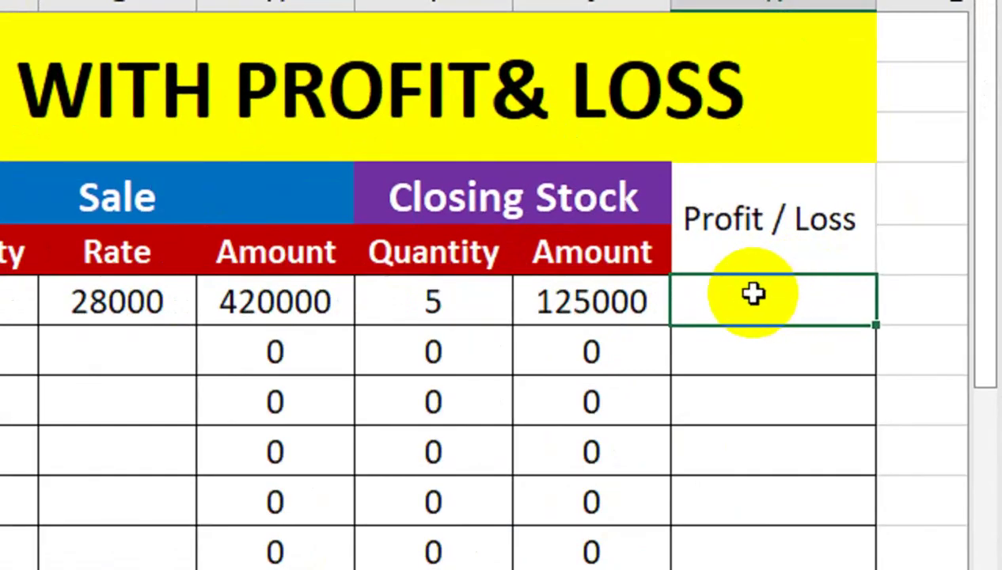
# Enter =J6+H6-E6 in K6, giving 45000, and fill it down to row 13.
pyautogui.write('=')
pyautogui.press('Left')
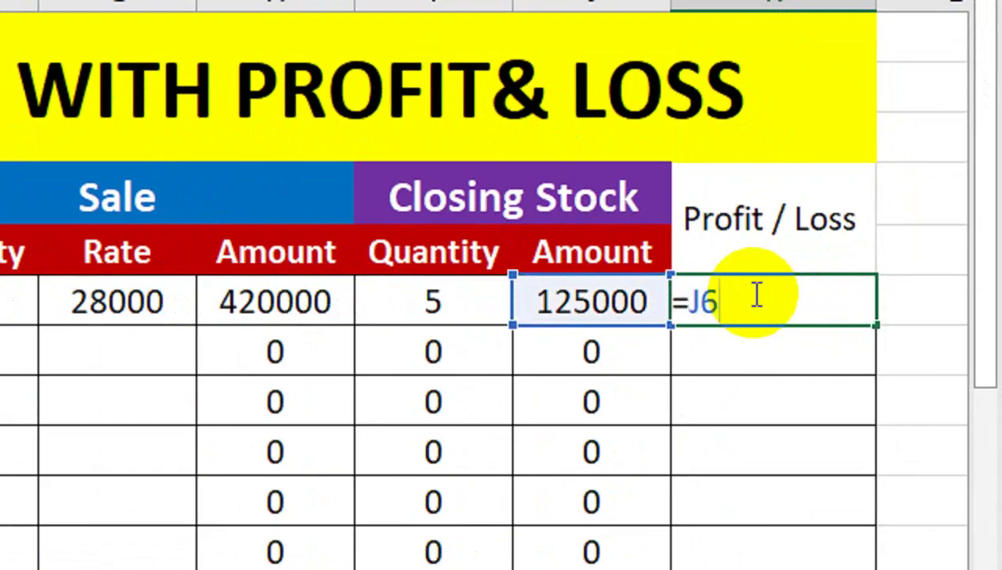
pyautogui.click(346, 301)
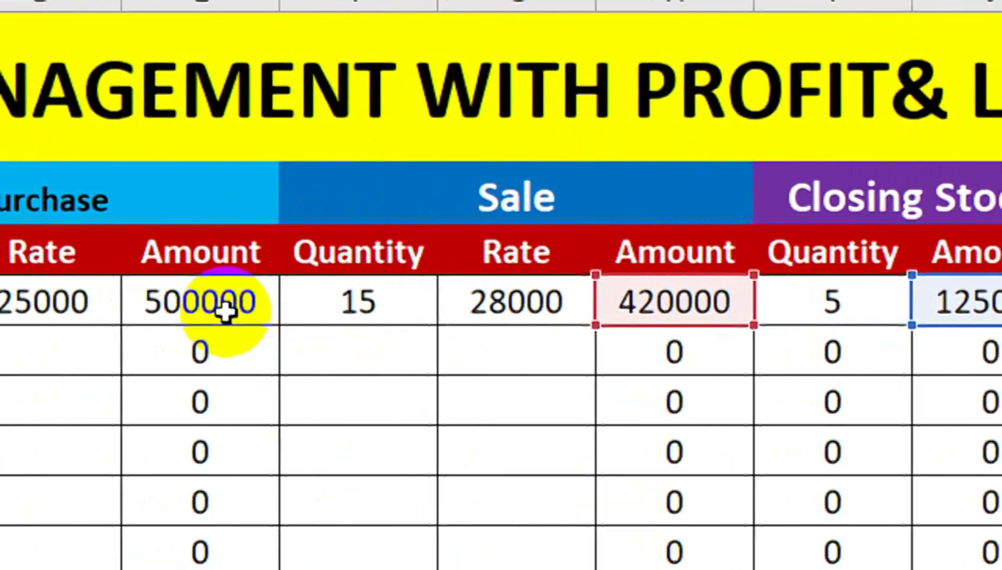
pyautogui.click(237, 308)
pyautogui.press('Return')
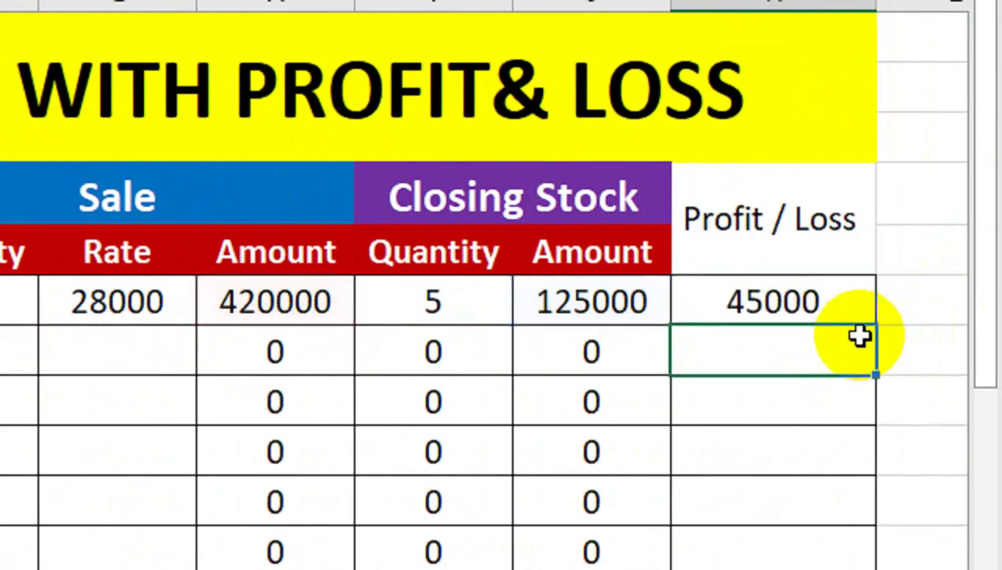
pyautogui.click(840, 294)
pyautogui.moveTo(874, 326)
pyautogui.mouseDown()
pyautogui.moveTo(887, 510)
pyautogui.moveTo(883, 403)
pyautogui.mouseUp()
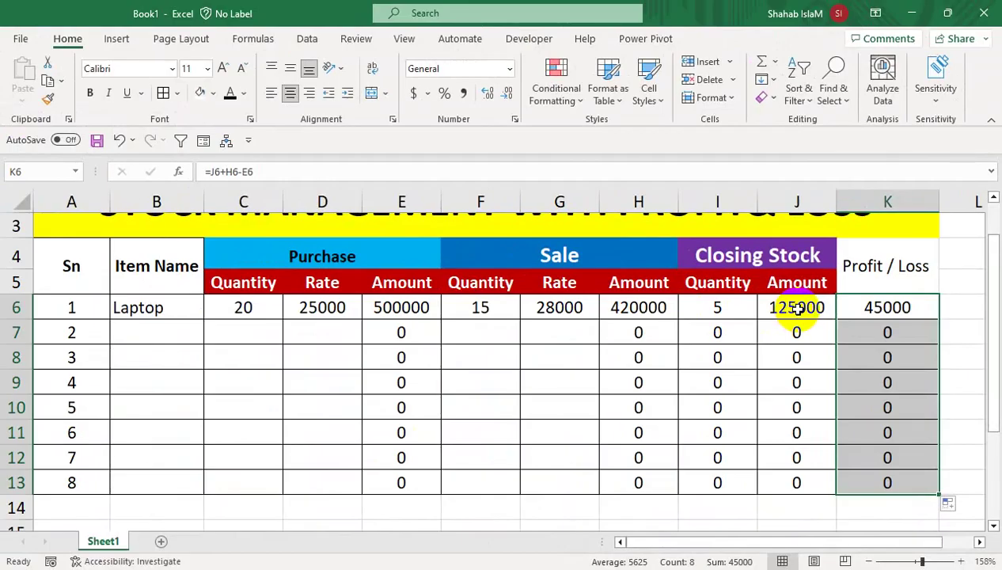
pyautogui.moveTo(871, 307)
pyautogui.mouseDown()
pyautogui.moveTo(479, 381)
pyautogui.moveTo(389, 467)
pyautogui.mouseUp()
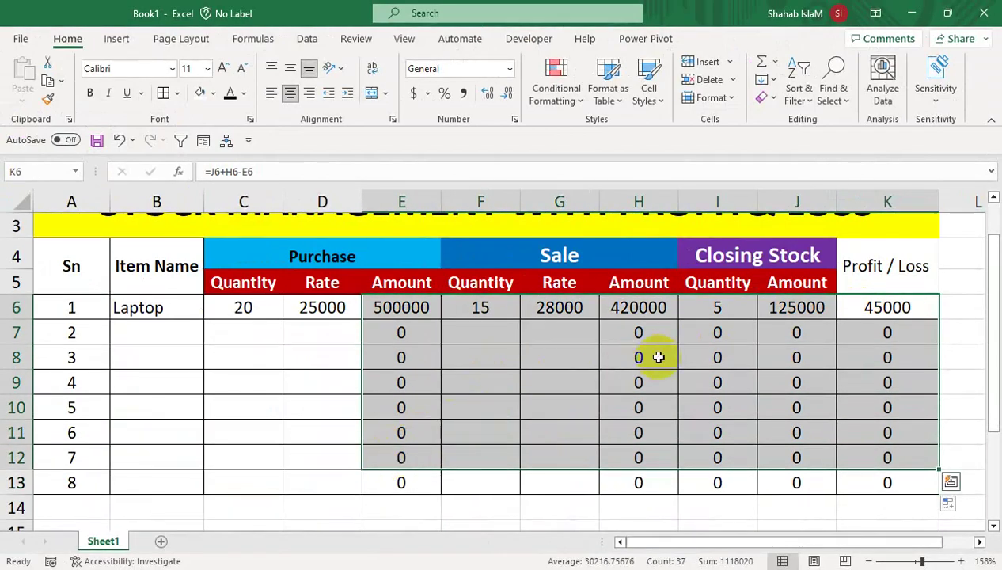
pyautogui.moveTo(796, 307)
pyautogui.mouseDown()
pyautogui.moveTo(876, 463)
pyautogui.moveTo(867, 489)
pyautogui.mouseUp()
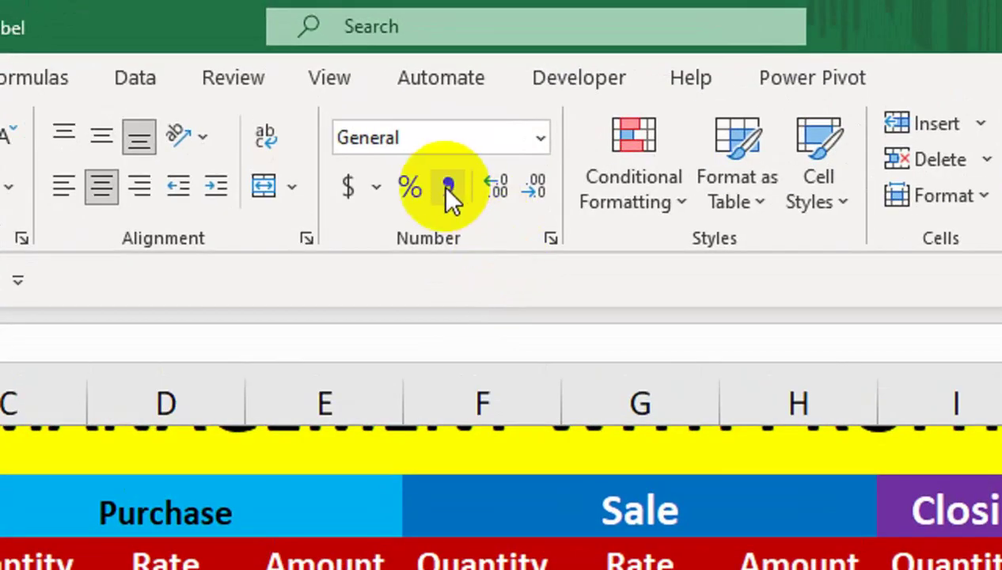
# Apply Comma Style to the closing amount, profit, sale amount and purchase amount columns.
pyautogui.click(448, 187)
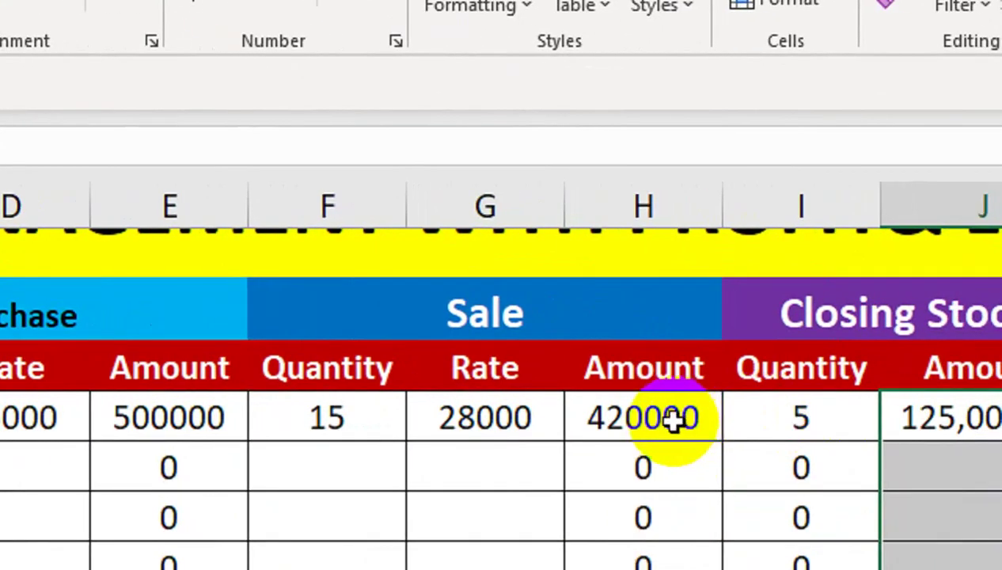
pyautogui.moveTo(643, 186); pyautogui.dragTo(633, 489)
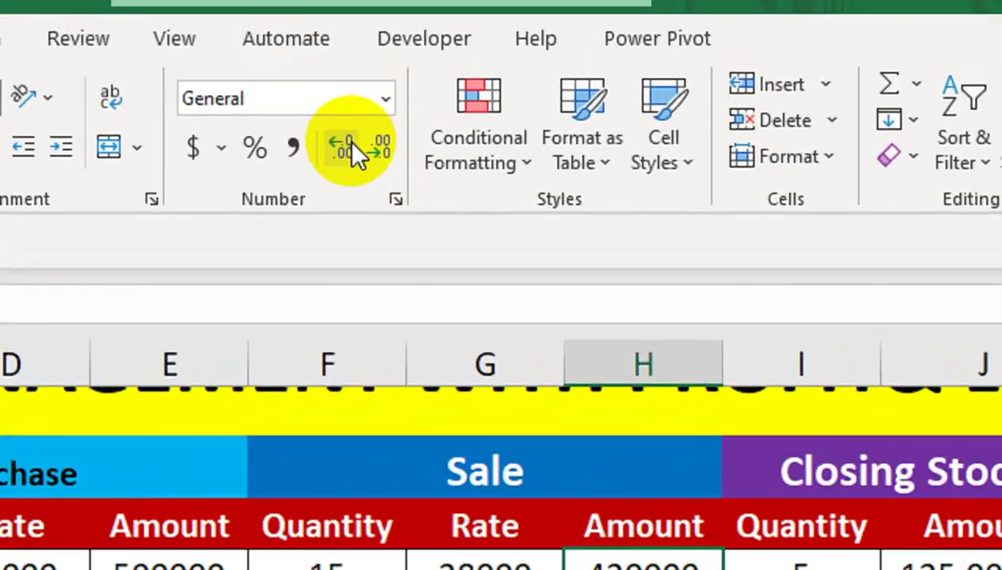
pyautogui.click(297, 149)
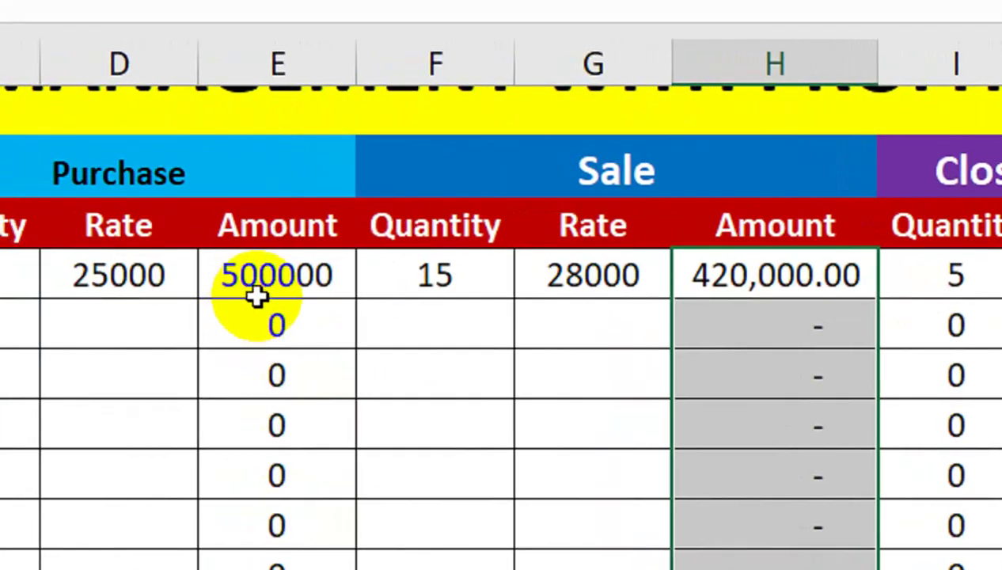
pyautogui.moveTo(220, 275); pyautogui.dragTo(271, 390)
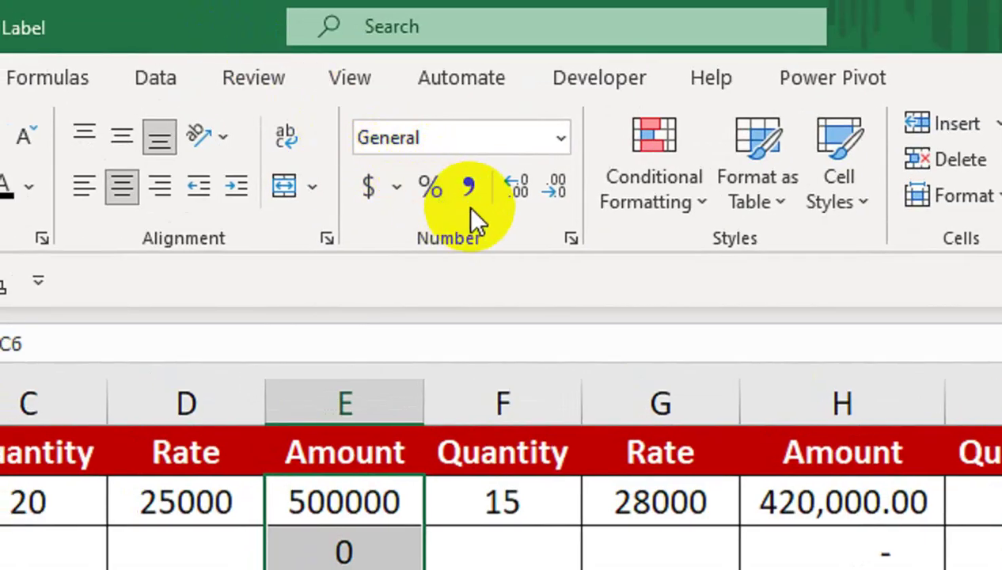
pyautogui.click(468, 190)
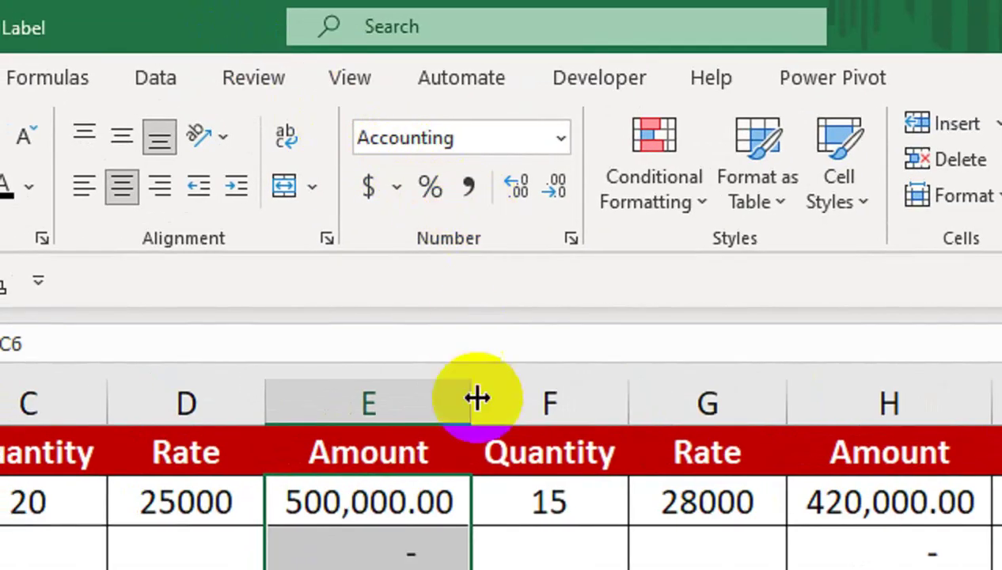
# Show the Closing Stock Quantities in I6:I13 with two decimal places.
pyautogui.scroll(3, 389, 497)
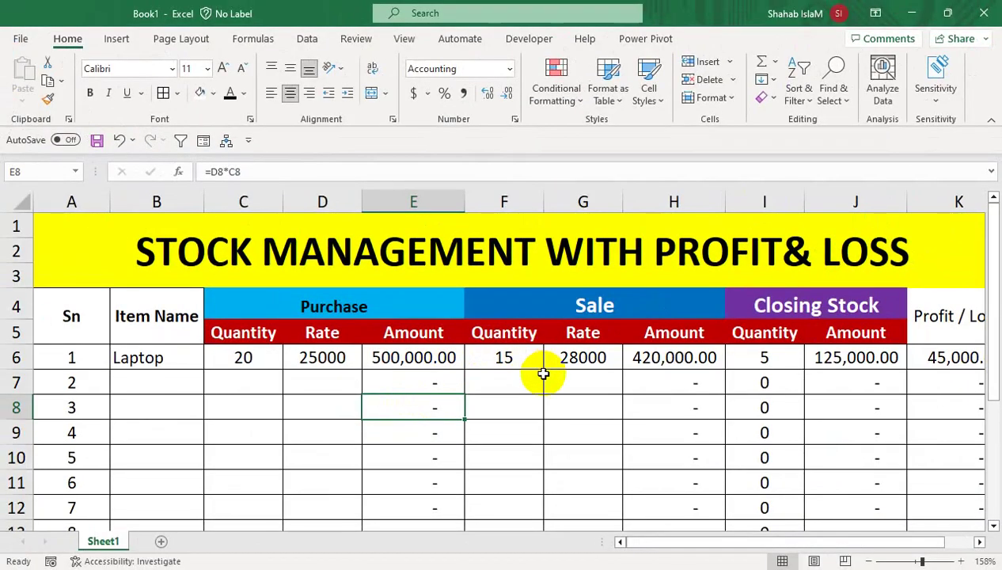
pyautogui.click(771, 354)
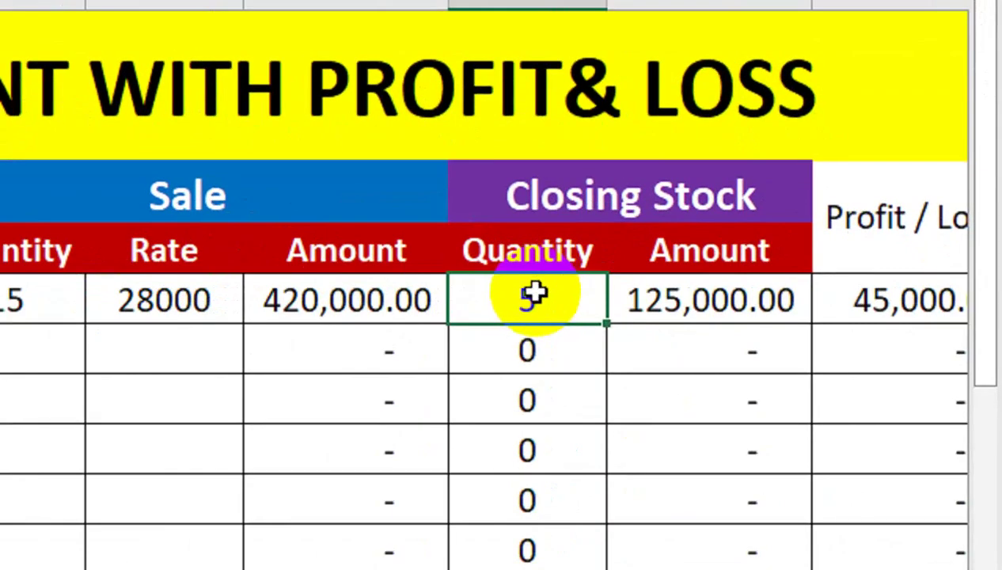
pyautogui.moveTo(770, 354); pyautogui.dragTo(755, 478)
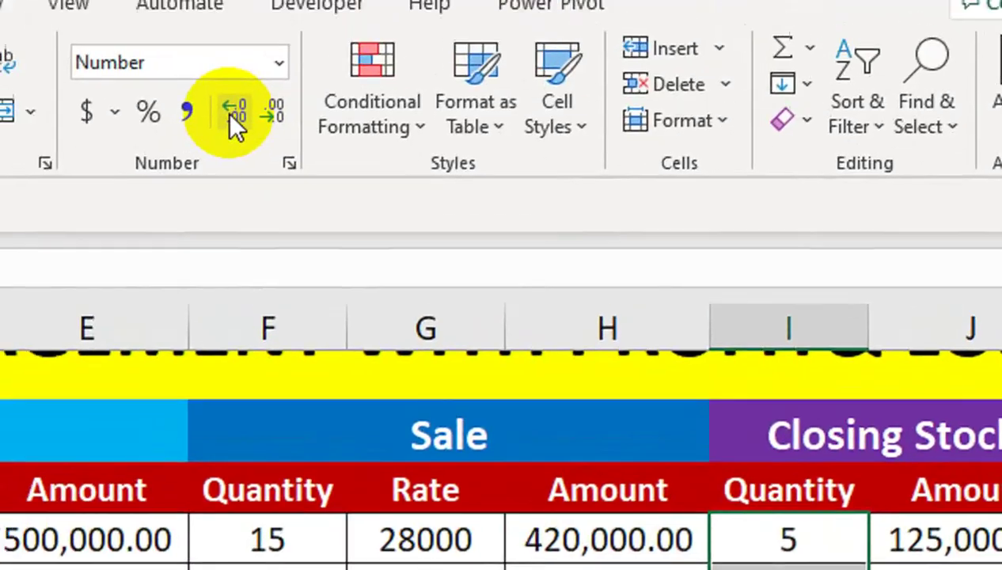
pyautogui.click(252, 144)
pyautogui.click(252, 144)
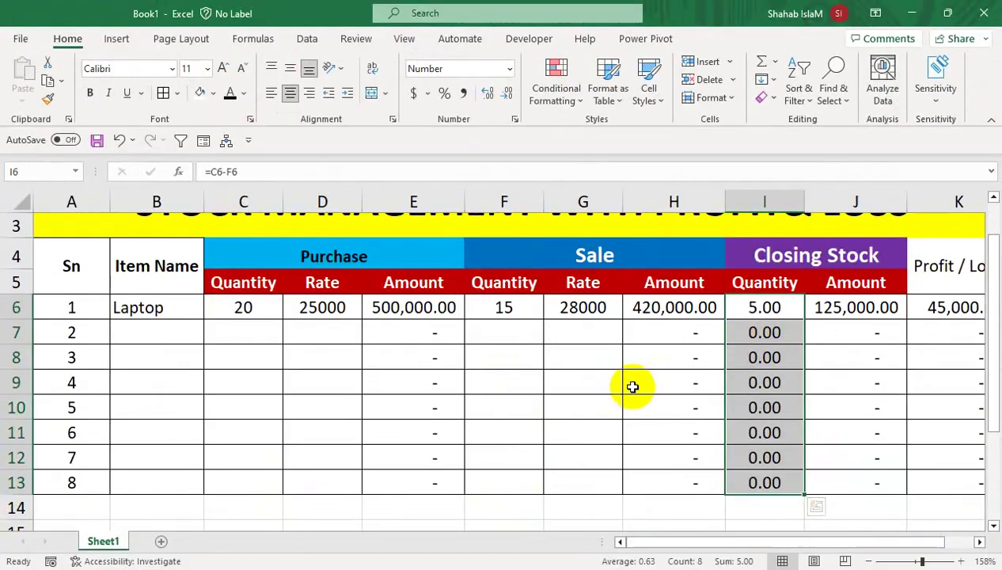
pyautogui.moveTo(633, 384); pyautogui.dragTo(564, 226)
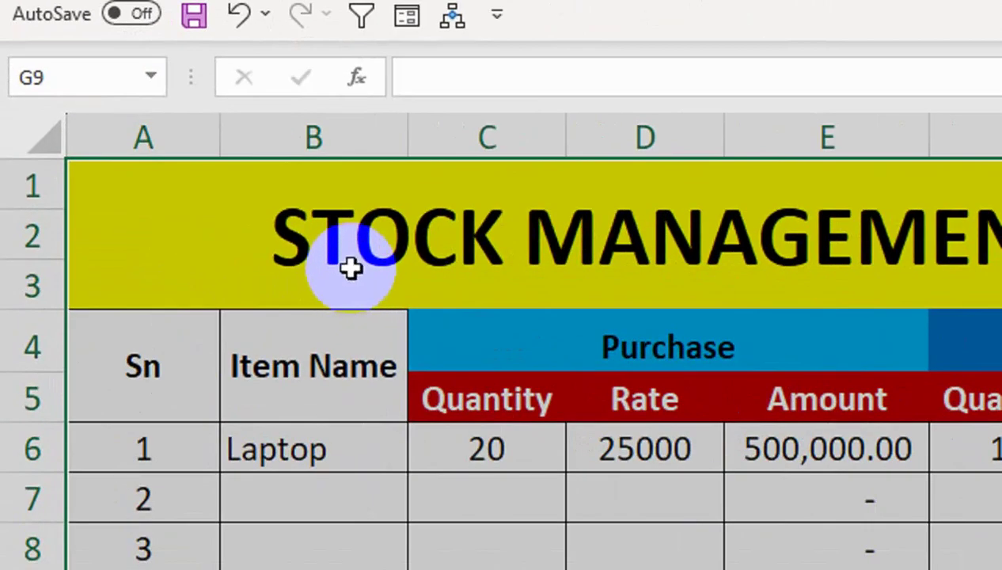
# Narrow the Sn column.
pyautogui.moveTo(110, 202); pyautogui.dragTo(98, 203)
pyautogui.moveTo(199, 141); pyautogui.dragTo(173, 152)
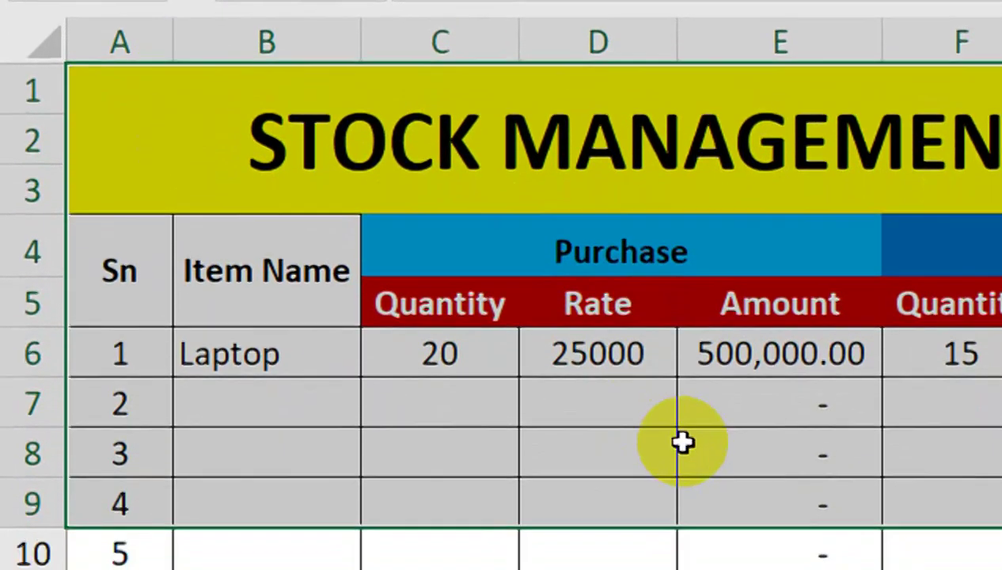
pyautogui.click(682, 442)
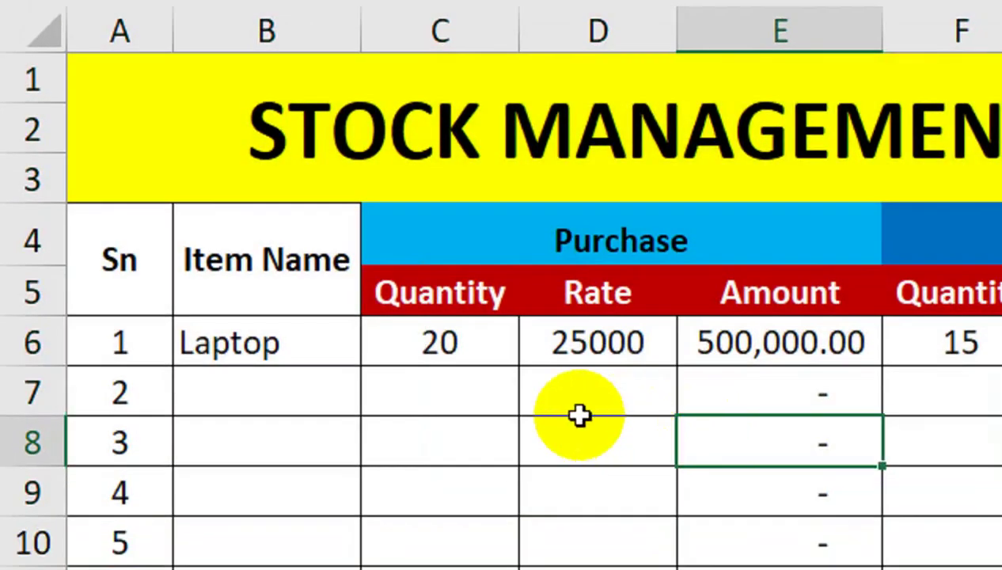
# Add DeskTop Mic as the second item, purchased 50 at rate 1500.
pyautogui.click(342, 395)
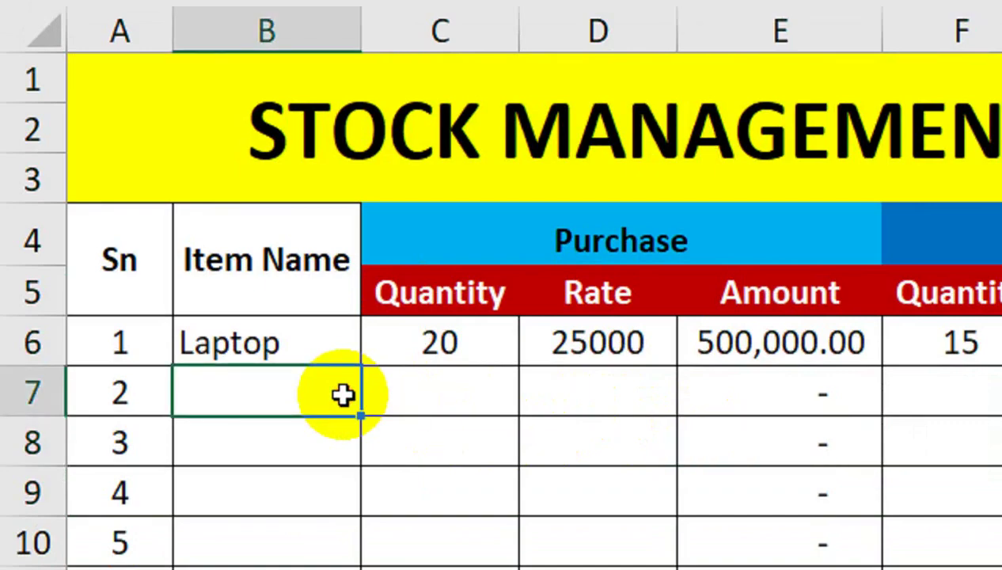
pyautogui.write('De')
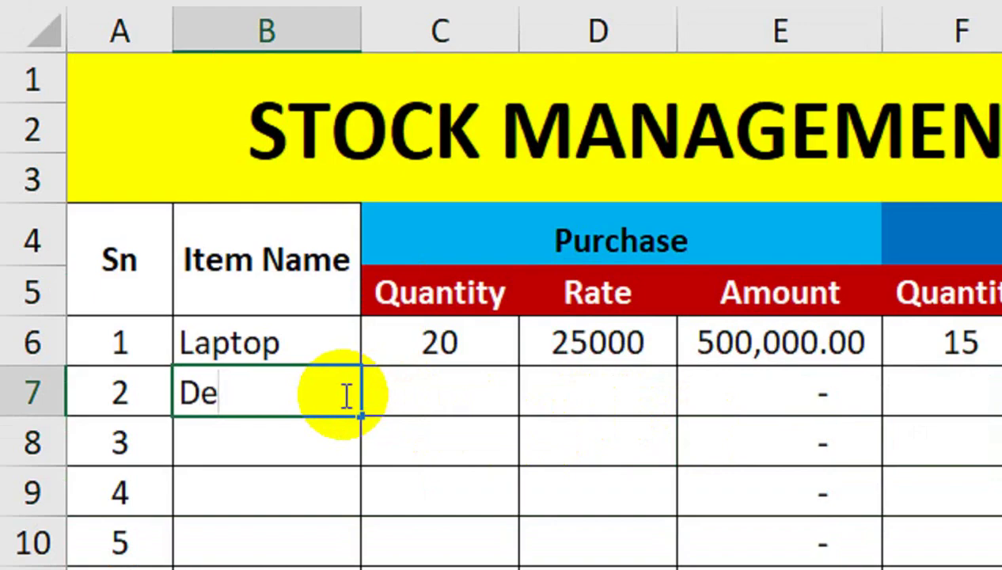
pyautogui.write('skTop Mic')
pyautogui.press('Tab')
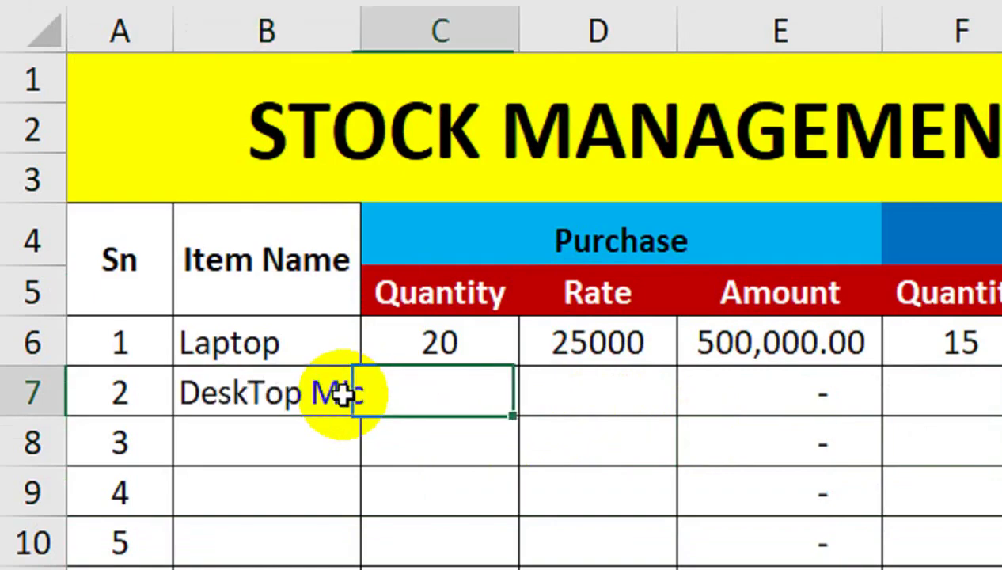
pyautogui.write('5')
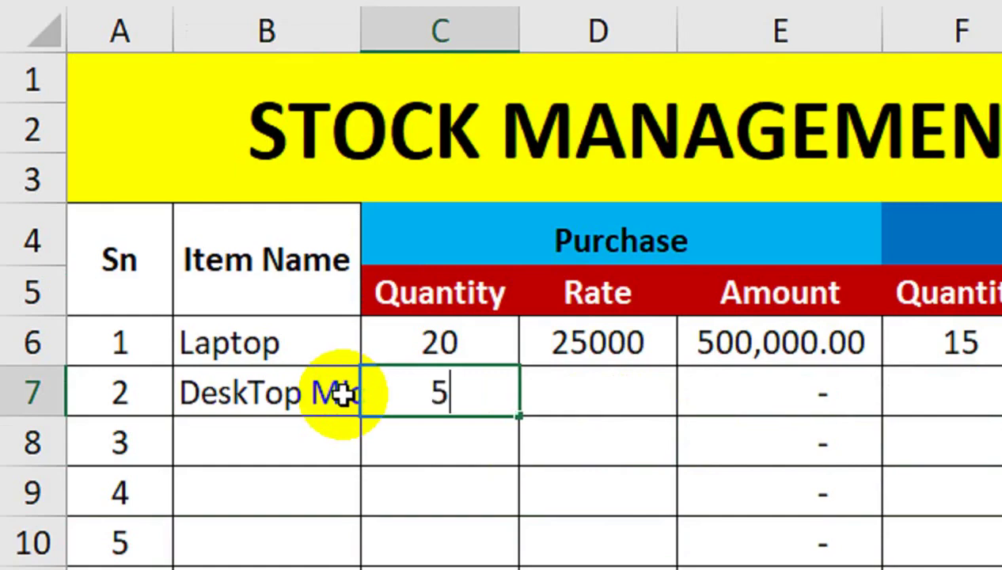
pyautogui.write('0')
pyautogui.press('Tab')
pyautogui.write('1500')
pyautogui.press('Tab')
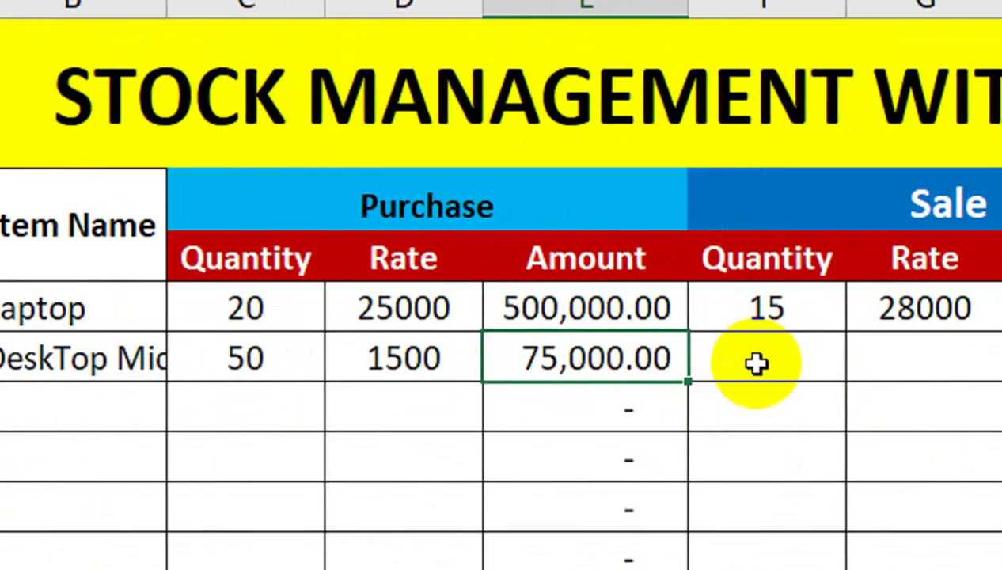
# Record DeskTop Mic sales of 25 at rate 2000.
pyautogui.click(750, 353)
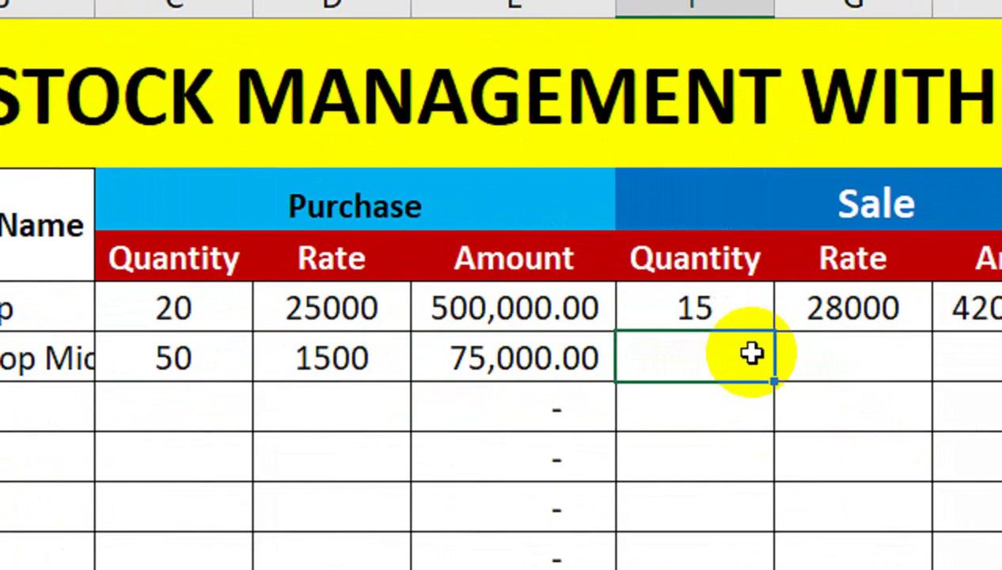
pyautogui.write('25')
pyautogui.press('Tab')
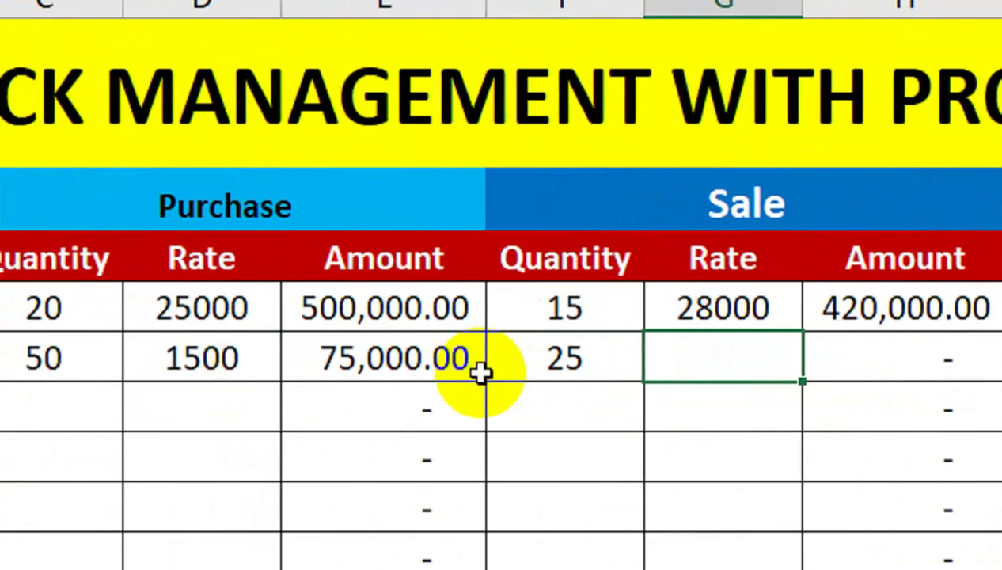
pyautogui.write('2000')
pyautogui.press('Tab')
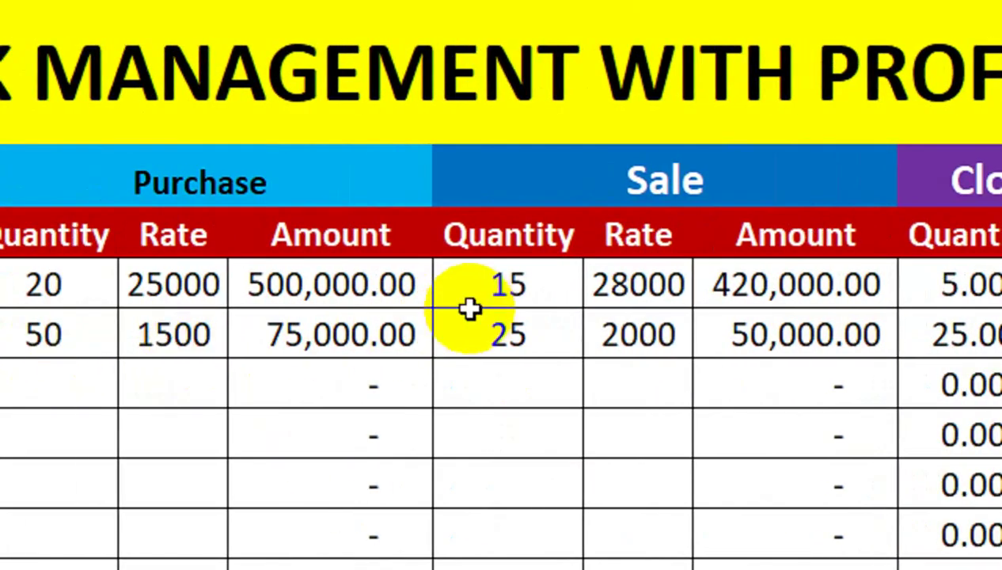
pyautogui.click(246, 335)
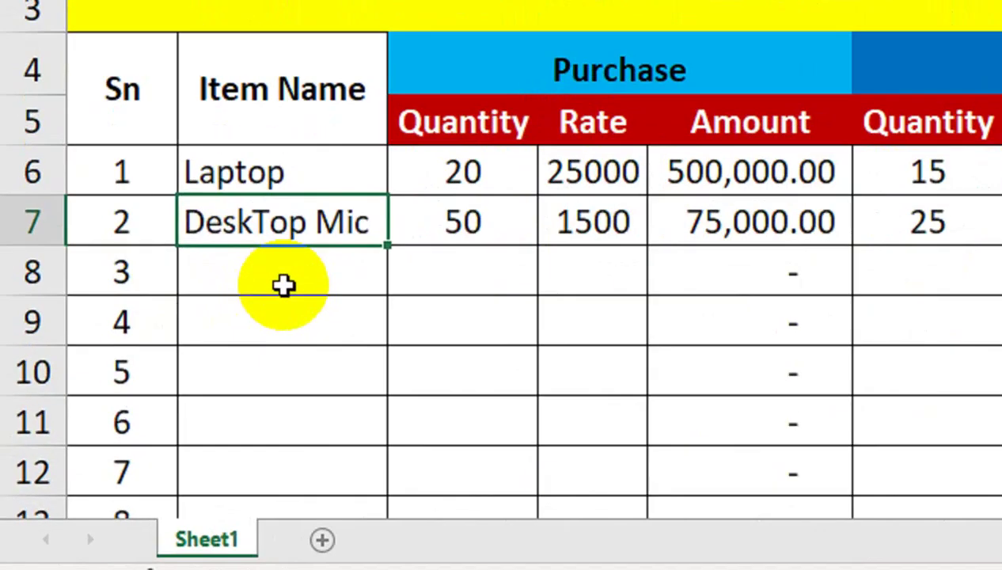
# Add Mouse in row 8 with a purchase of 25 at rate 500.
pyautogui.click(140, 415)
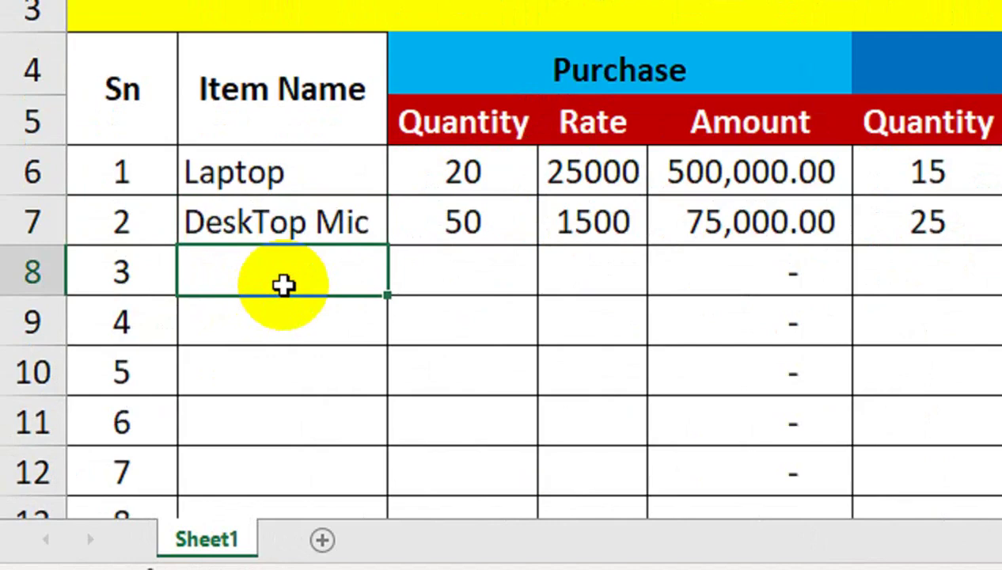
pyautogui.write('mOUA')
pyautogui.press('BackSpace')
pyautogui.press('BackSpace')
pyautogui.press('BackSpace')
pyautogui.press('BackSpace')
pyautogui.write('M')
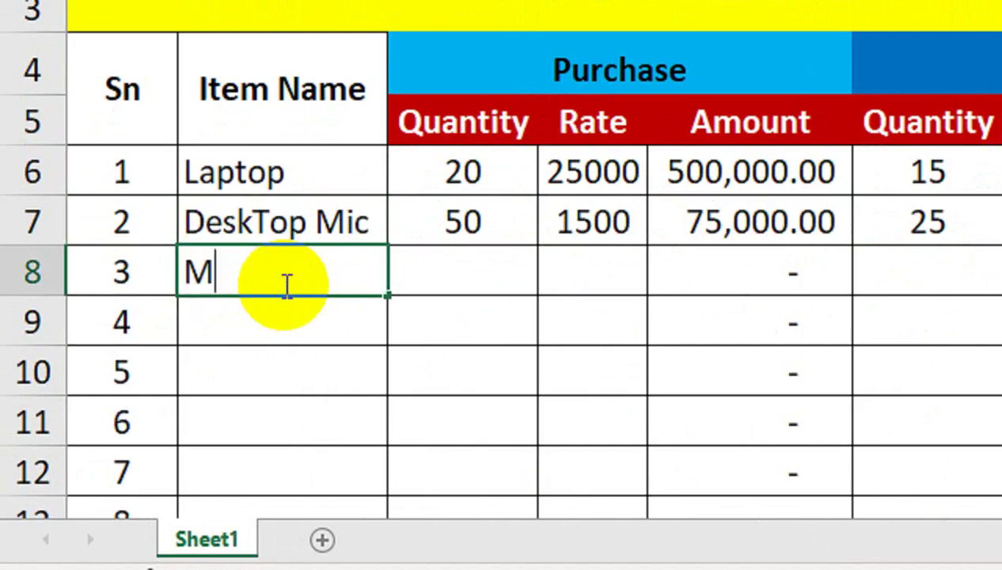
pyautogui.write('ouse')
pyautogui.press('Tab')
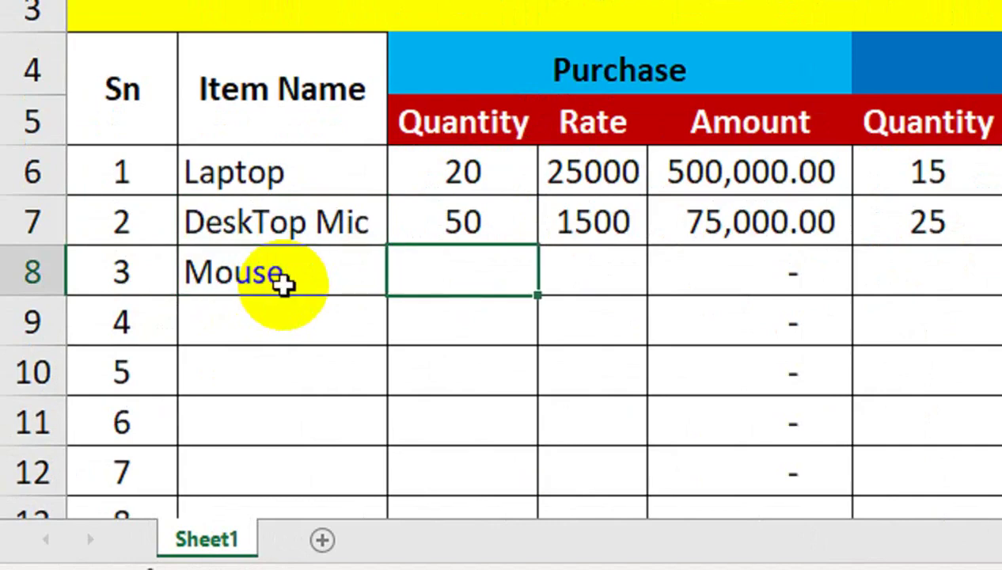
pyautogui.write('25')
pyautogui.press('Tab')
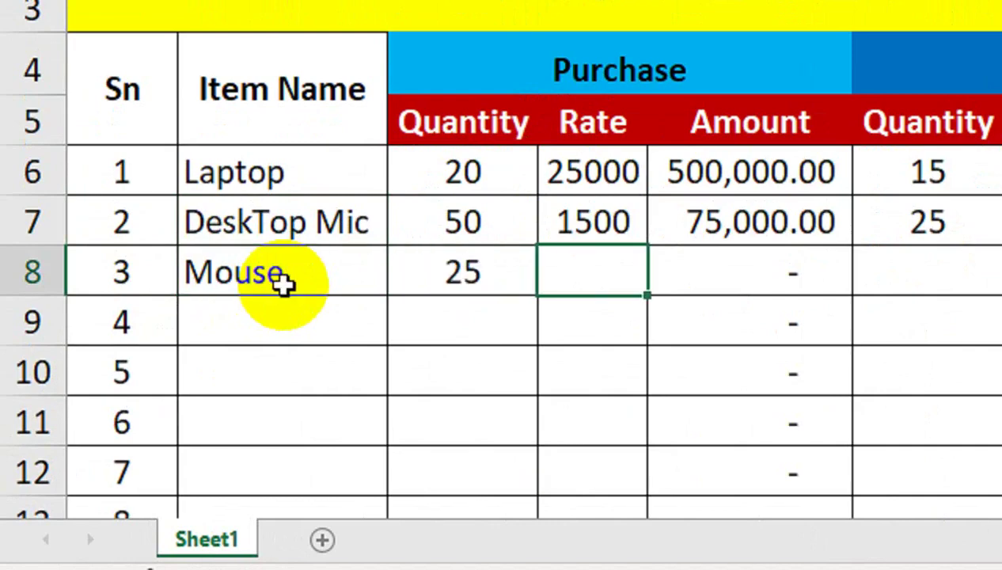
pyautogui.write('500')
pyautogui.press('Tab')
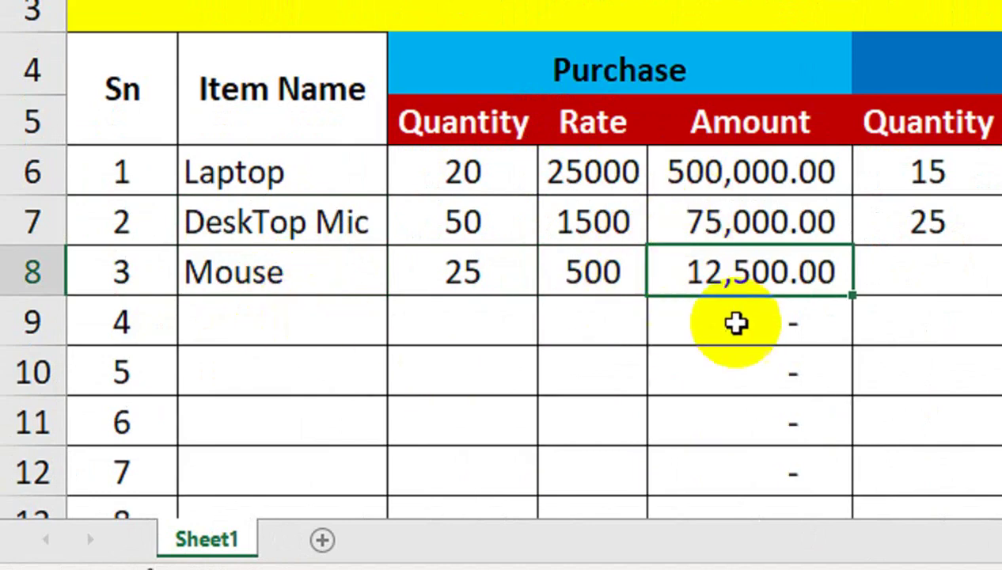
# Record Mouse sales of 10 at rate 650.
pyautogui.hscroll(3, 682, 339)
pyautogui.click(752, 281)
pyautogui.write('10')
pyautogui.press('Tab')
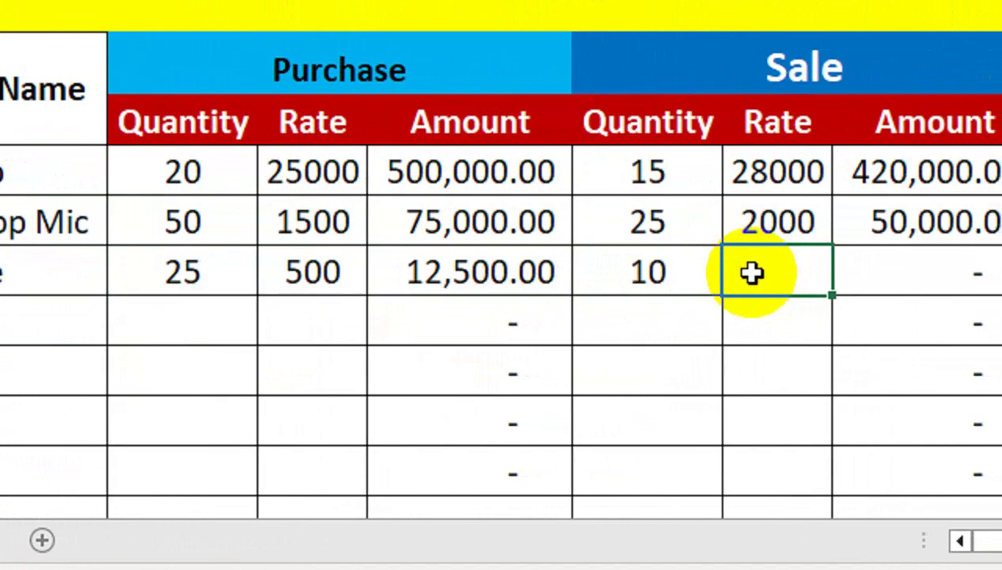
pyautogui.write('650')
pyautogui.press('Tab')
pyautogui.hscroll(3, 792, 271)
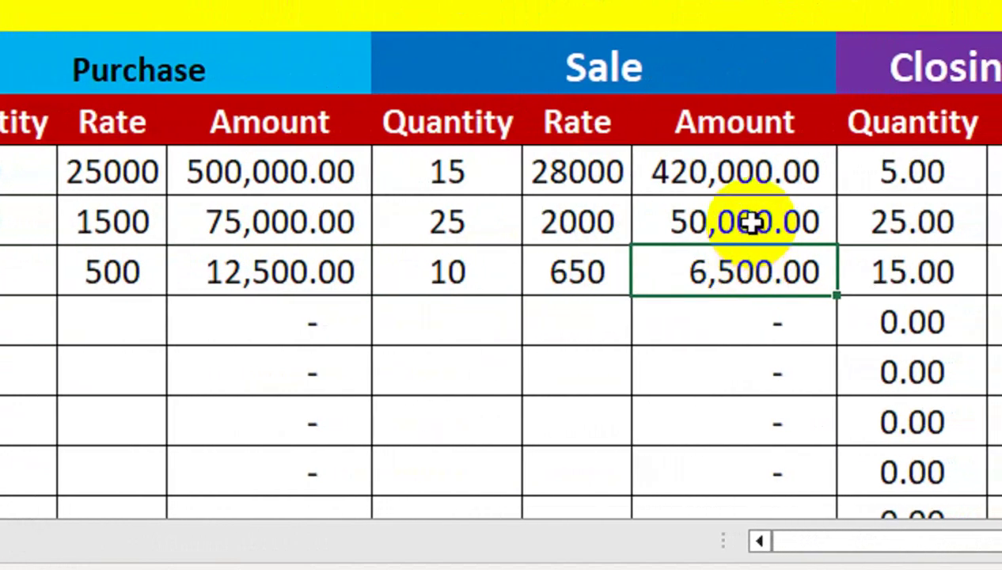
pyautogui.hscroll(3, 788, 228)
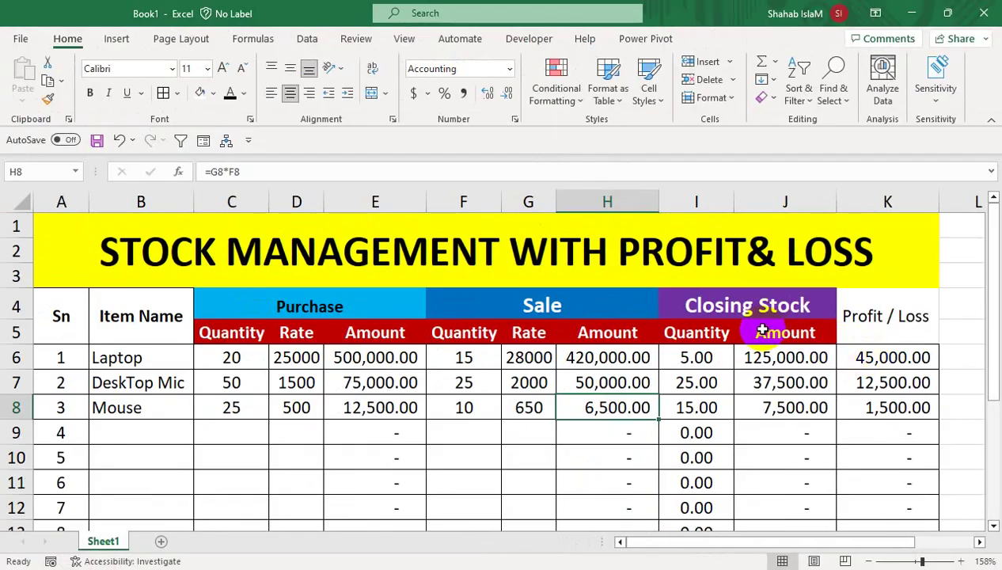
# Fill the Closing Stock subheaders green and give the Sale subheaders the Neutral style.
pyautogui.moveTo(785, 332); pyautogui.dragTo(696, 333)
pyautogui.click(212, 93)
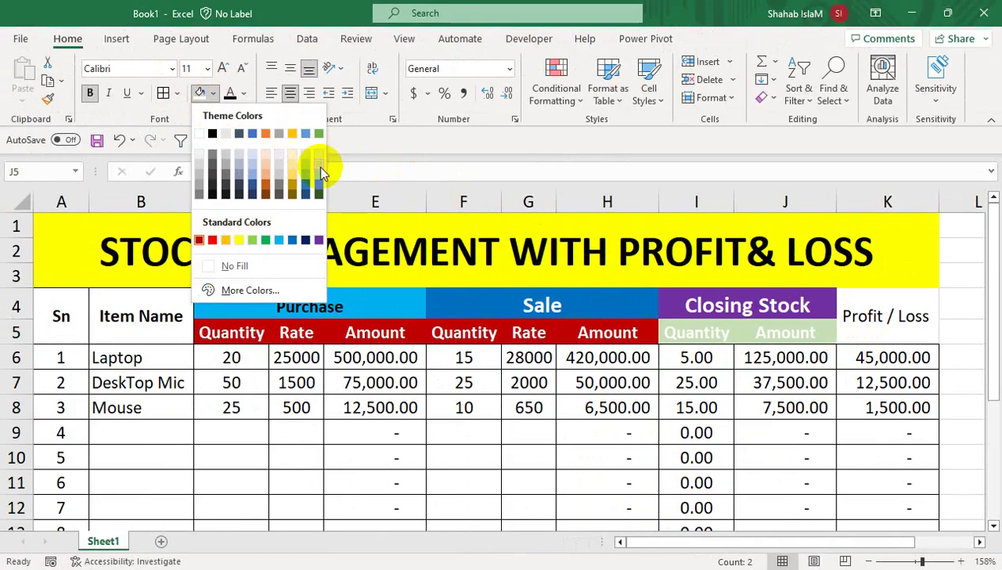
pyautogui.click(270, 242)
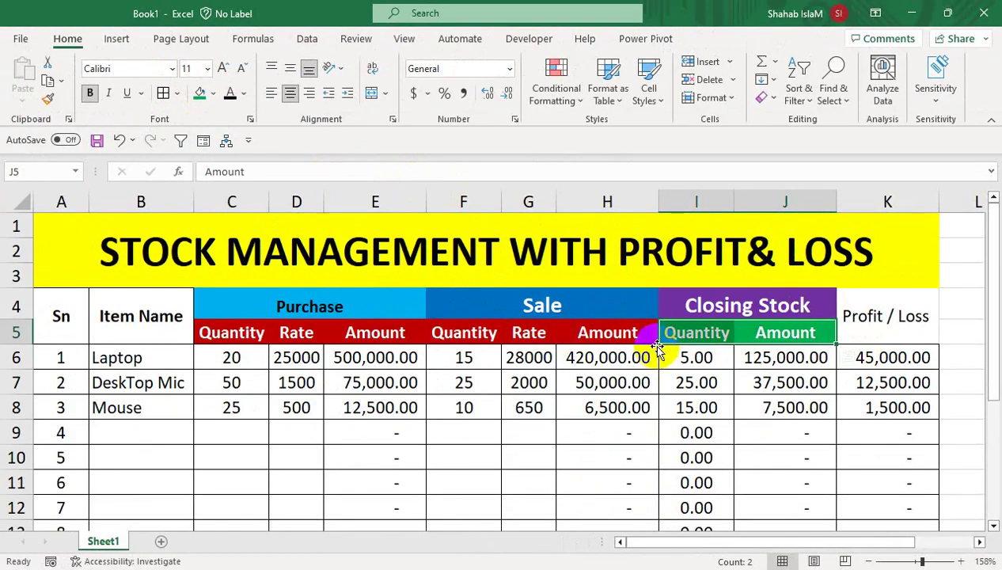
pyautogui.moveTo(625, 332); pyautogui.dragTo(479, 342)
pyautogui.click(648, 88)
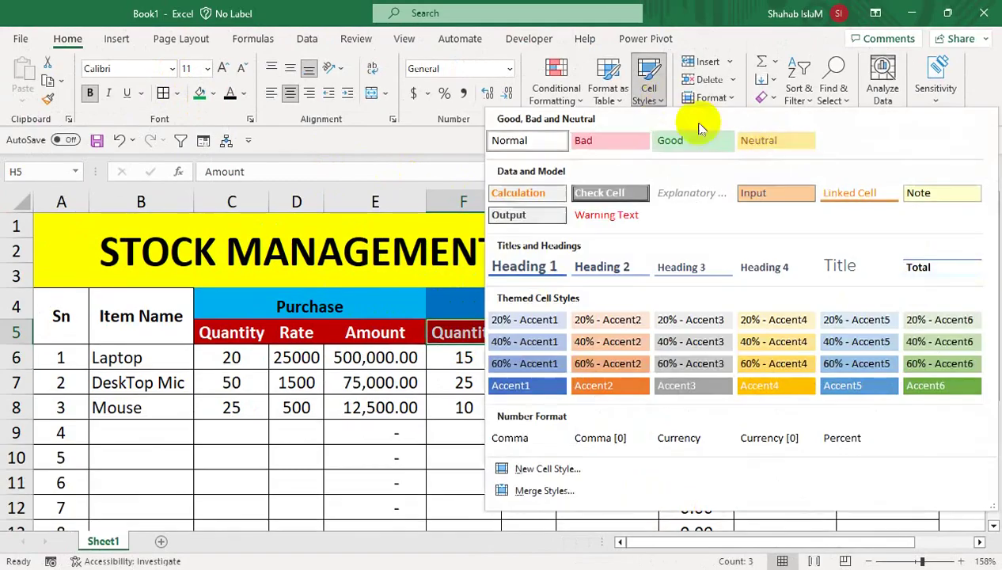
pyautogui.click(798, 142)
# Apply the Good cell style to the Purchase Quantity, Rate and Amount headers.
pyautogui.moveTo(375, 332); pyautogui.dragTo(231, 332)
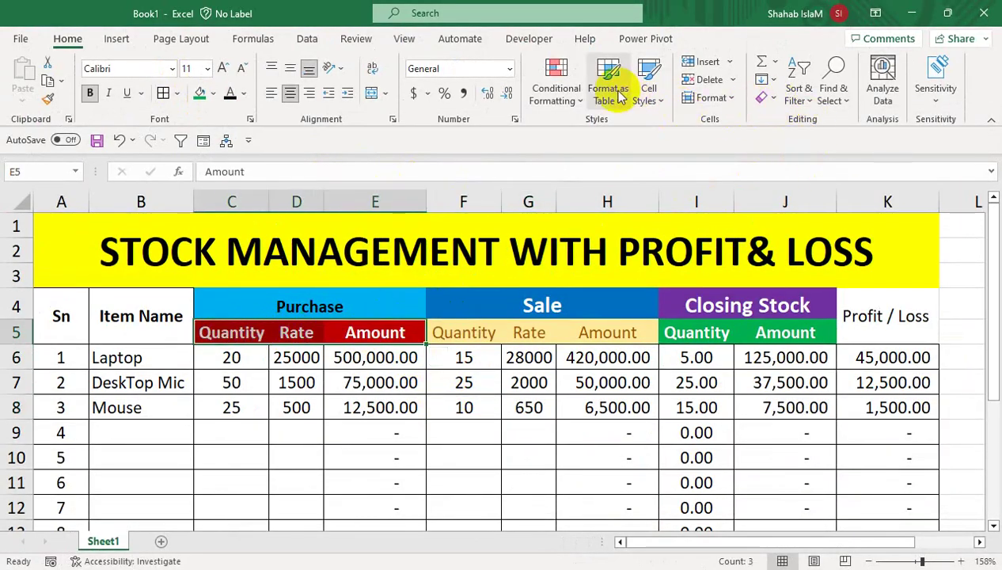
pyautogui.click(648, 91)
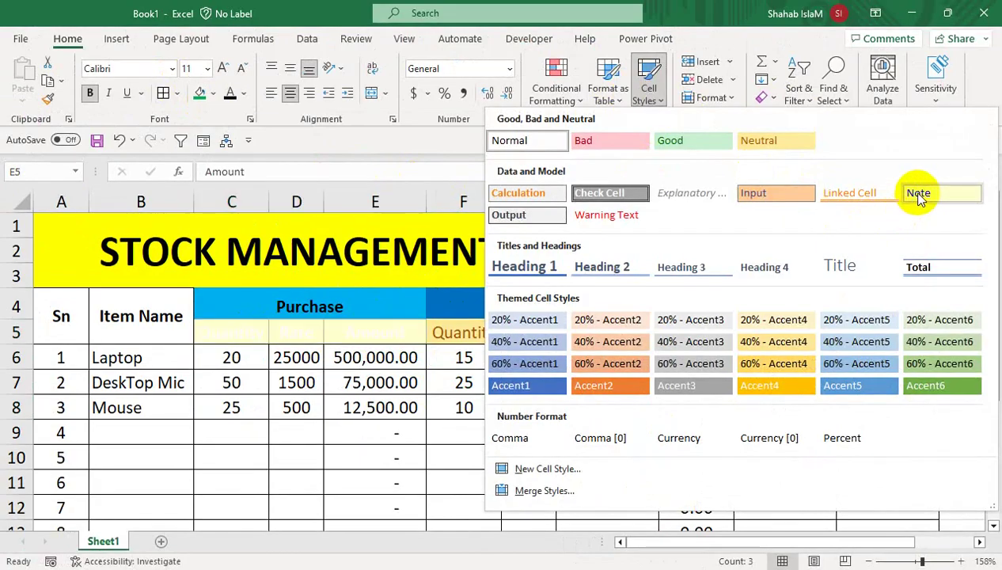
pyautogui.click(707, 140)
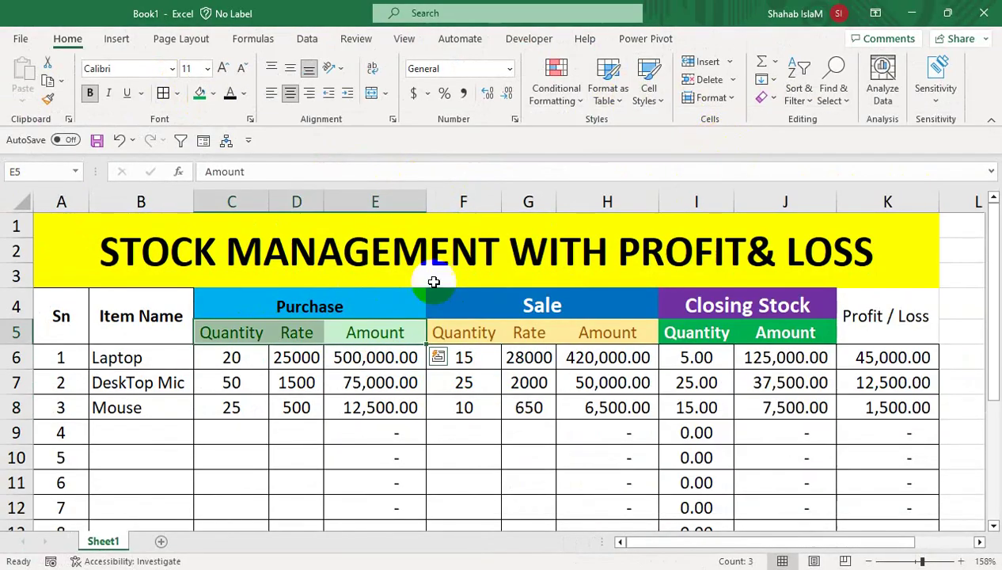
pyautogui.click(109, 408)
# Apply the Good cell style to the Sn, Item Name and Profit / Loss headers.
pyautogui.moveTo(53, 313); pyautogui.dragTo(146, 313)
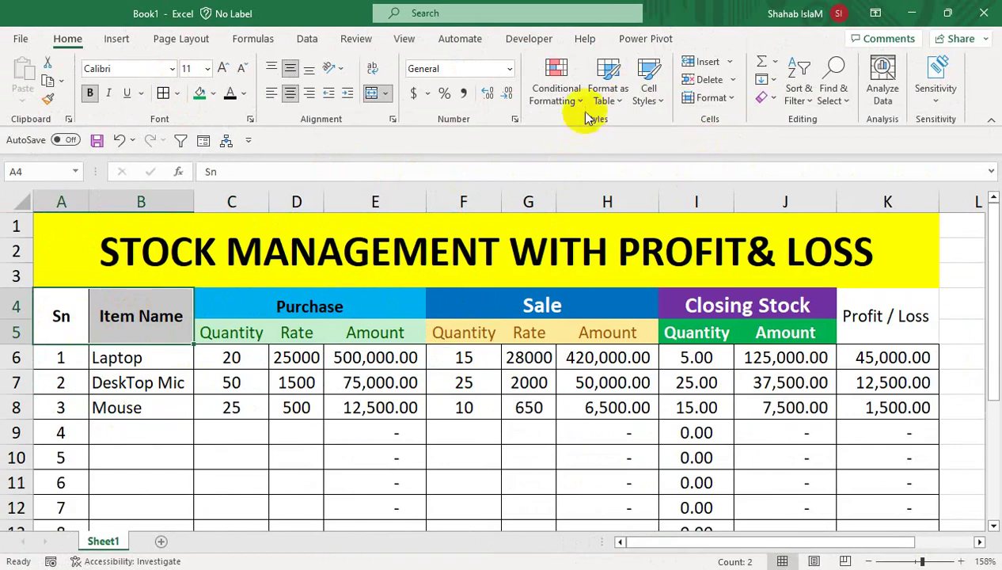
pyautogui.click(648, 87)
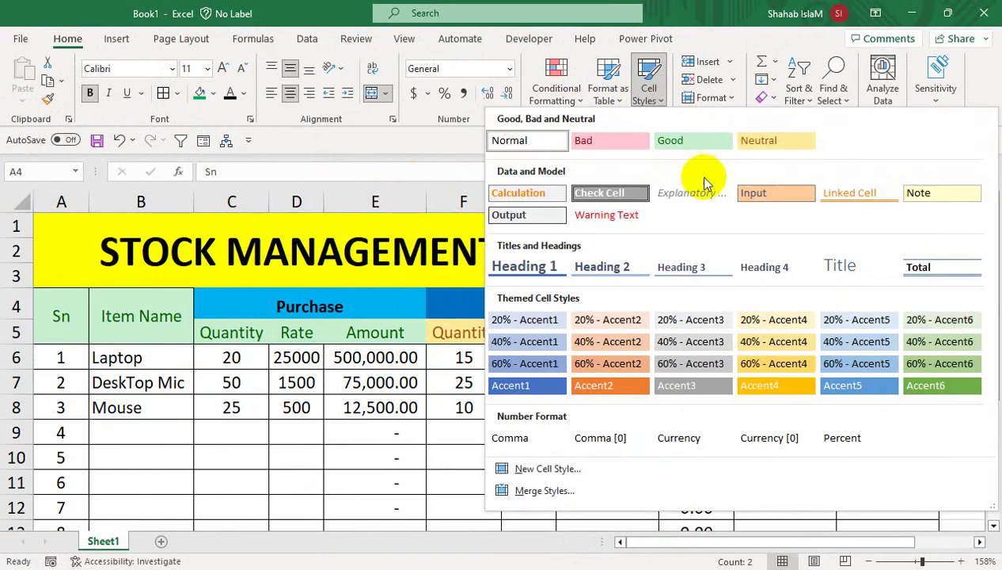
pyautogui.click(666, 141)
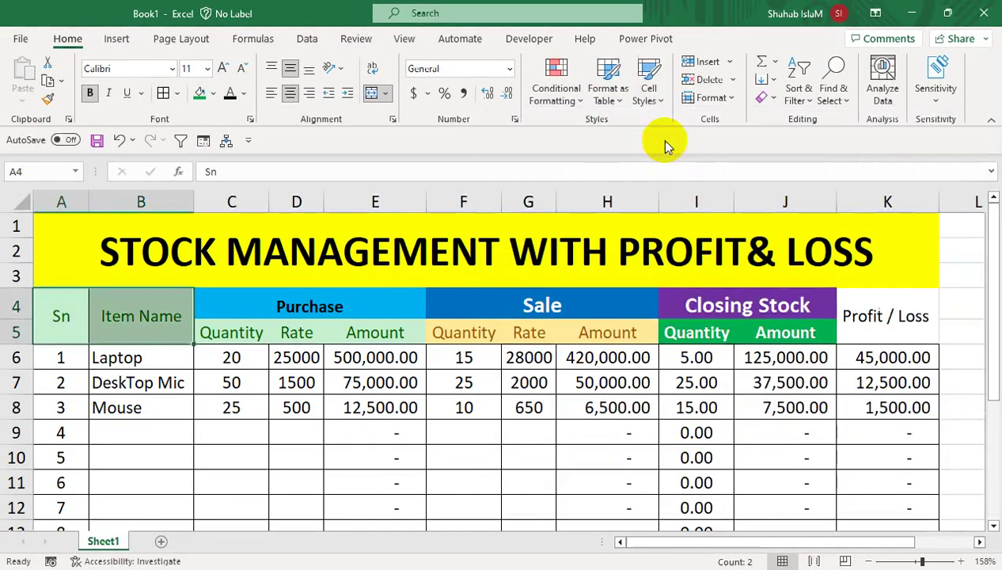
pyautogui.click(854, 315)
pyautogui.click(647, 94)
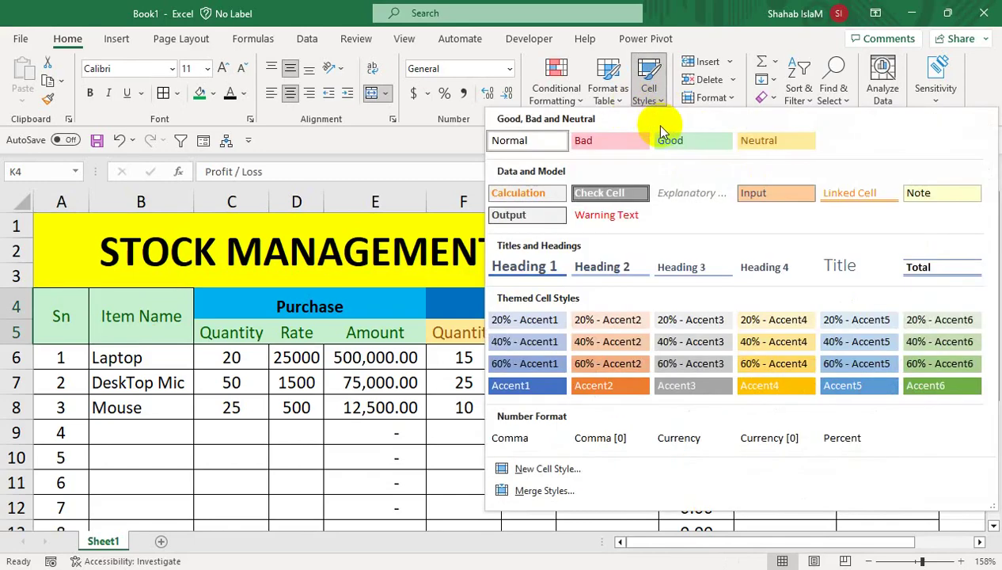
pyautogui.click(670, 140)
pyautogui.click(495, 411)
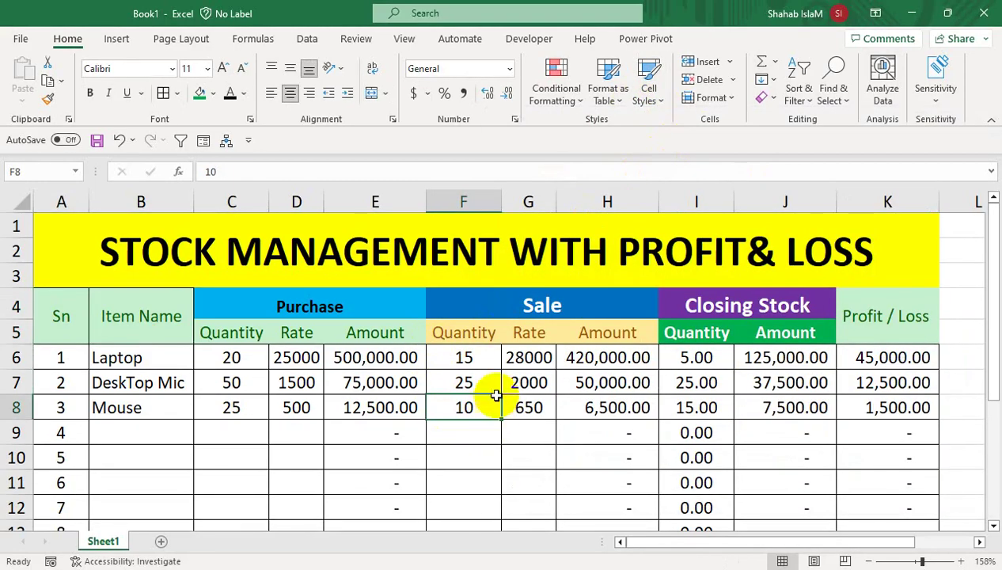
pyautogui.click(402, 253)
pyautogui.click(497, 409)
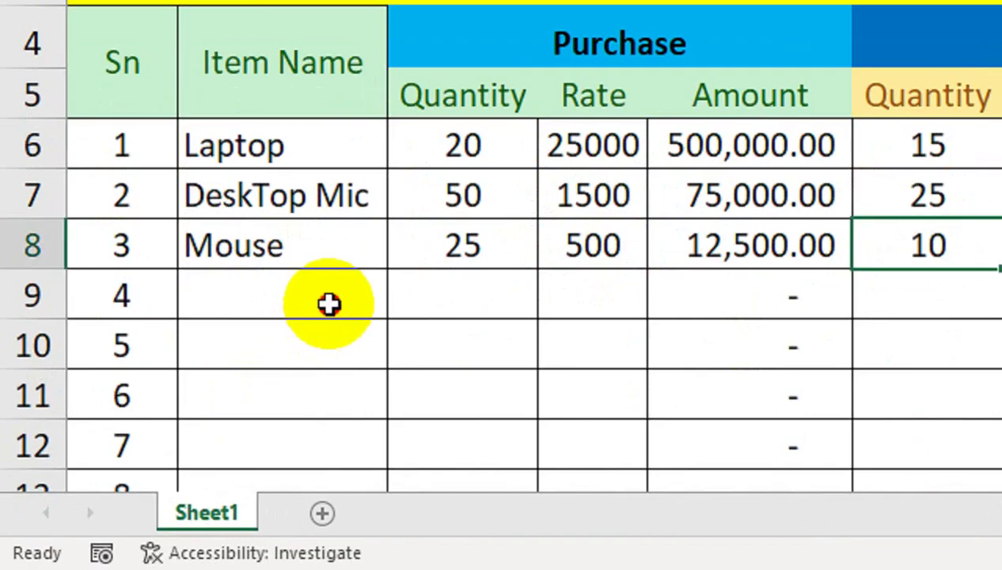
pyautogui.click(164, 437)
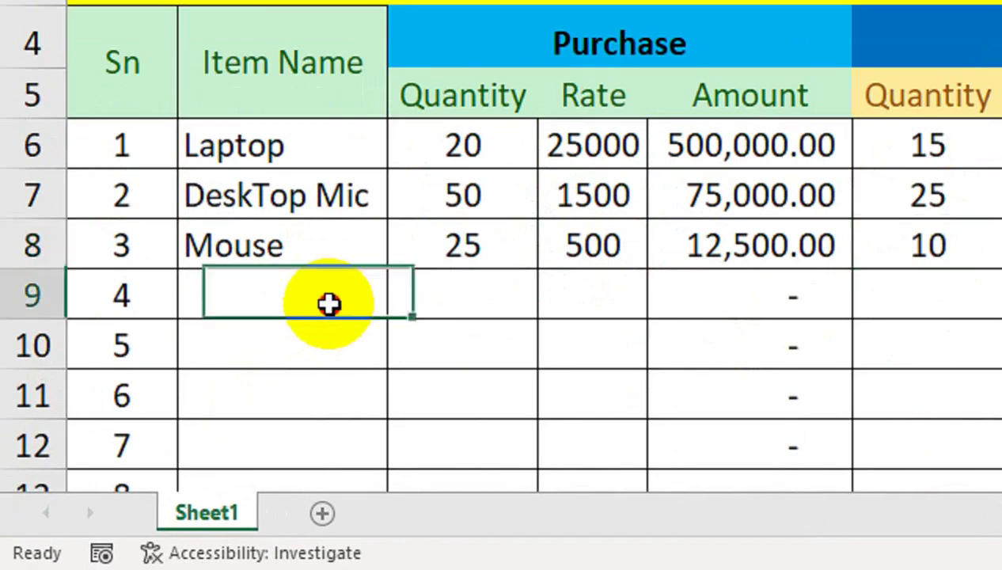
# Add Keyboard, Led, Ram, Hard drive and Head Phone to the item list.
pyautogui.write('K')
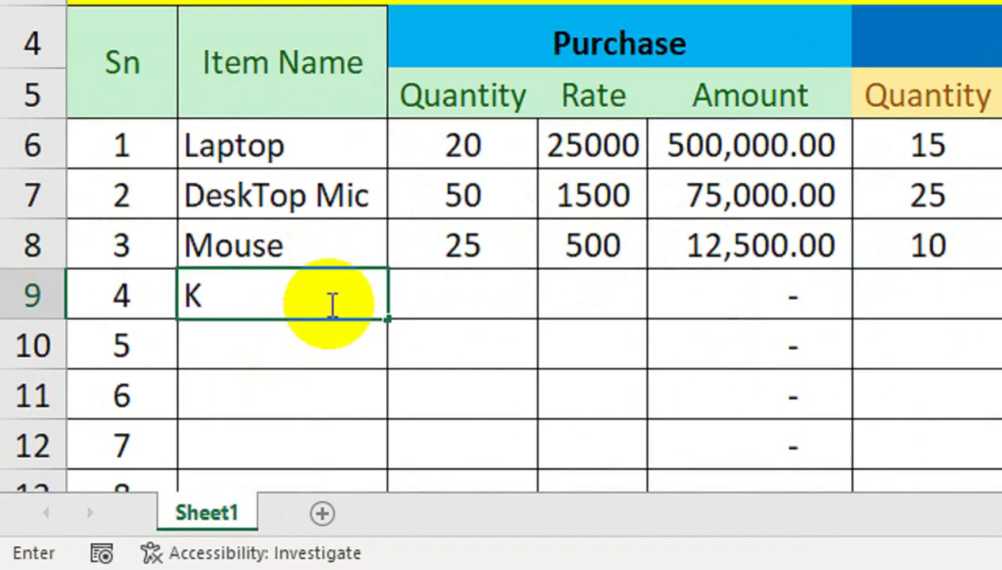
pyautogui.write('aeyboard')
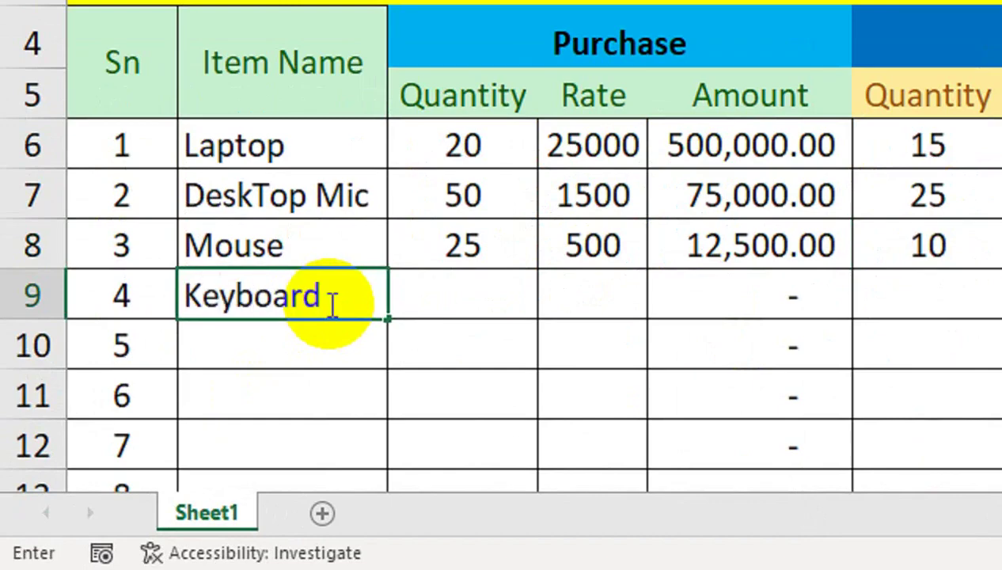
pyautogui.press('Return')
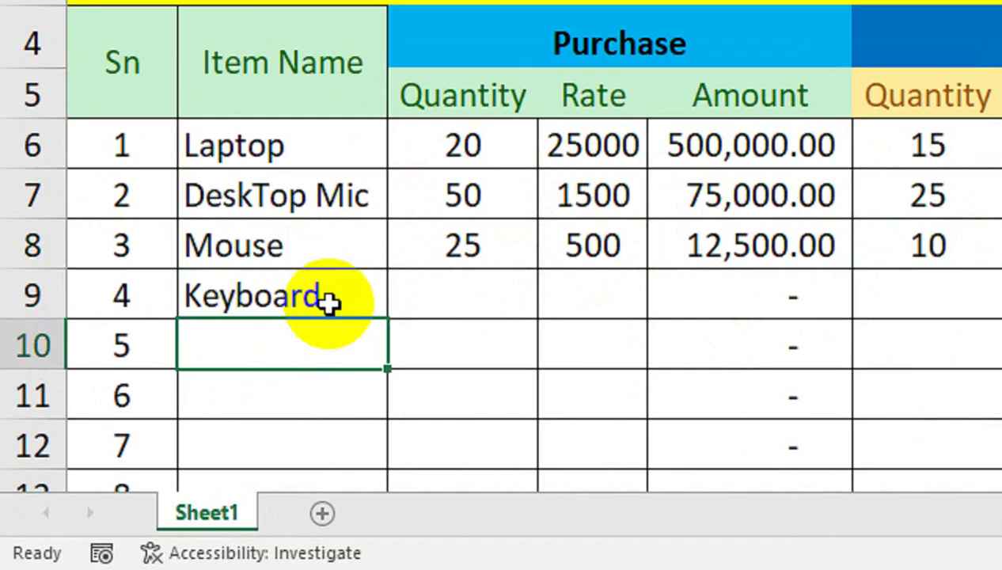
pyautogui.write('Led')
pyautogui.press('Return')
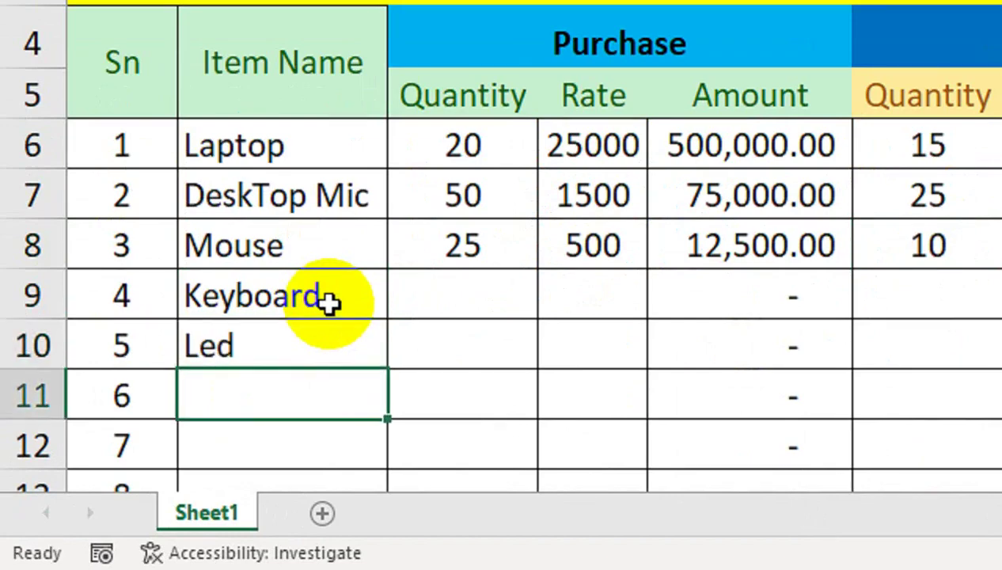
pyautogui.write('Ram')
pyautogui.press('Return')
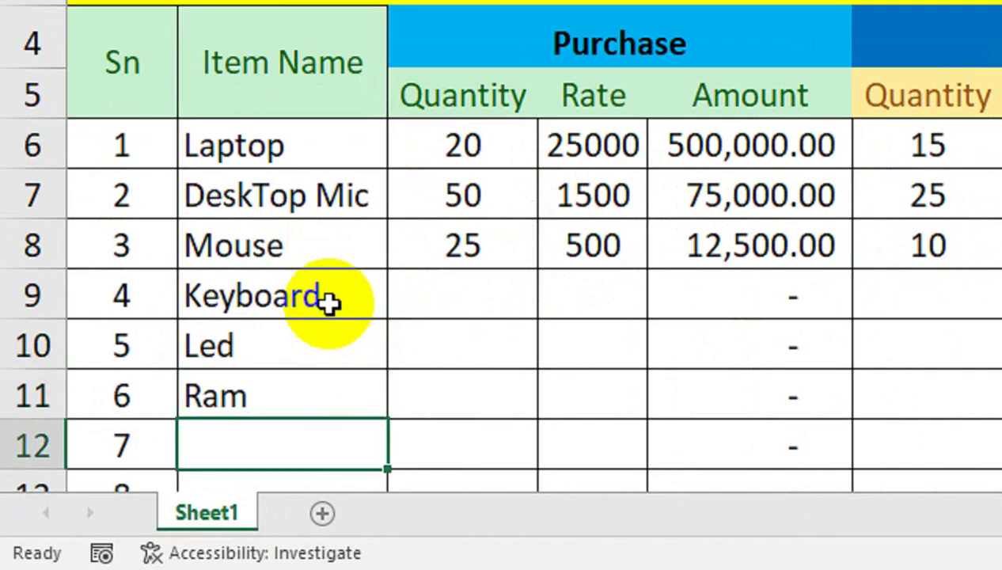
pyautogui.write('Hard driv')
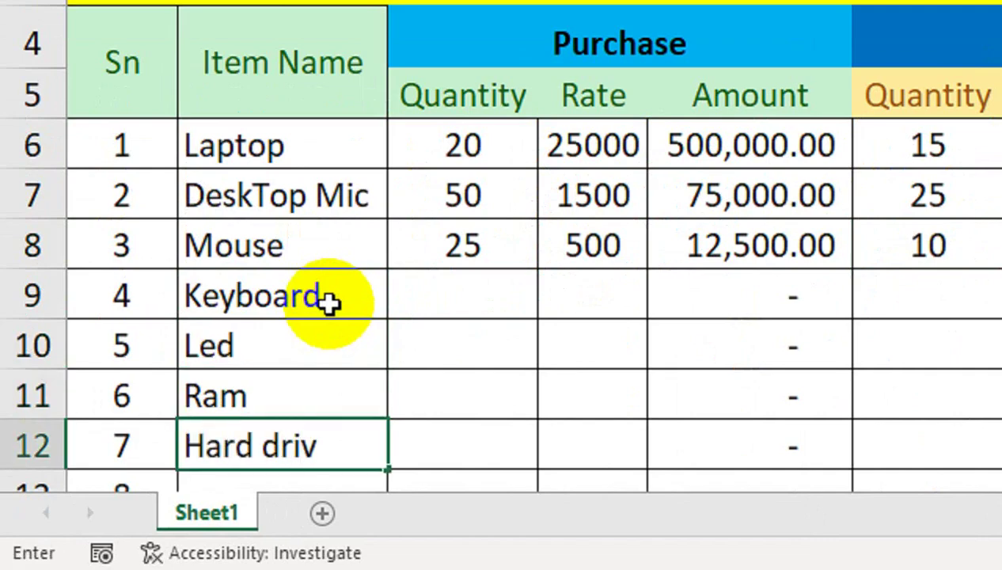
pyautogui.write('e')
pyautogui.press('Return')
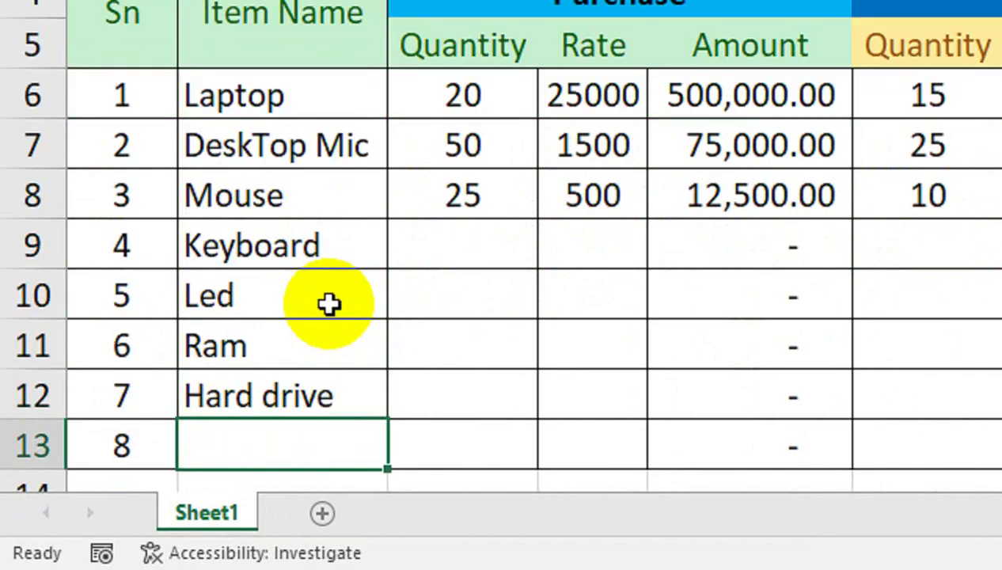
pyautogui.write('He')
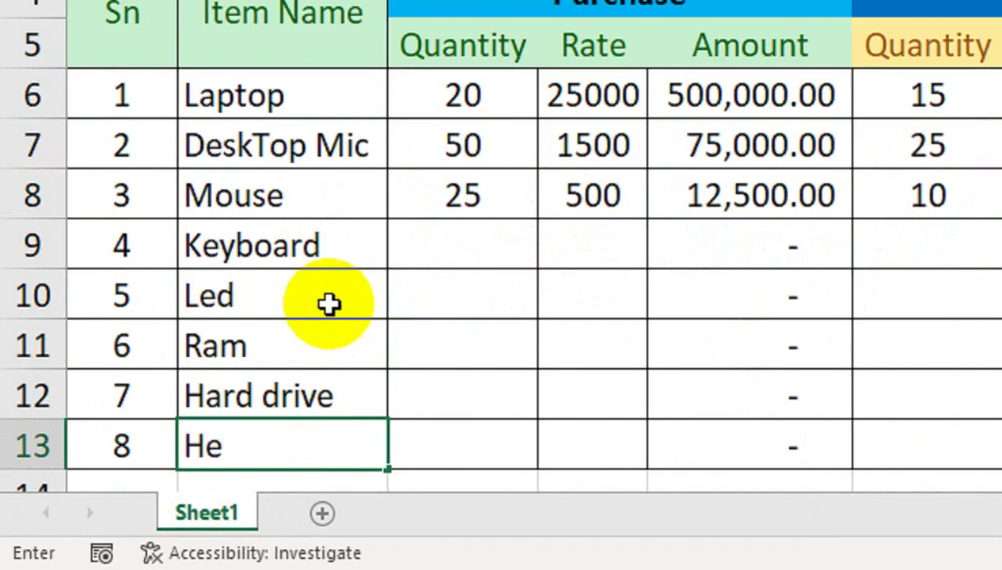
pyautogui.write('ad Phone')
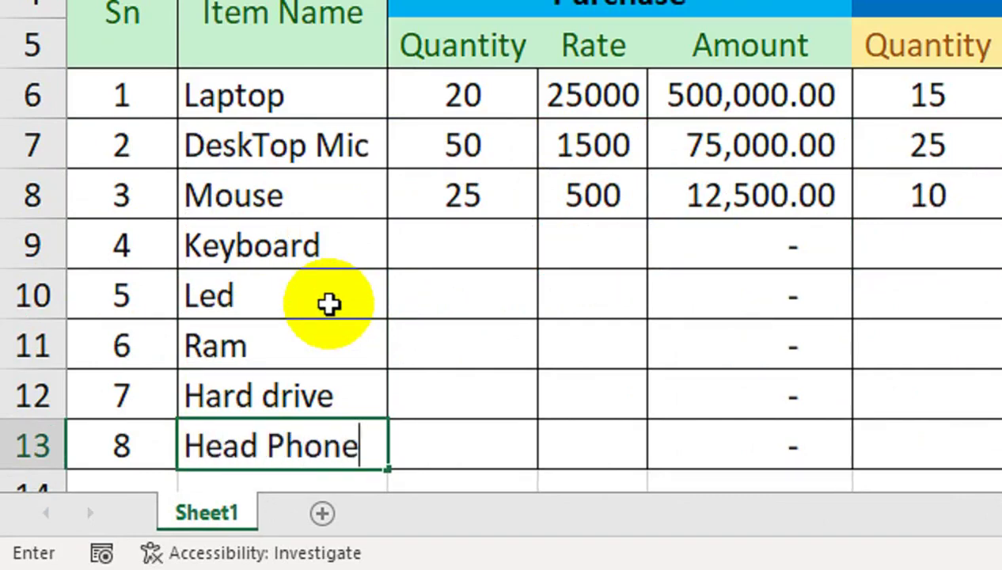
pyautogui.press('Tab')
# Enter purchase quantities 20, 25, 20, 40, 20 for Keyboard through Head Phone.
pyautogui.click(503, 239)
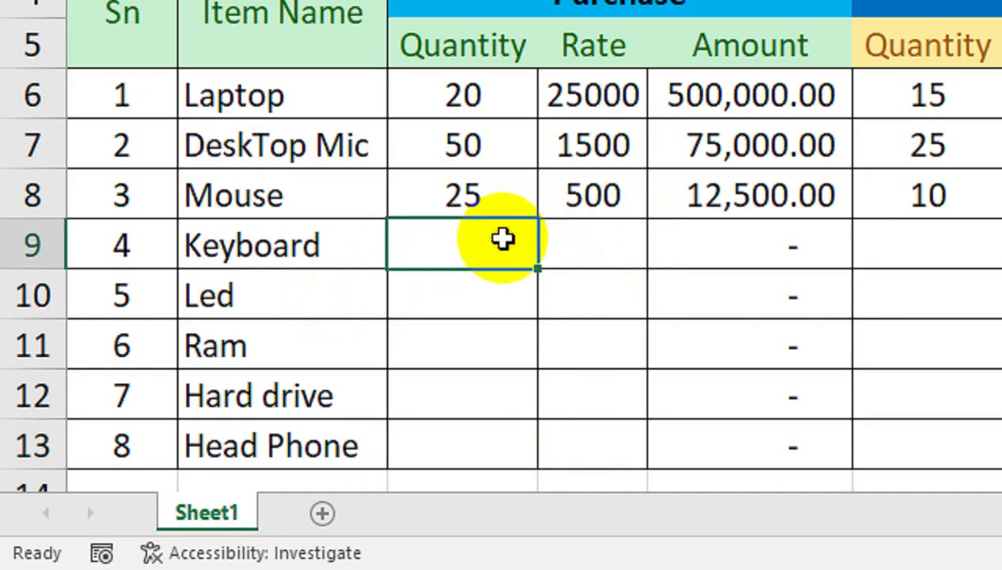
pyautogui.write('20')
pyautogui.press('Return')
pyautogui.write('25')
pyautogui.press('Return')
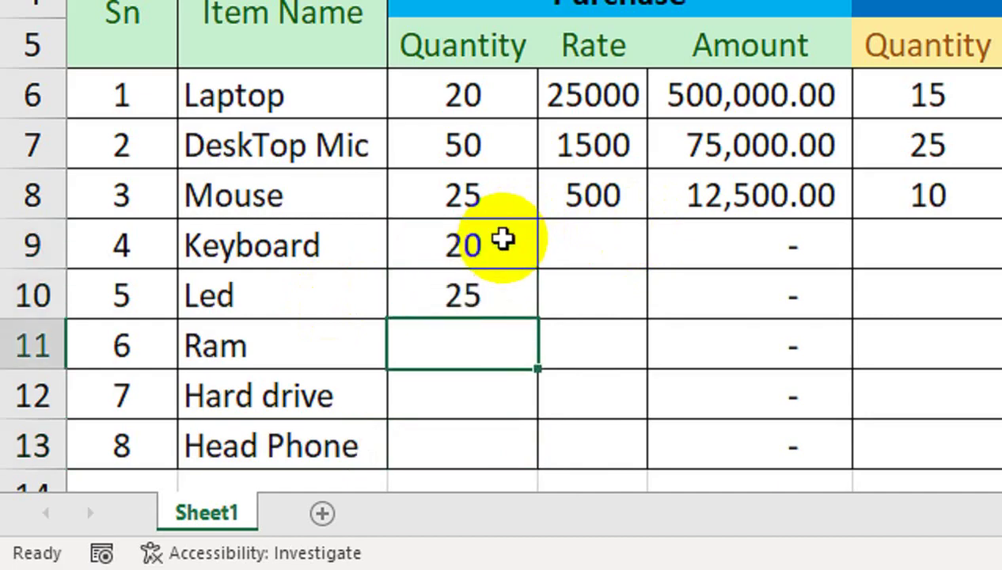
pyautogui.write('20')
pyautogui.press('Return')
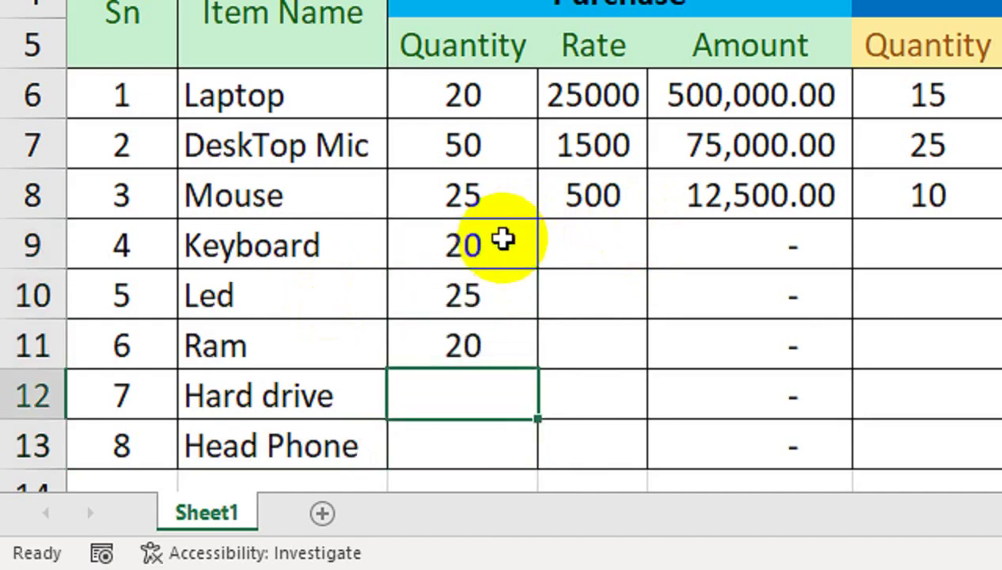
pyautogui.write('40')
pyautogui.press('Return')
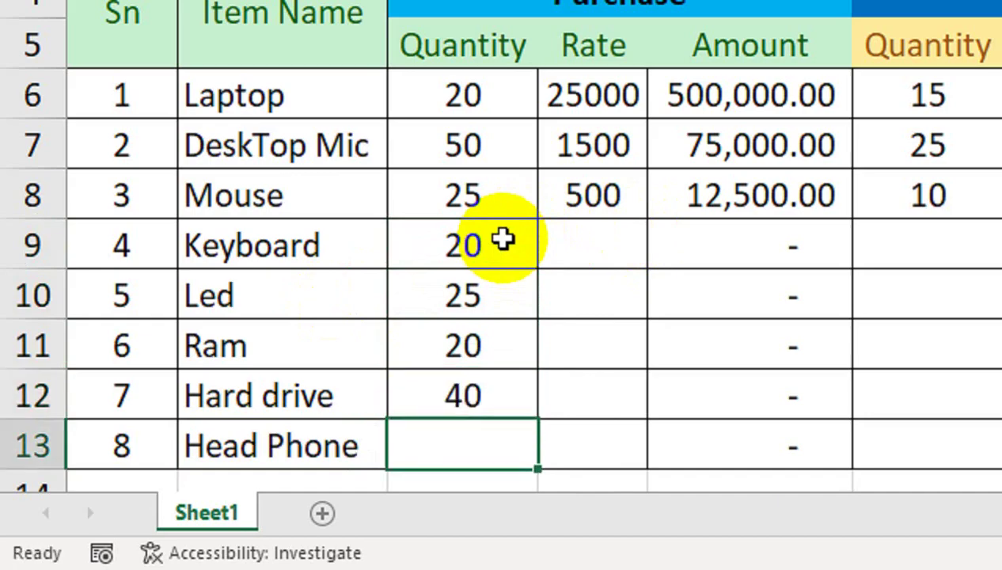
pyautogui.write('20')
pyautogui.press('Tab')
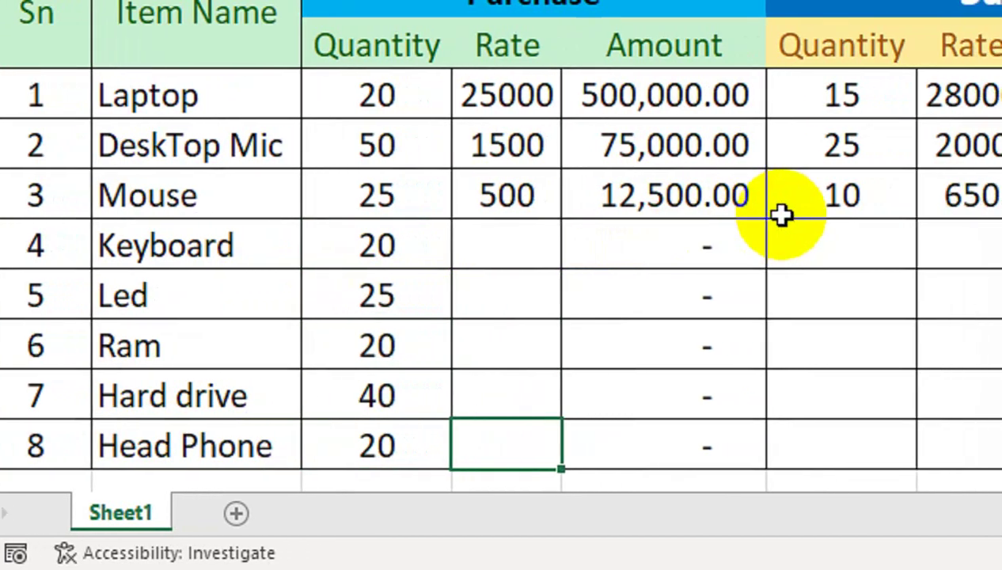
pyautogui.click(748, 248)
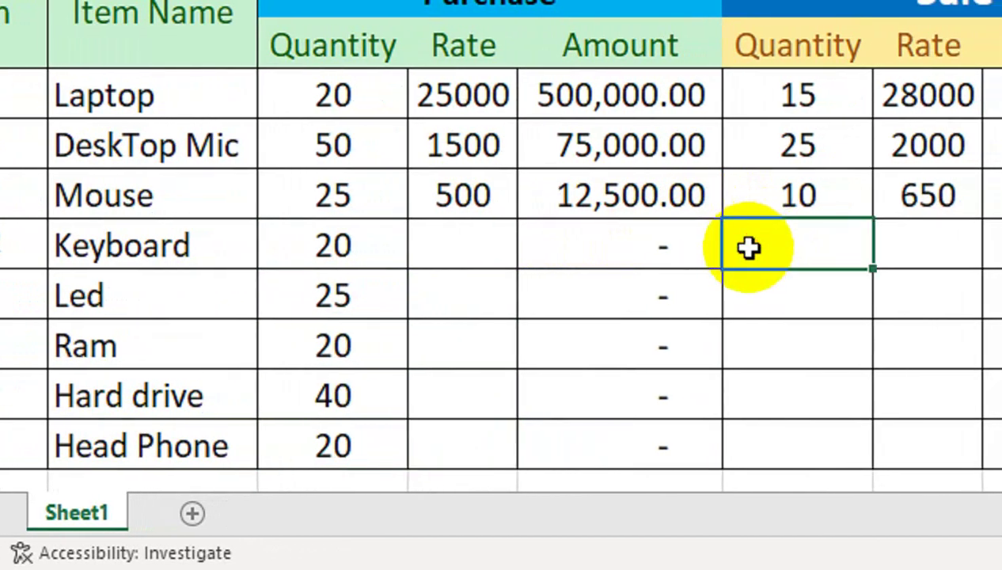
# Fill the Purchase Rate column with 600, 3500, 1500, 1200 and 1250 for Keyboard through Head Phone.
pyautogui.click(463, 248)
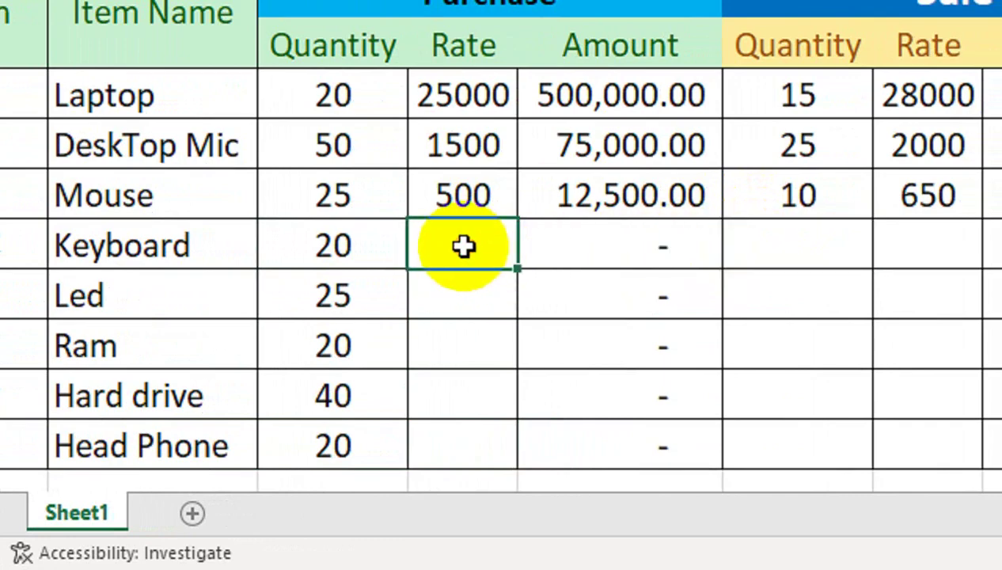
pyautogui.write('600')
pyautogui.press('Return')
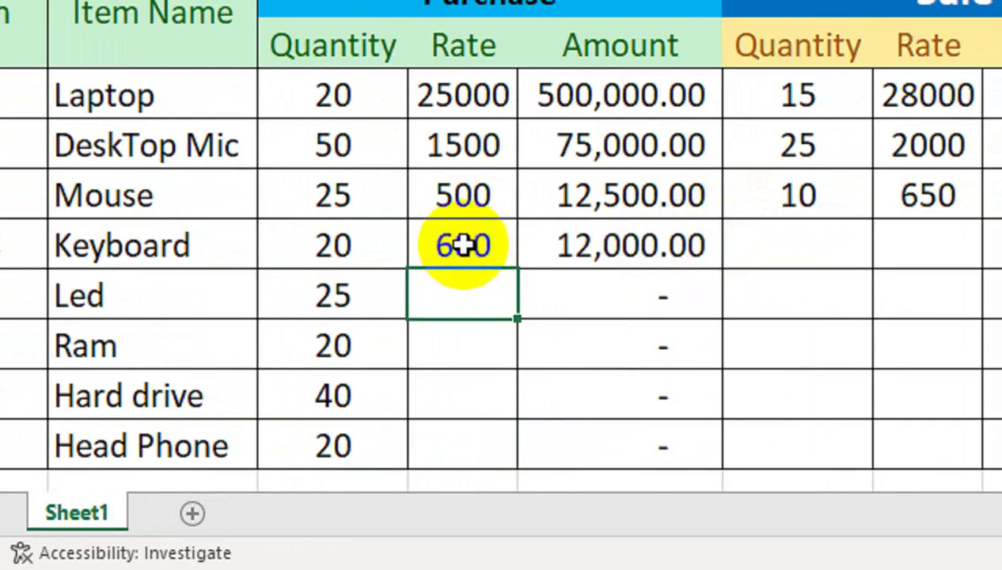
pyautogui.write('3500')
pyautogui.press('Return')
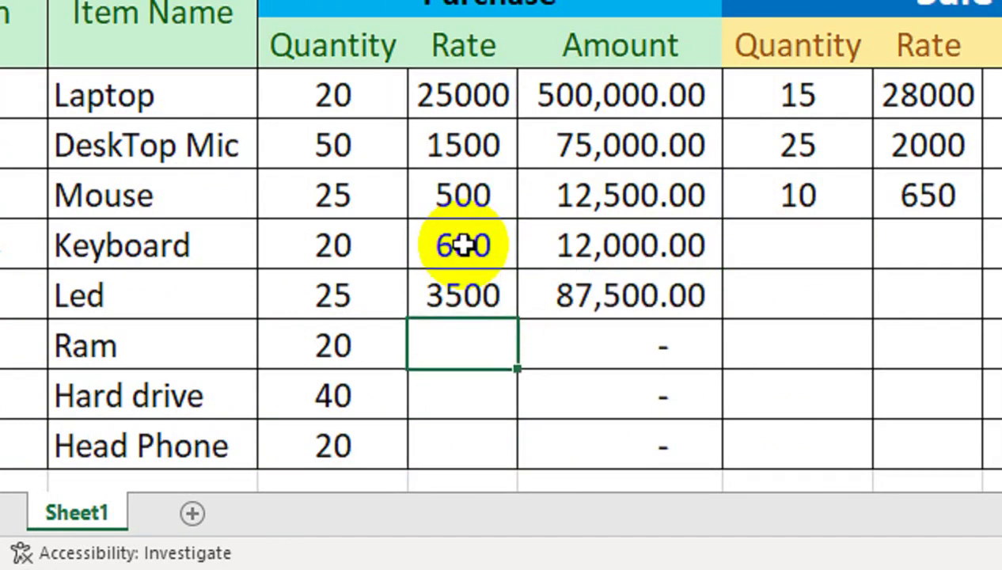
pyautogui.write('1500')
pyautogui.press('Return')
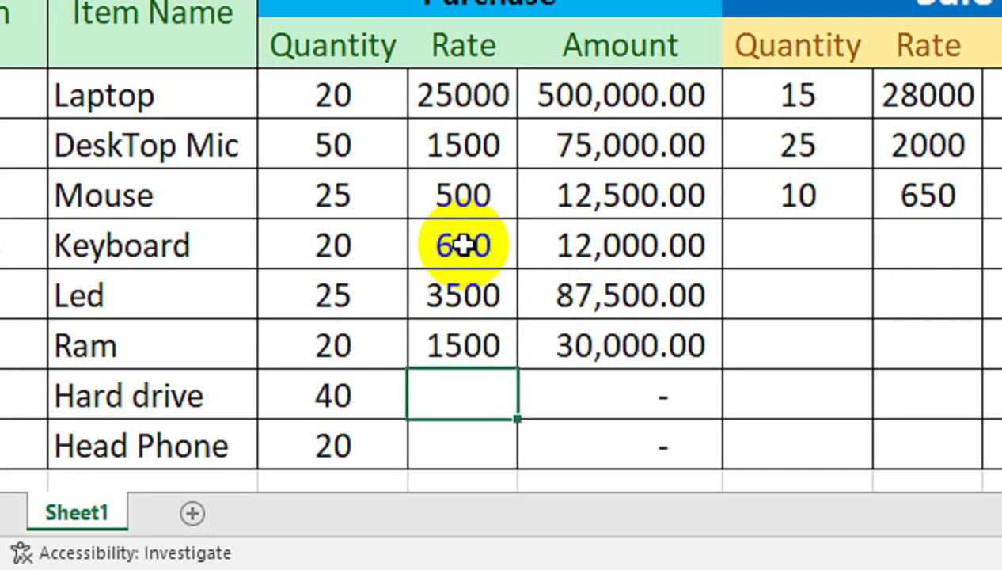
pyautogui.write('1')
pyautogui.write('200')
pyautogui.press('Return')
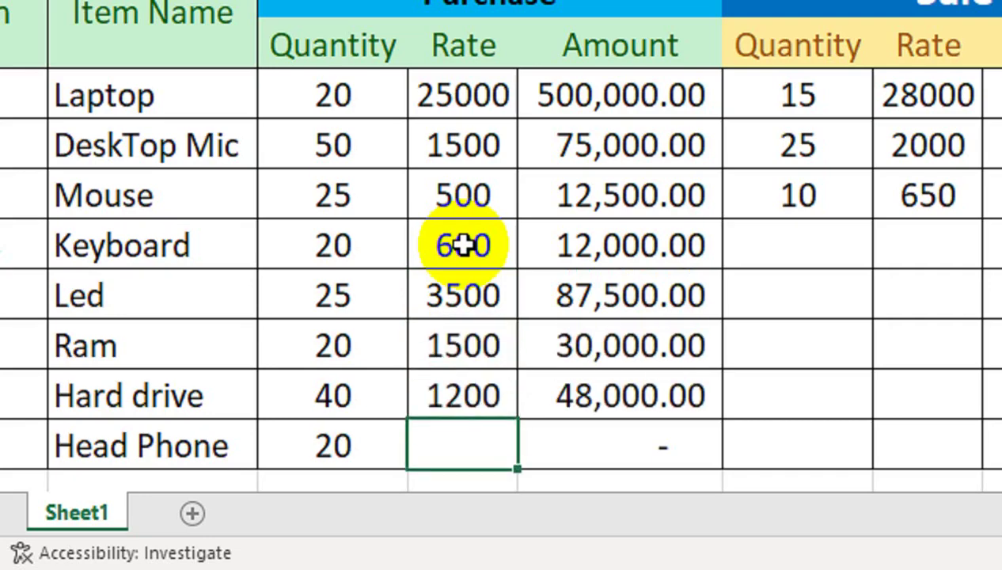
pyautogui.write('1250')
pyautogui.press('Tab')
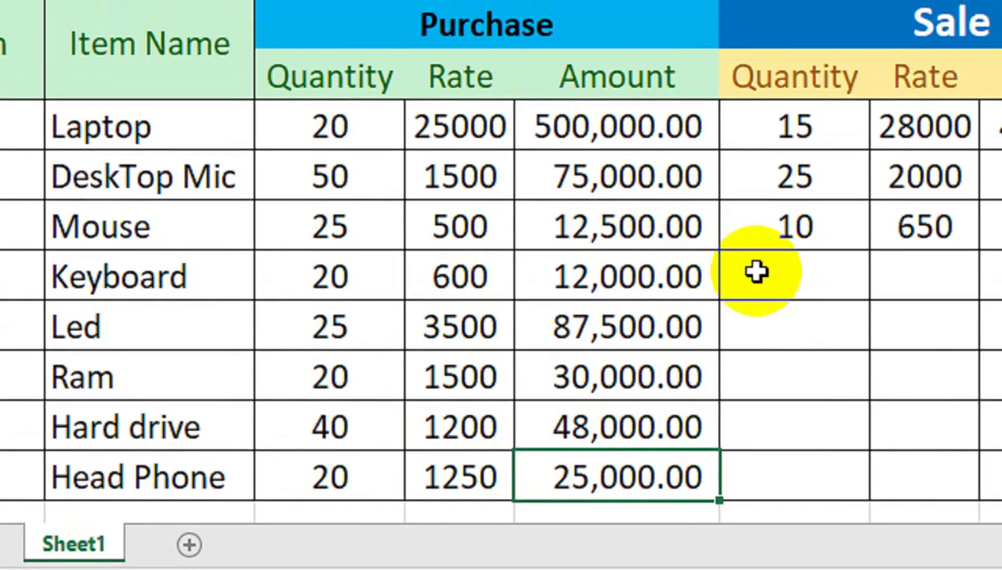
pyautogui.click(753, 279)
# Record sales for Keyboard (5 at 800) and Led (5 at 4000).
pyautogui.write('5')
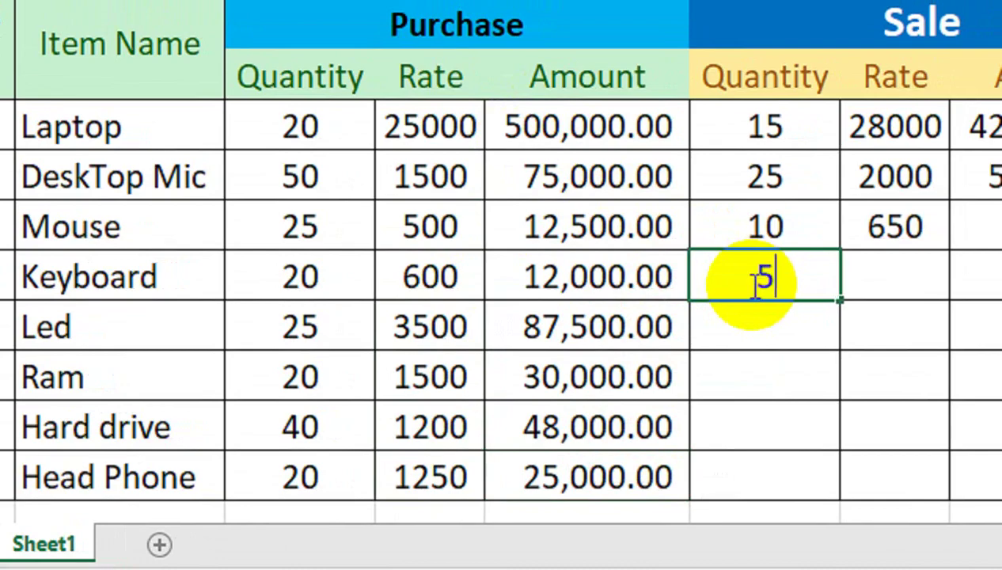
pyautogui.press('Return')
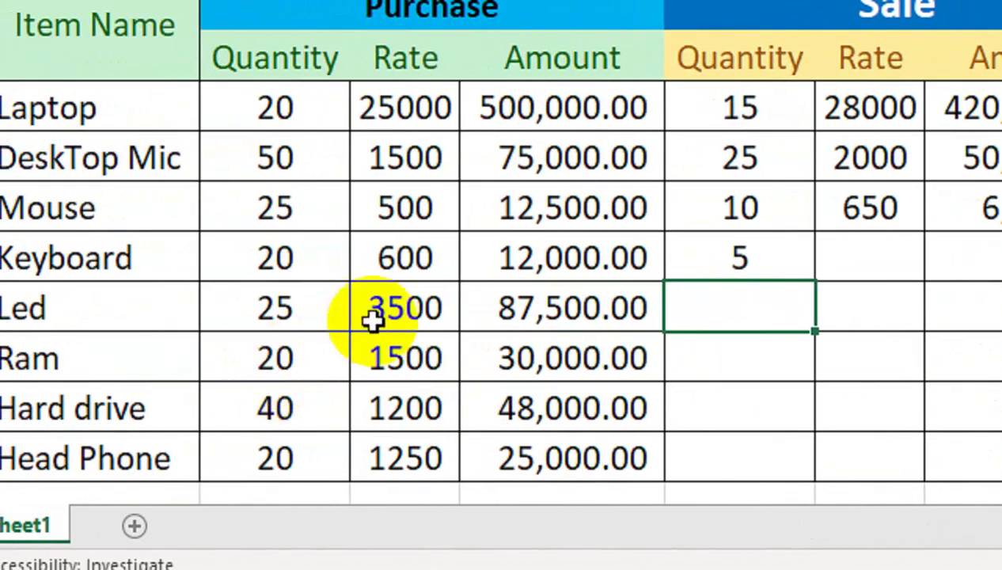
pyautogui.click(750, 269)
pyautogui.write('800')
pyautogui.press('Return')
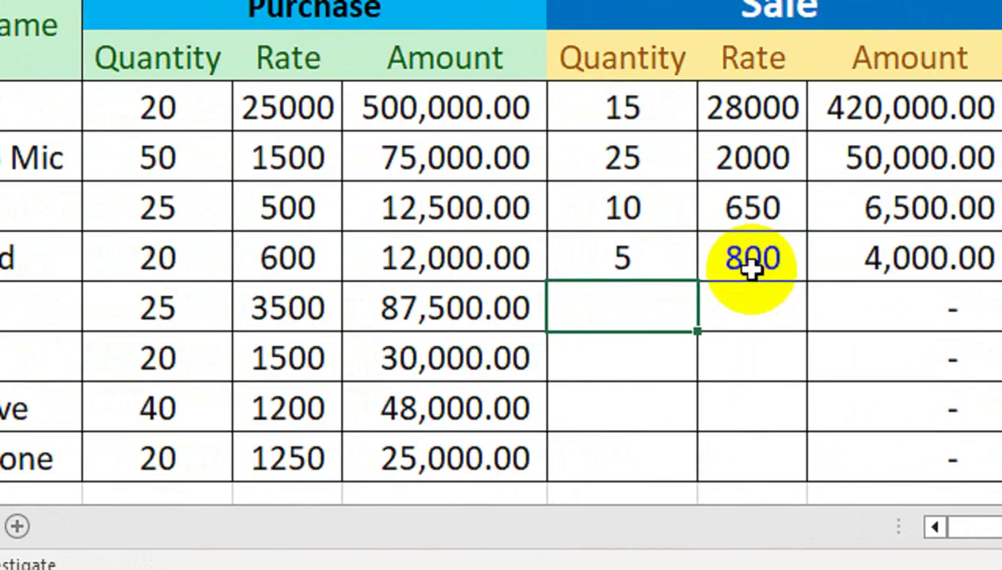
pyautogui.write('5')
pyautogui.press('Tab')
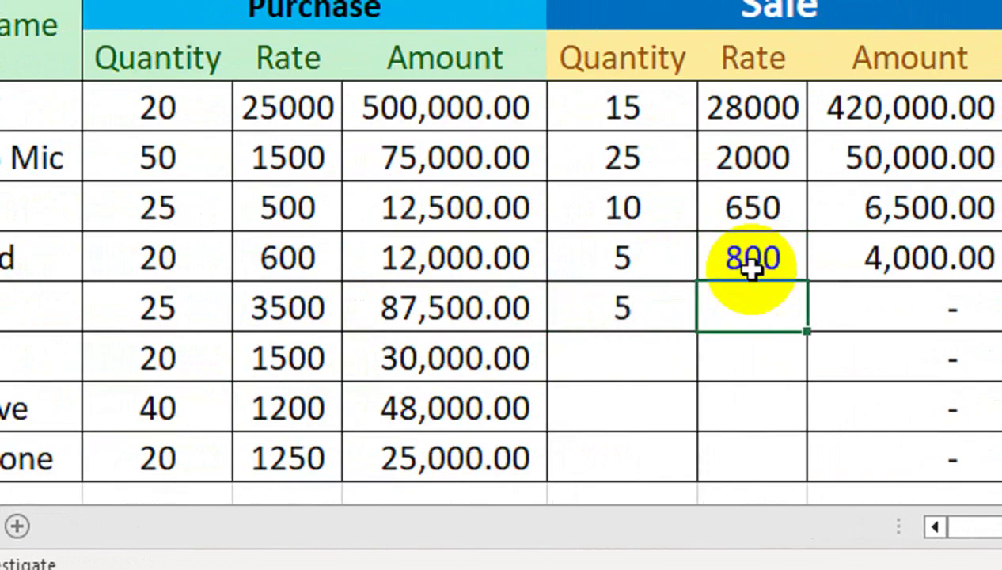
pyautogui.write('4000')
pyautogui.press('Return')
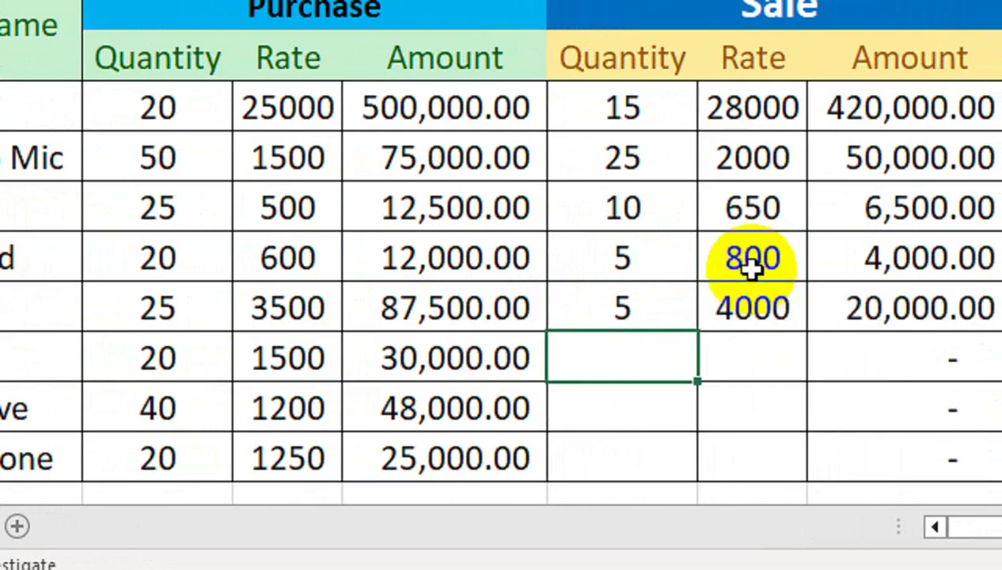
# Record sales for Ram (15 at 1850), Hard drive (10 at 1500) and Head Phone (3 at 1500).
pyautogui.write('15')
pyautogui.press('Tab')
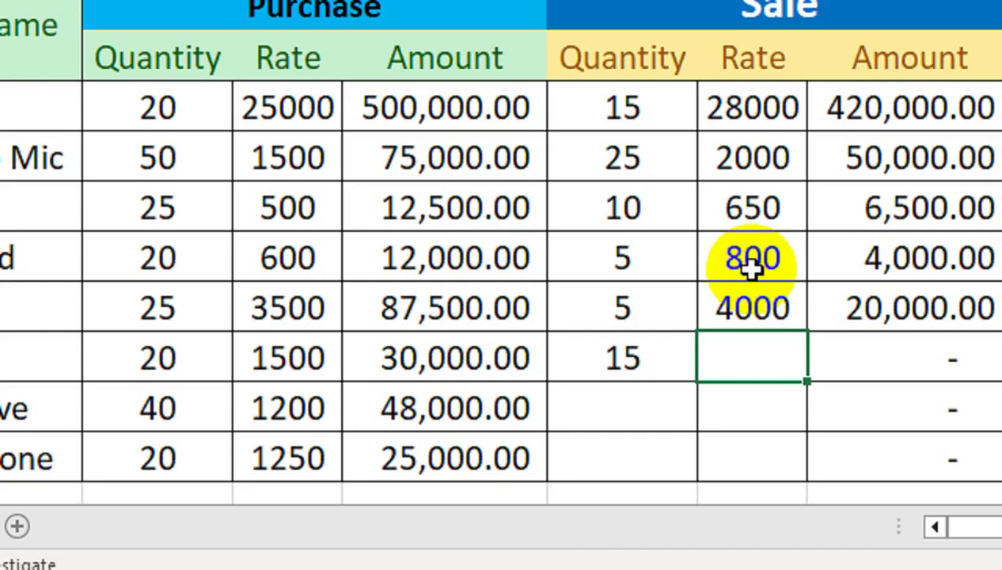
pyautogui.write('1850')
pyautogui.press('Return')
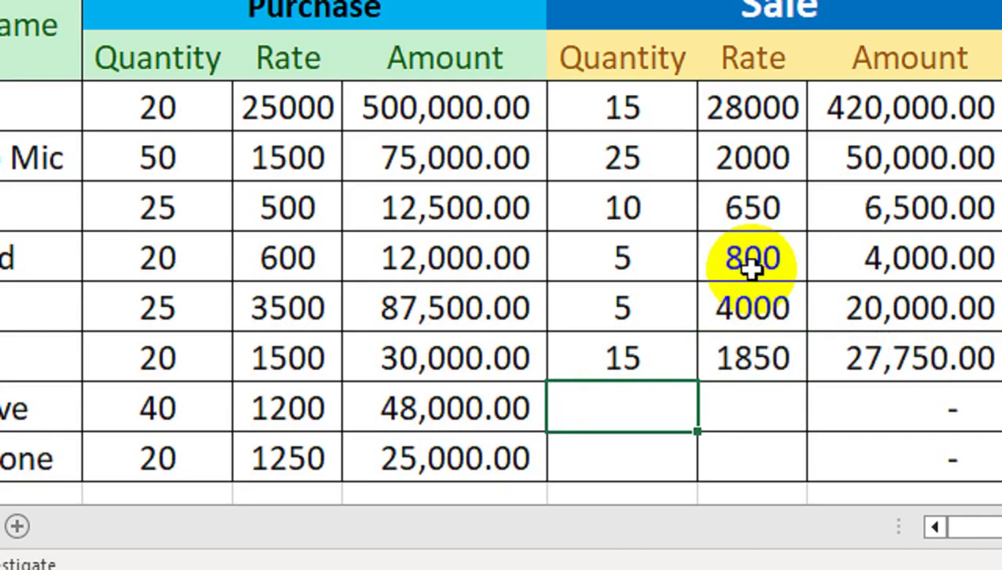
pyautogui.write('10')
pyautogui.press('Tab')
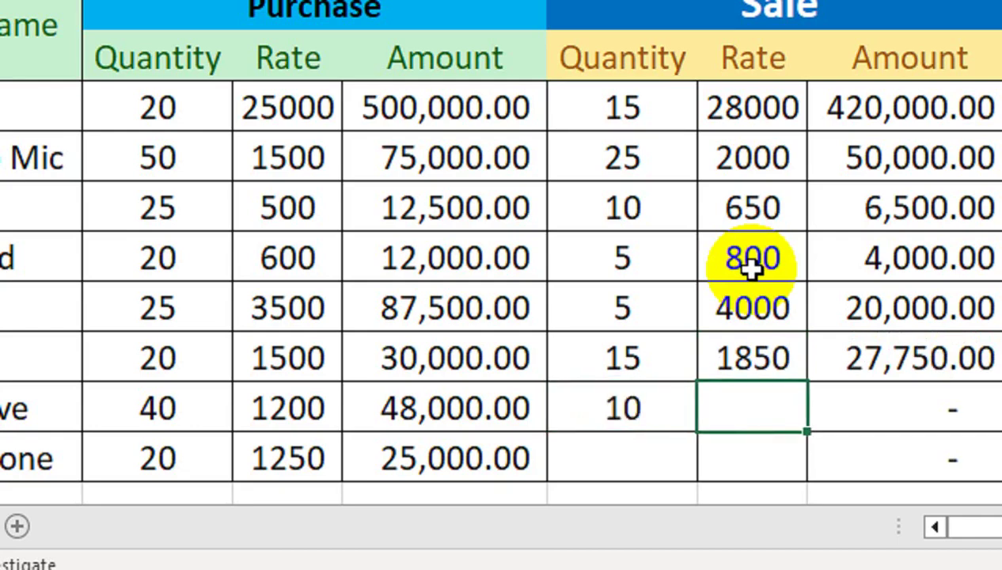
pyautogui.write('1500')
pyautogui.press('Return')
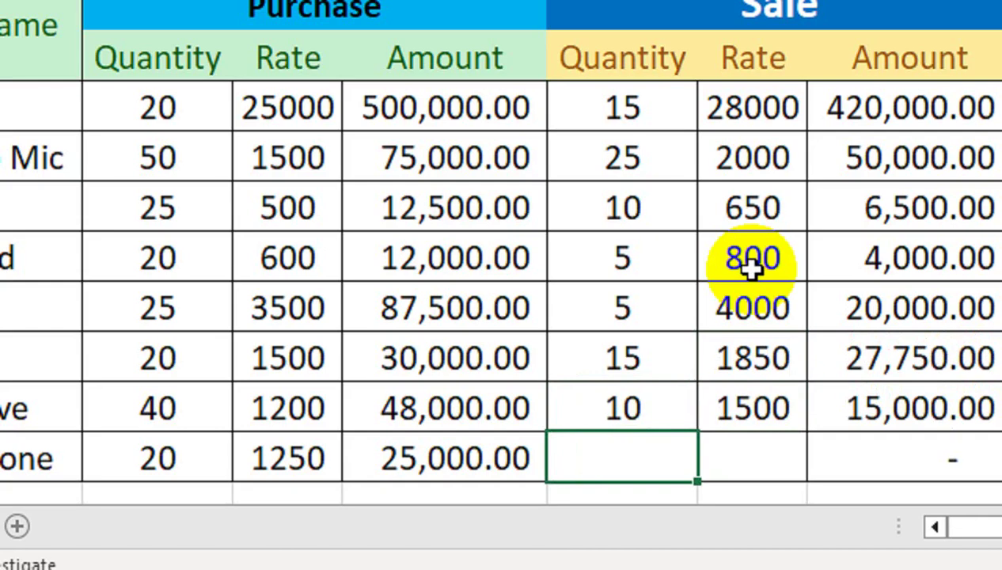
pyautogui.write('3')
pyautogui.press('Tab')
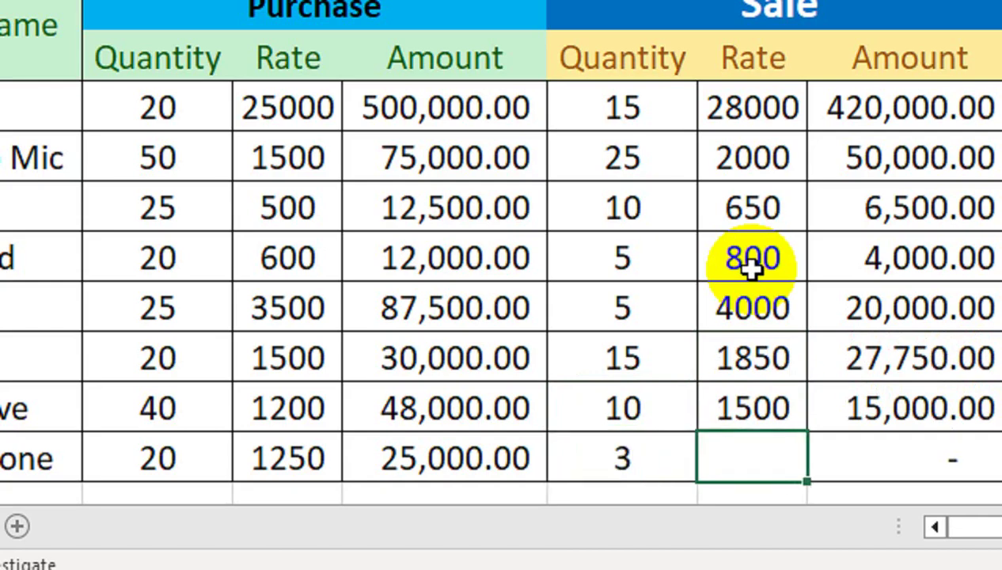
pyautogui.write('1500')
pyautogui.press('Tab')
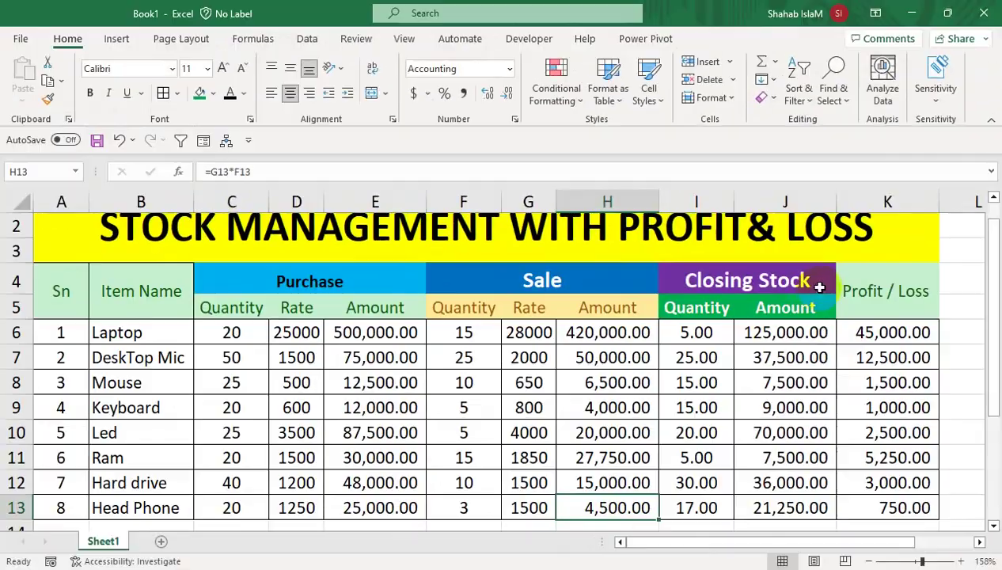
# Create a copy of the stock sheet with Move or Copy.
pyautogui.moveTo(964, 273); pyautogui.dragTo(958, 229)
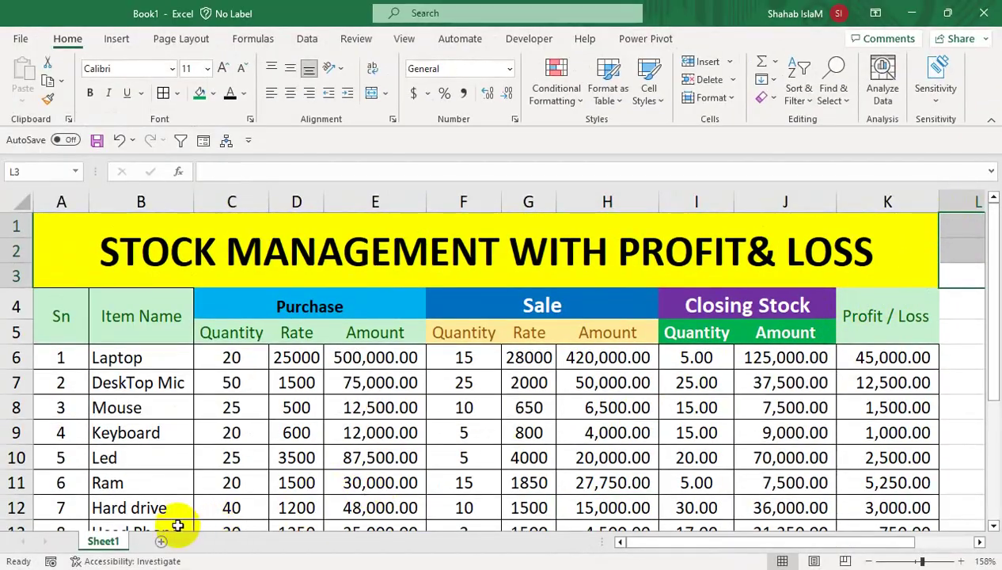
pyautogui.rightClick(101, 543)
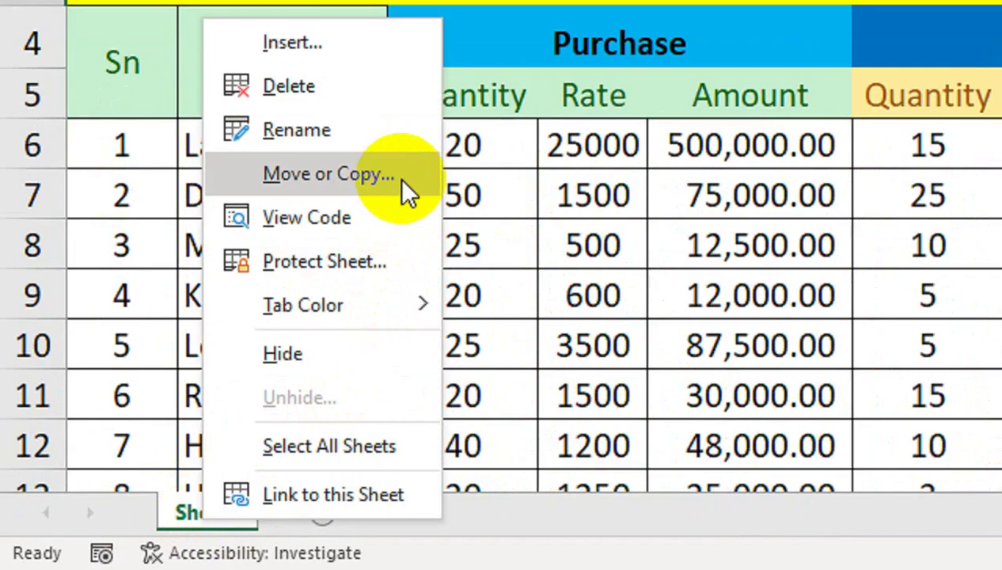
pyautogui.click(407, 190)
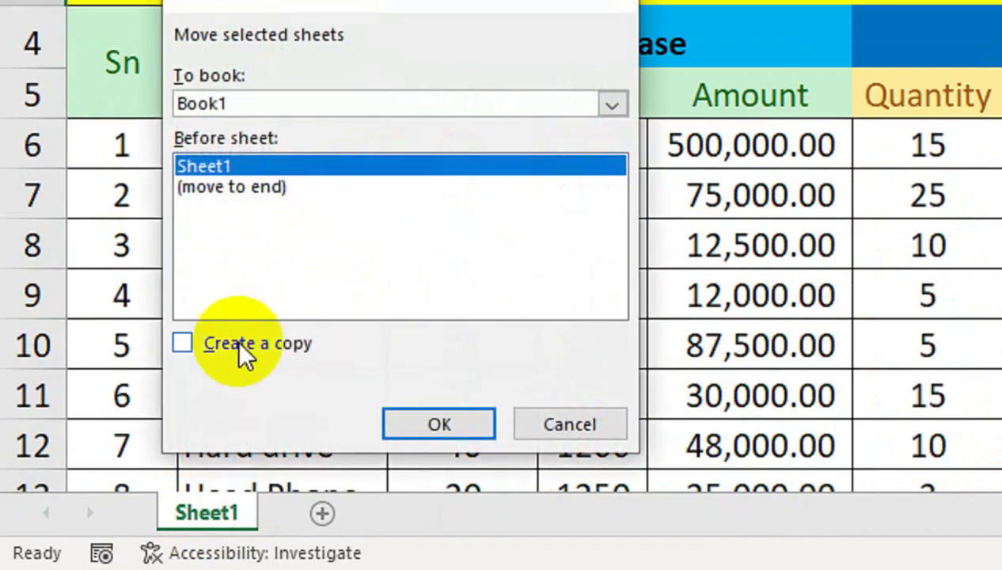
pyautogui.click(293, 343)
pyautogui.click(405, 427)
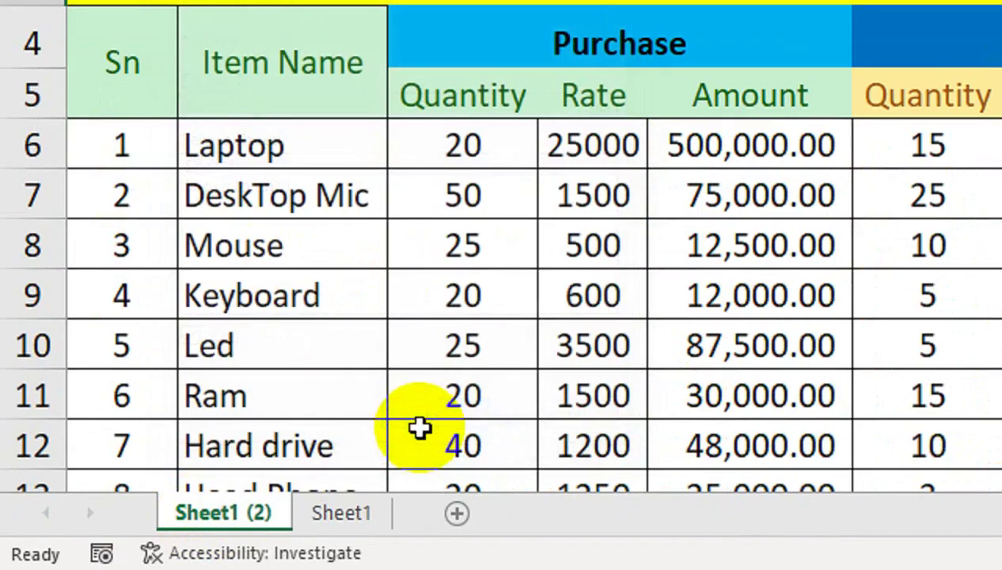
# Rename the original sheet to 1-SEP-23.
pyautogui.doubleClick(332, 512)
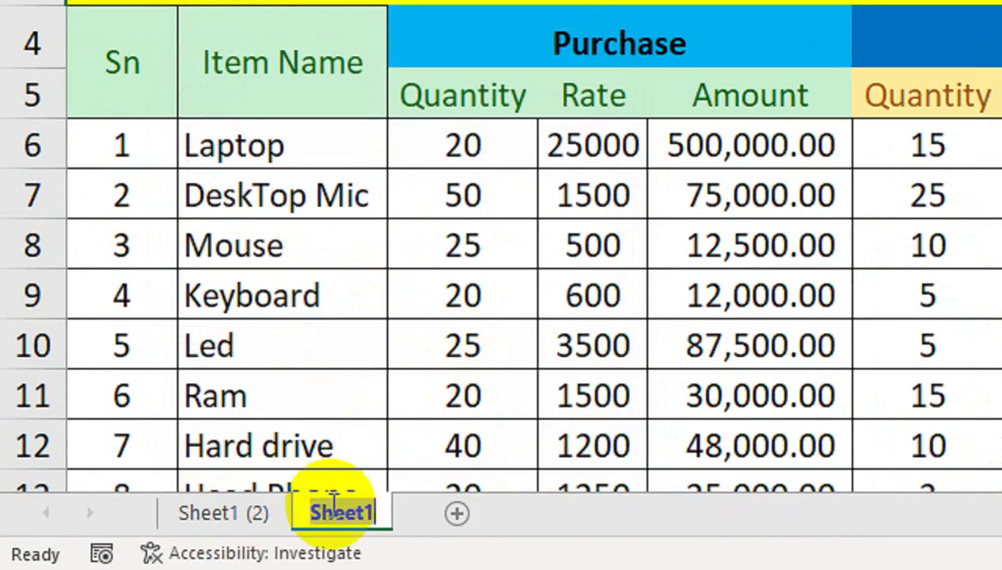
pyautogui.write('1-sdep')
pyautogui.press('BackSpace')
pyautogui.press('BackSpace')
pyautogui.press('BackSpace')
pyautogui.press('BackSpace')
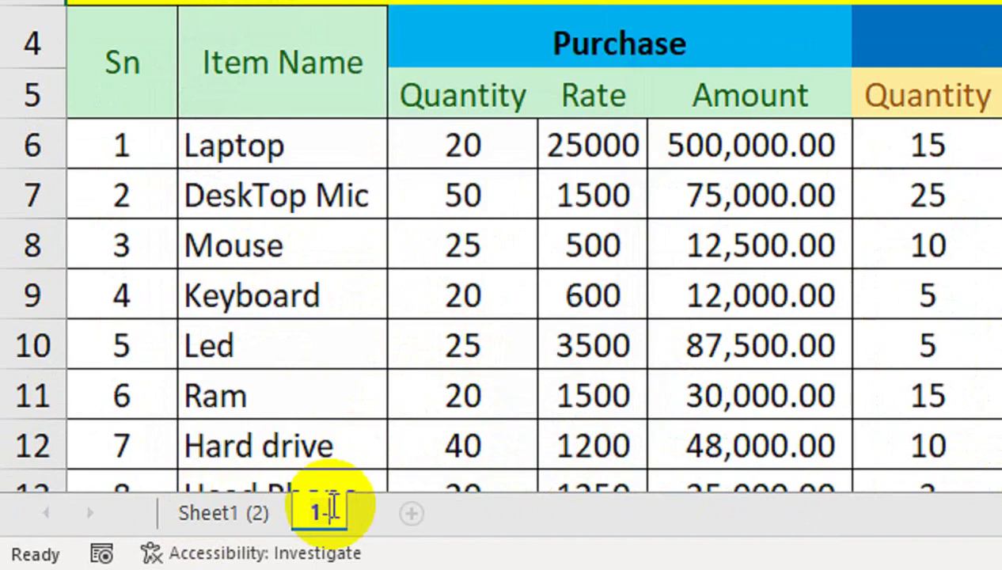
pyautogui.write('SEP-23')
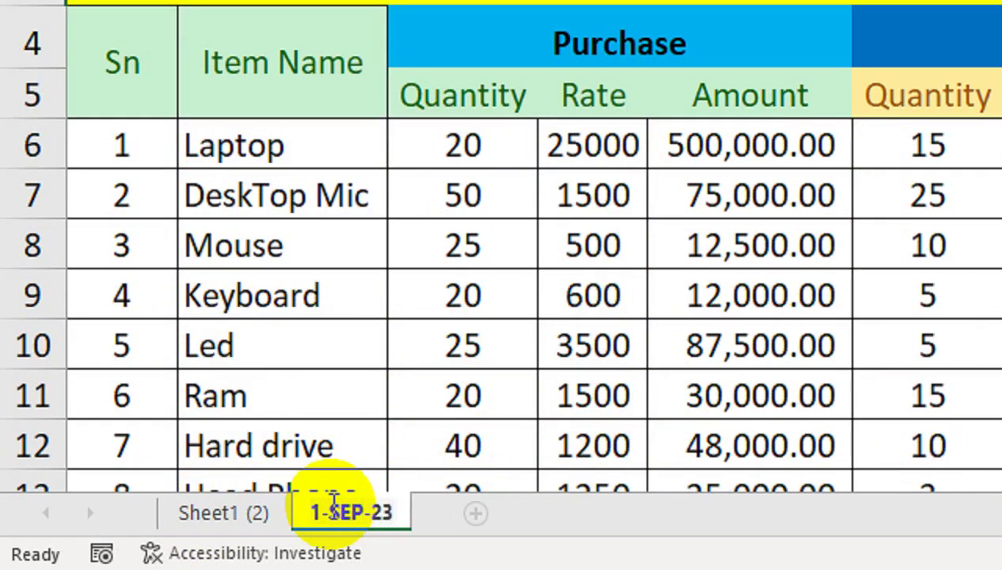
pyautogui.click(368, 458)
# Name the copied sheet 2-SEP-23 and move 1-SEP-23 before it.
pyautogui.click(246, 515)
pyautogui.doubleClick(243, 515)
pyautogui.write('2-SEP-23')
pyautogui.press('Return')
pyautogui.click(258, 477)
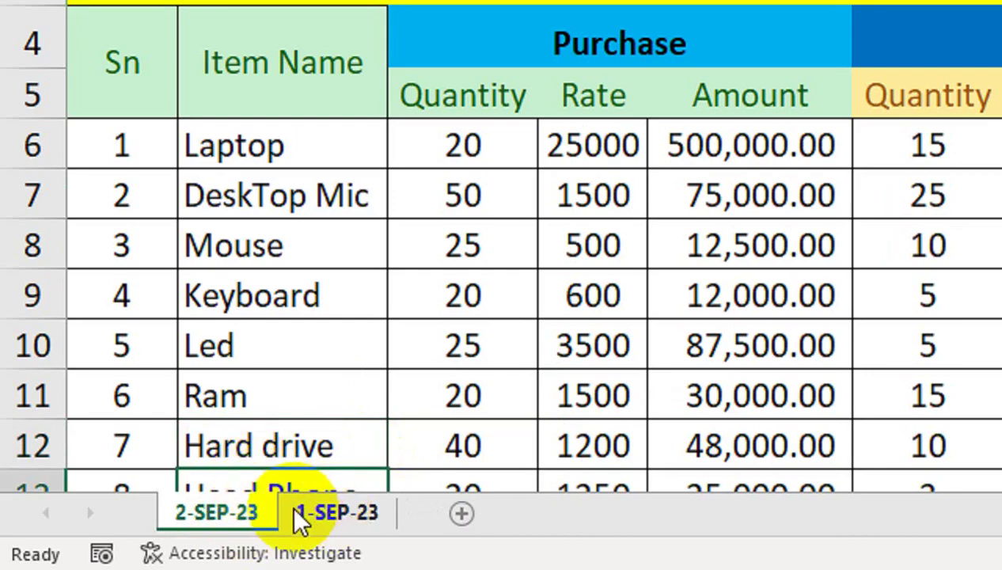
pyautogui.moveTo(299, 524); pyautogui.dragTo(242, 542)
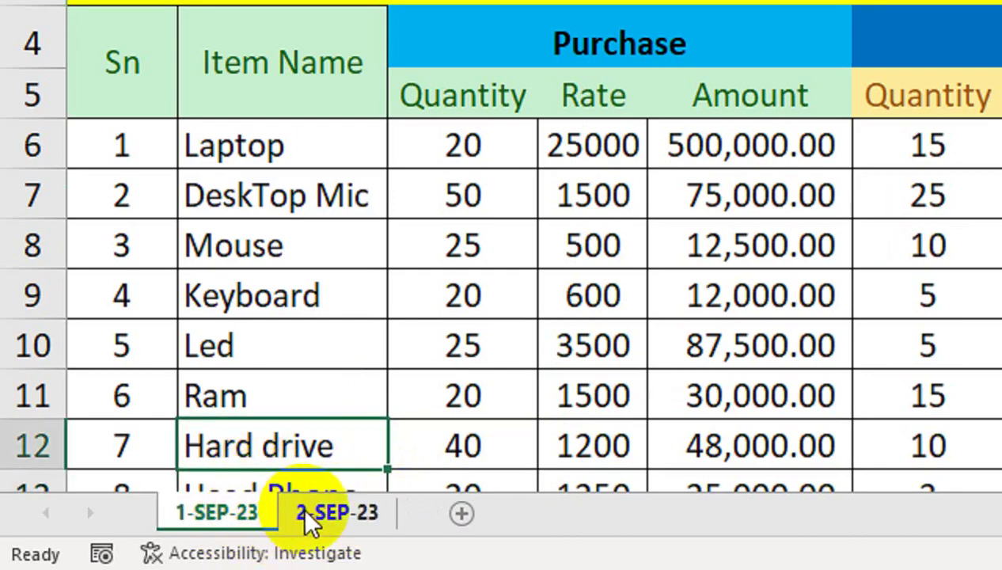
pyautogui.click(304, 511)
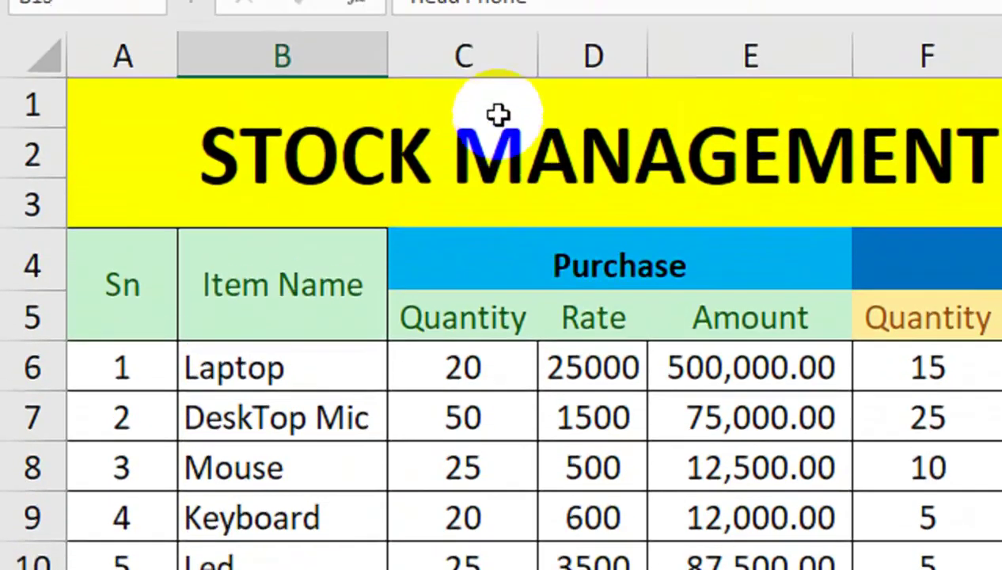
# Insert two blank columns at column C, right after Item Name.
pyautogui.rightClick(467, 55)
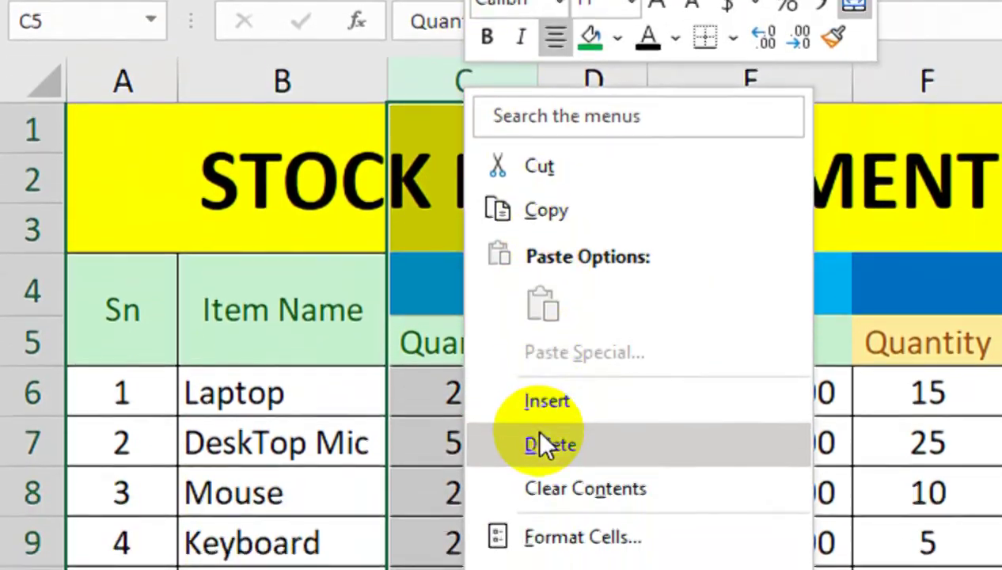
pyautogui.click(545, 396)
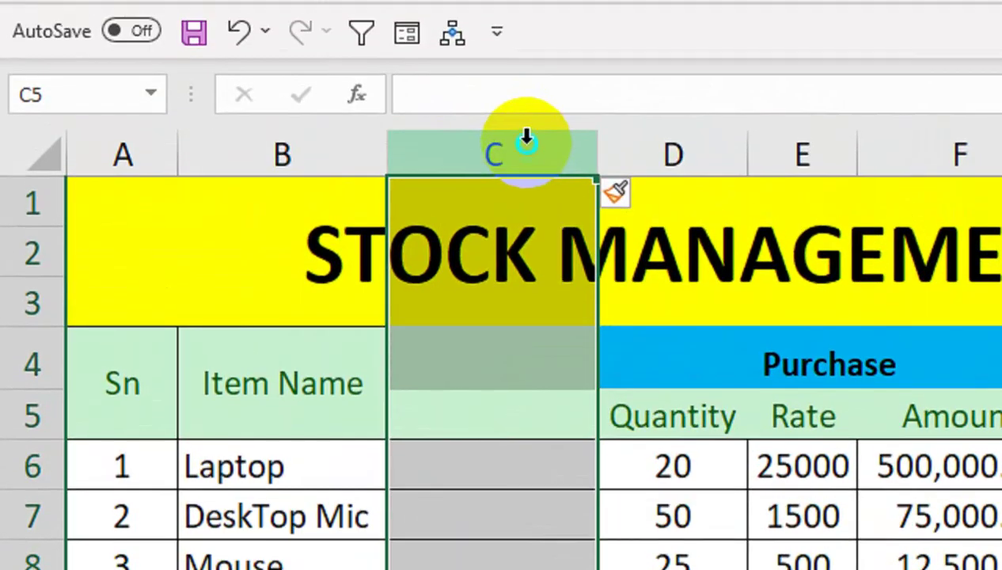
pyautogui.rightClick(526, 79)
pyautogui.click(595, 440)
pyautogui.click(536, 352)
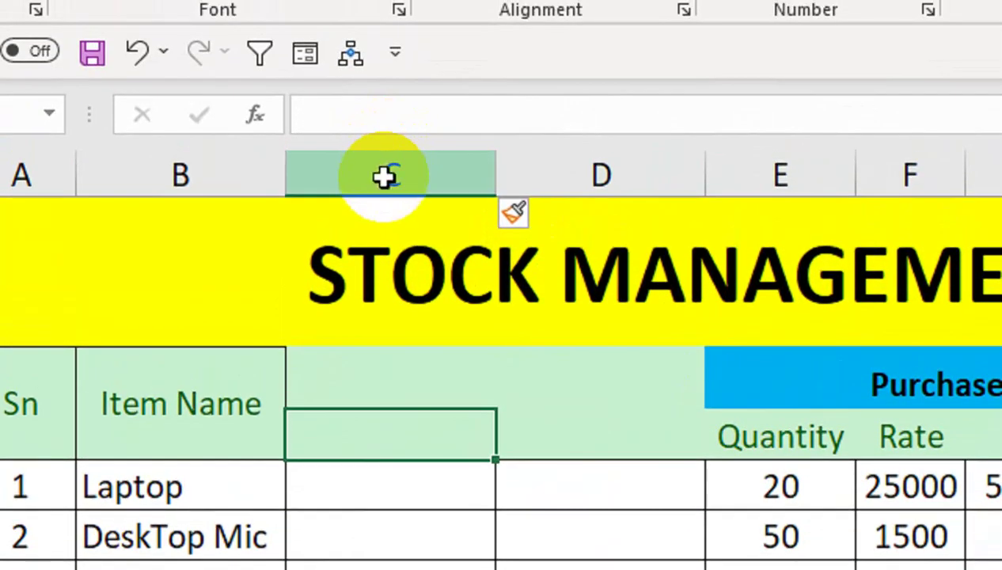
pyautogui.click(391, 110)
# Merge & Center the Purchase heading across the new columns, starting a heading in C5.
pyautogui.click(759, 428)
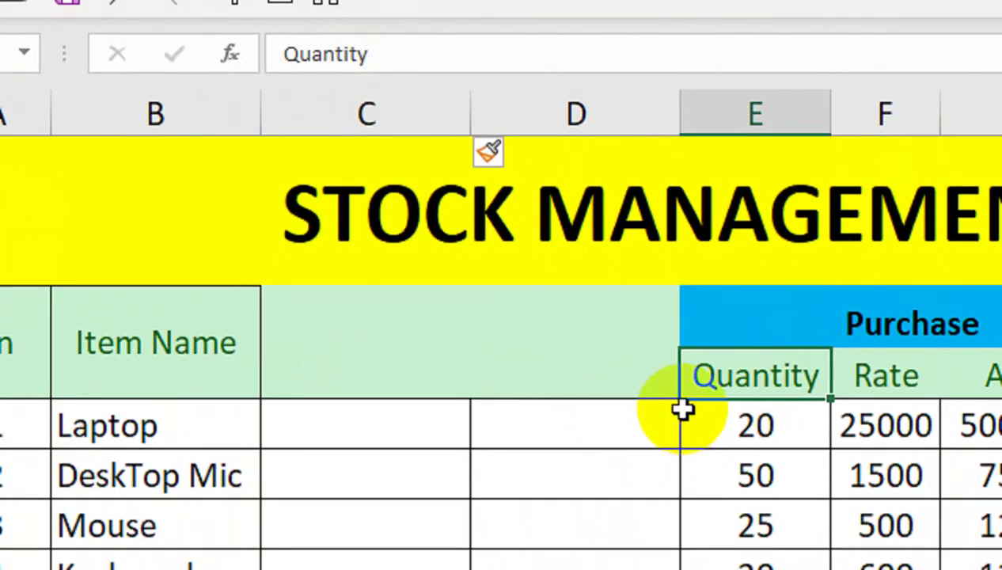
pyautogui.click(538, 369)
pyautogui.moveTo(692, 319); pyautogui.dragTo(440, 313)
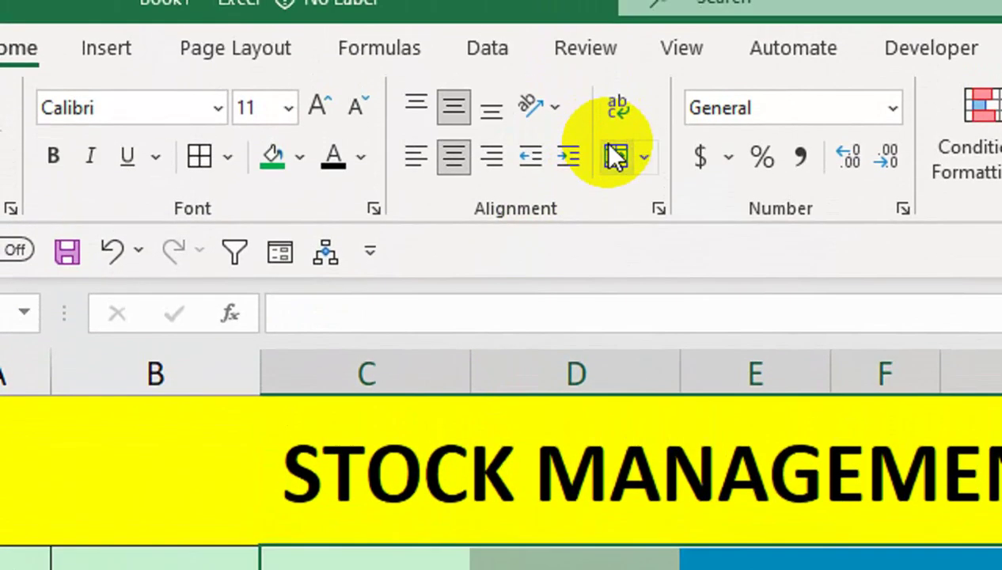
pyautogui.click(617, 156)
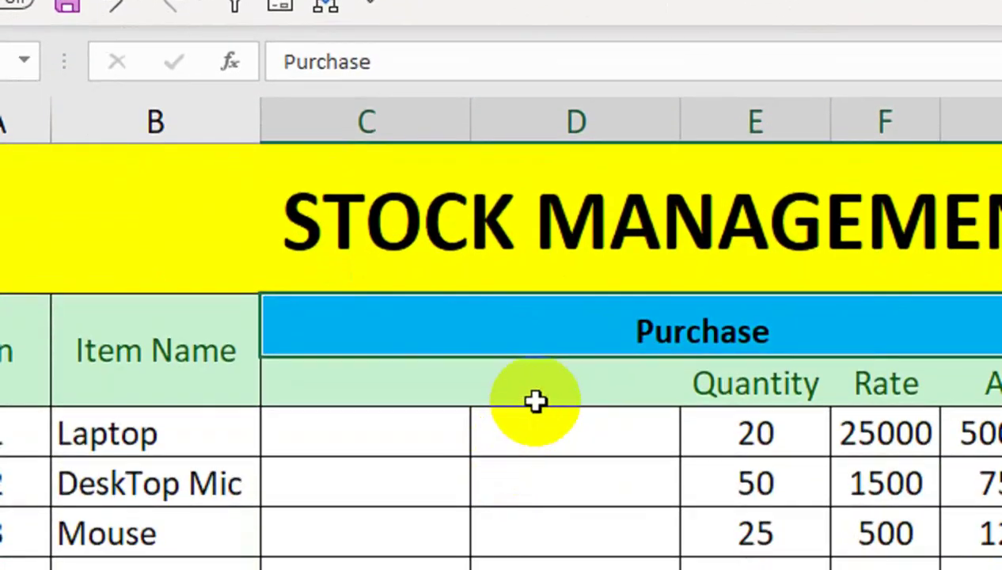
pyautogui.click(536, 396)
pyautogui.click(346, 373)
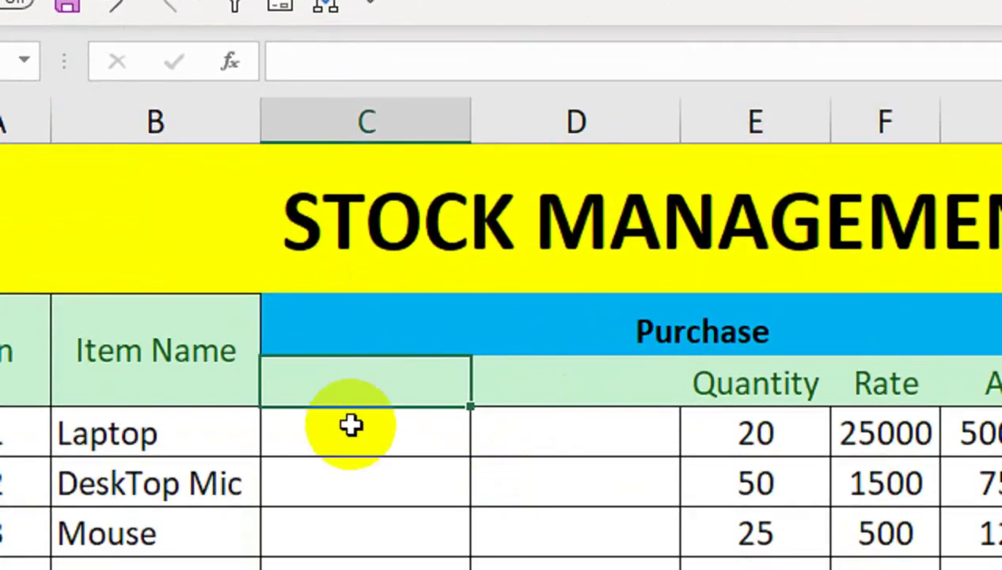
pyautogui.write('RE')
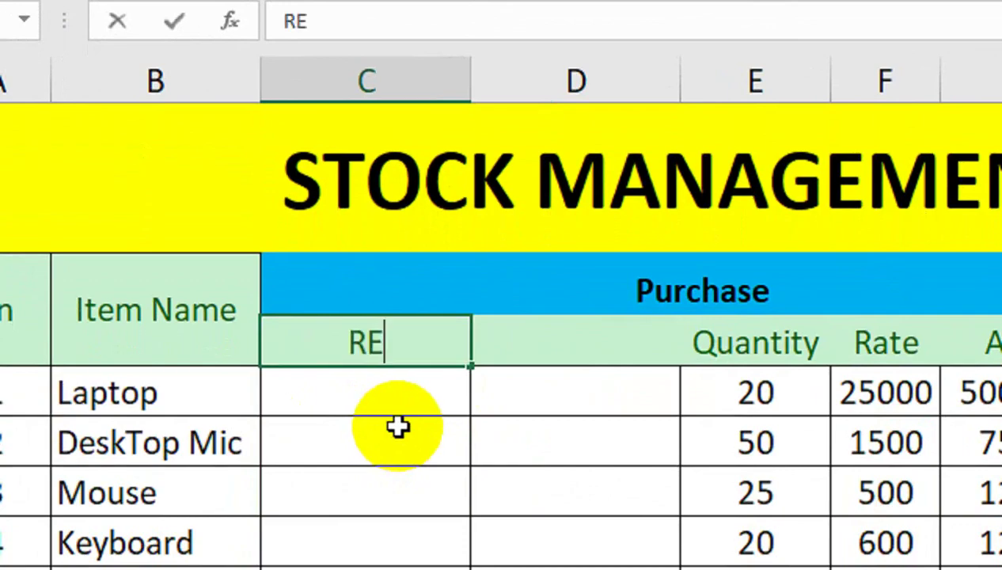
# Enter Opening as the heading in C5.
pyautogui.press('Escape')
pyautogui.write('oPENIN')
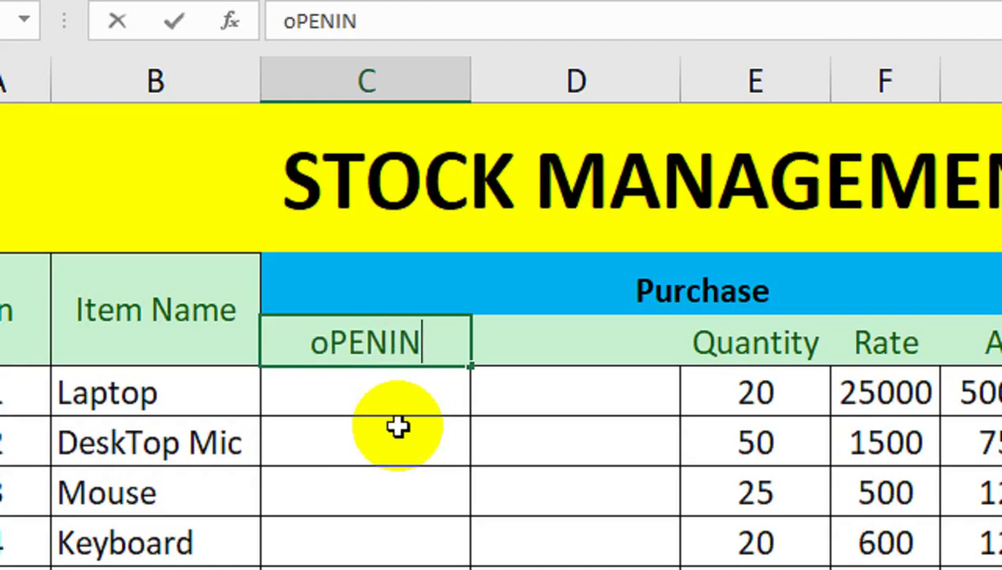
pyautogui.write('G')
pyautogui.hotkey('ctrl', 'Return')
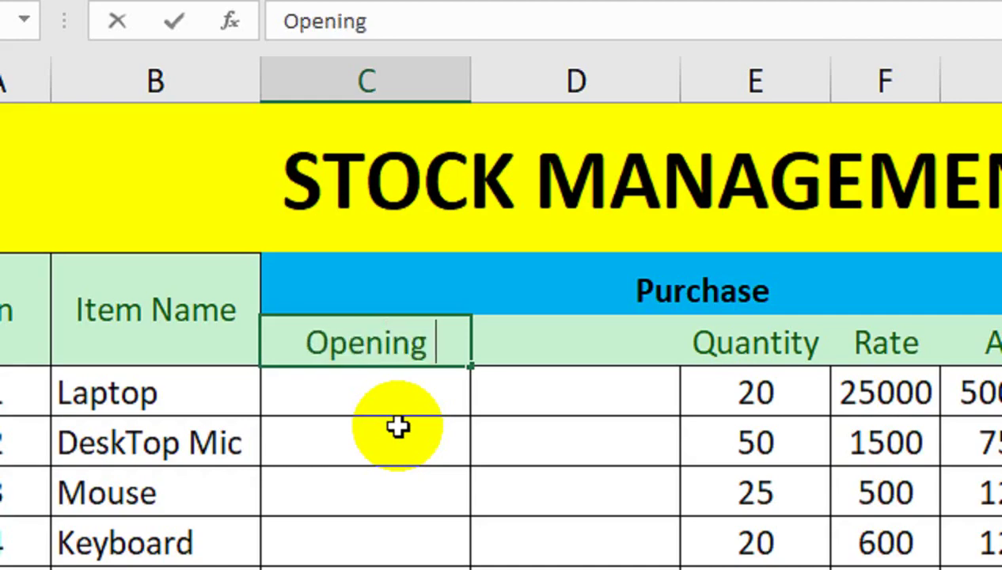
pyautogui.click(398, 427)
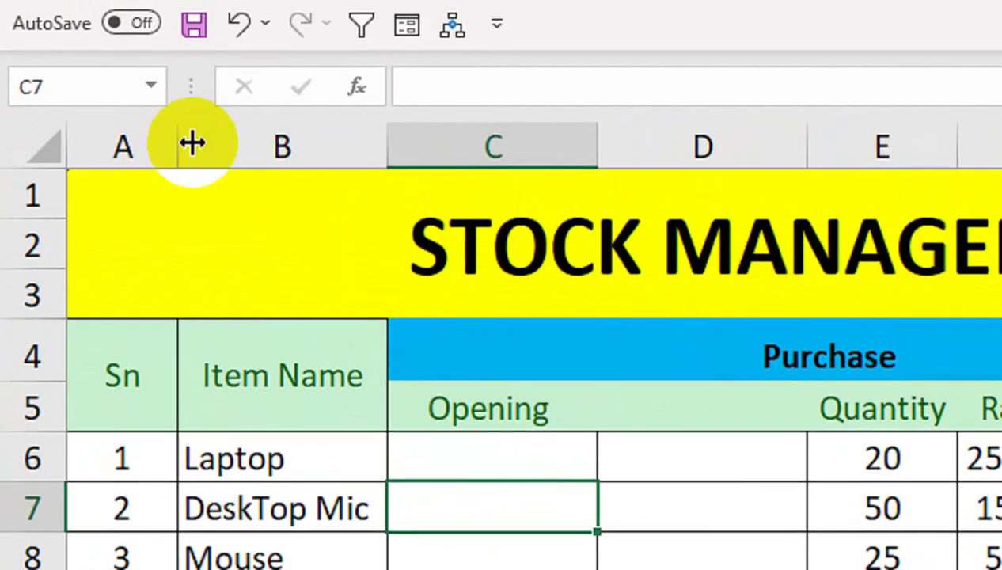
# Make columns A and D narrower.
pyautogui.moveTo(179, 151); pyautogui.dragTo(149, 152)
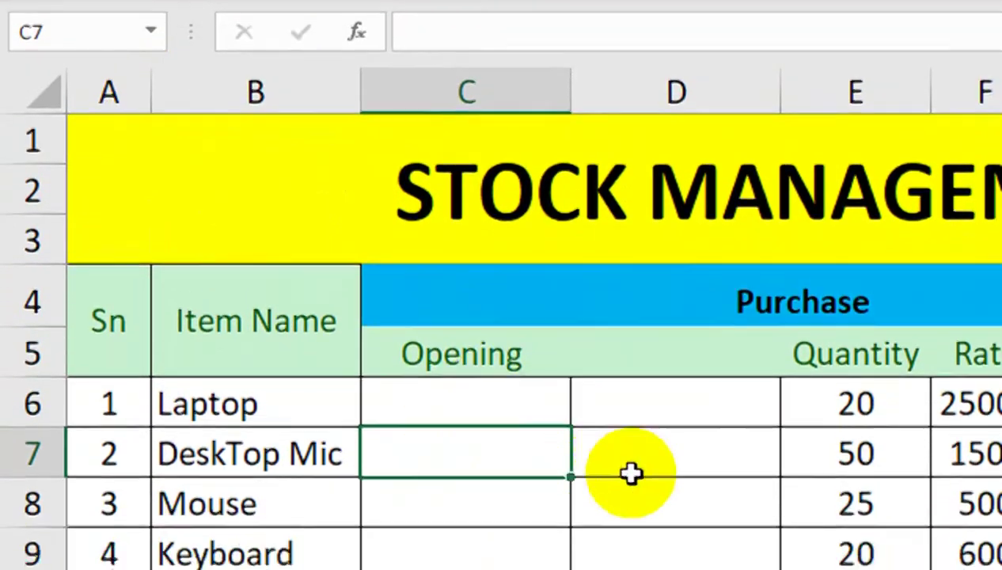
pyautogui.click(693, 425)
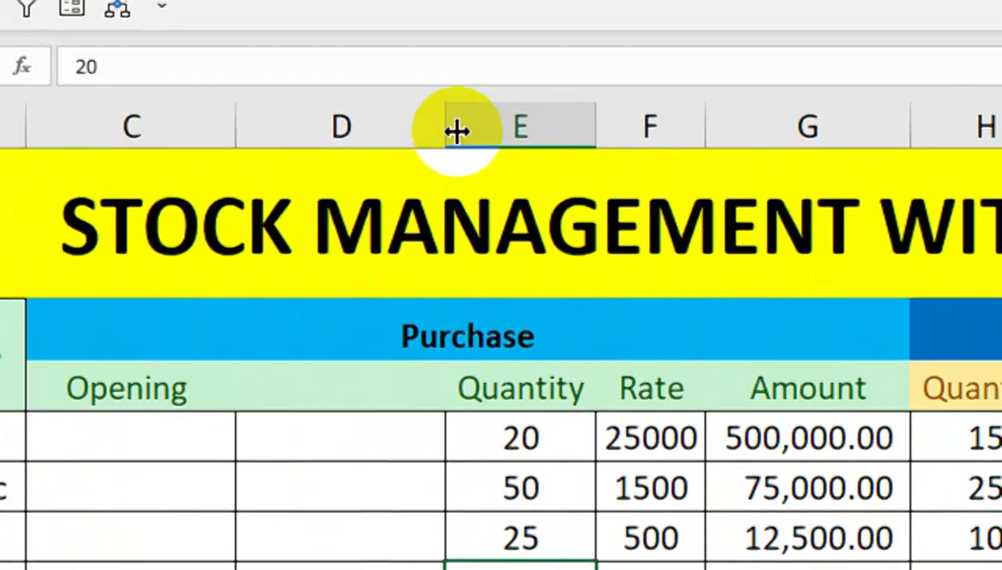
pyautogui.moveTo(454, 138); pyautogui.dragTo(379, 152)
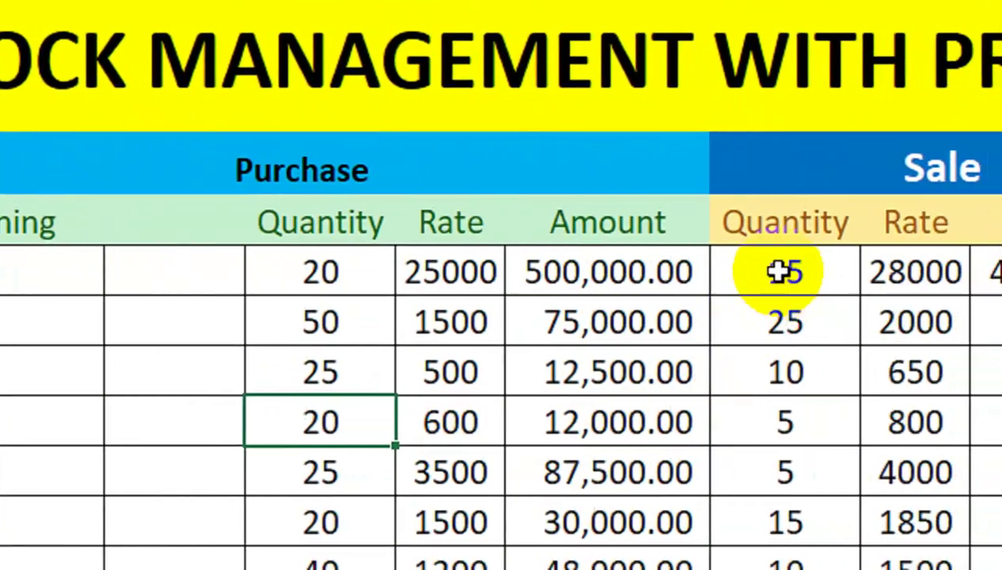
# Clear the Sale Quantity values, leaving the sale rates intact.
pyautogui.moveTo(757, 43); pyautogui.dragTo(757, 344)
pyautogui.moveTo(737, 404); pyautogui.dragTo(738, 391)
pyautogui.press('Delete')
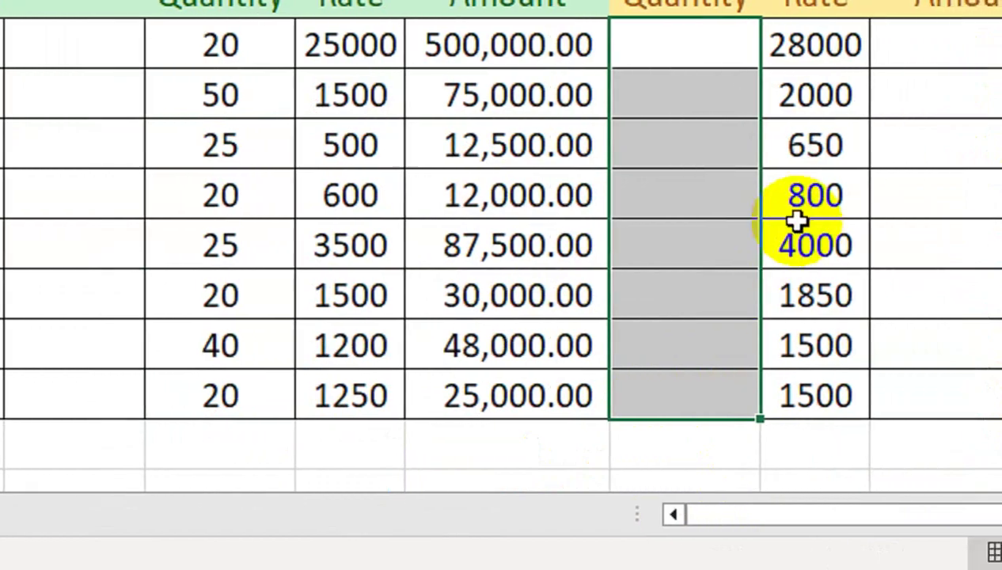
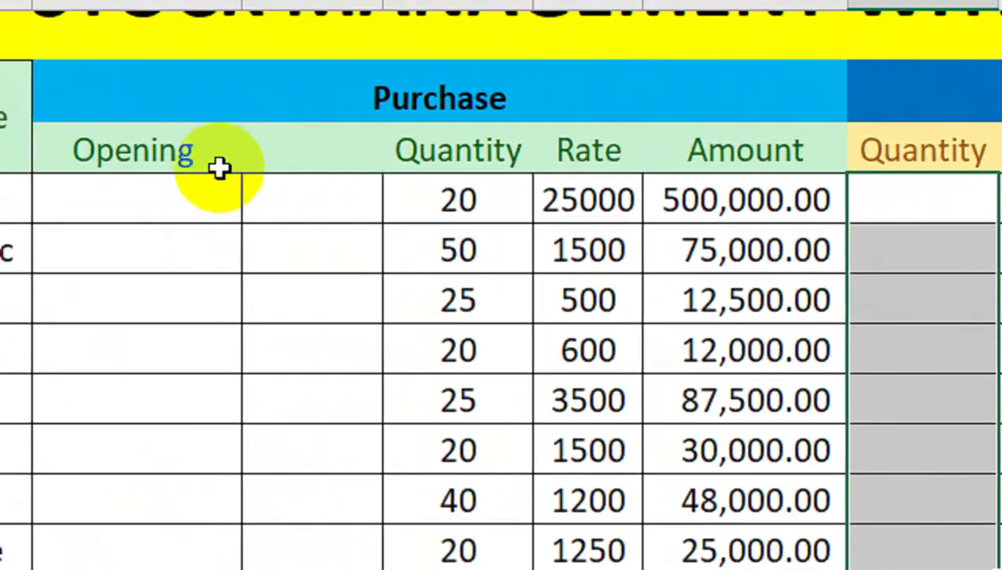
# Link Laptop's Opening to '1-SEP-23'!I6 and copy the formula down through Head Phone.
pyautogui.click(250, 207)
pyautogui.write('=')
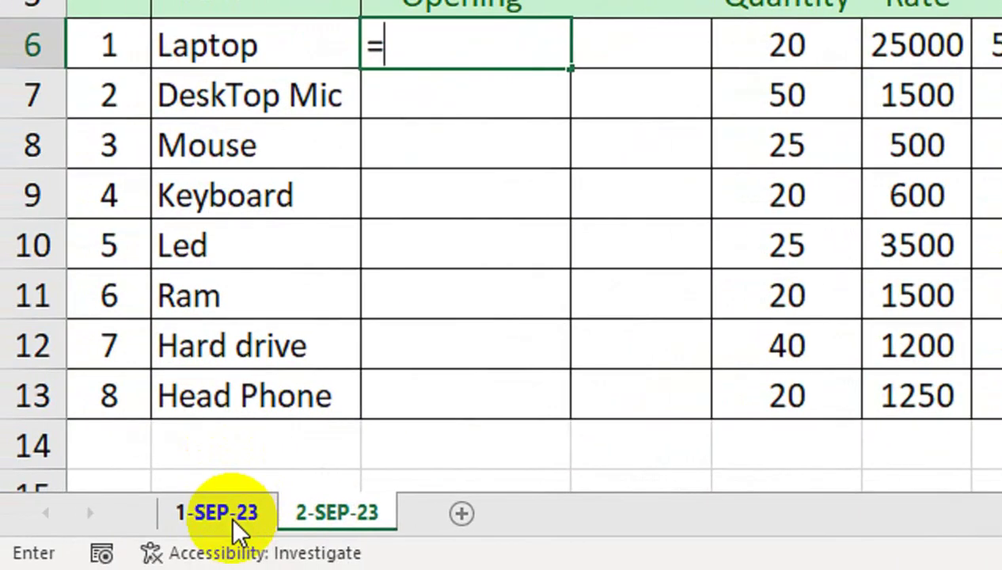
pyautogui.click(235, 522)
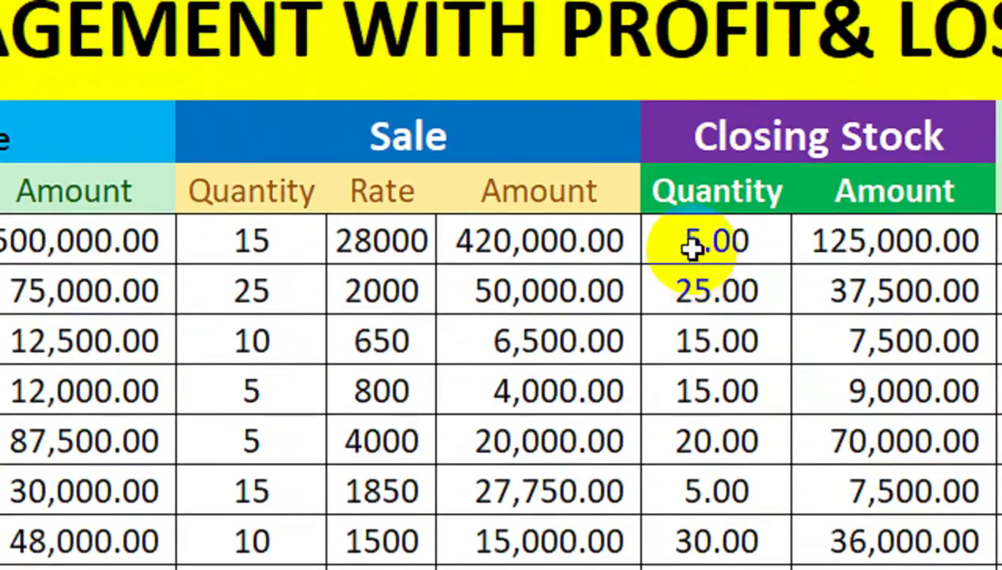
pyautogui.click(700, 197)
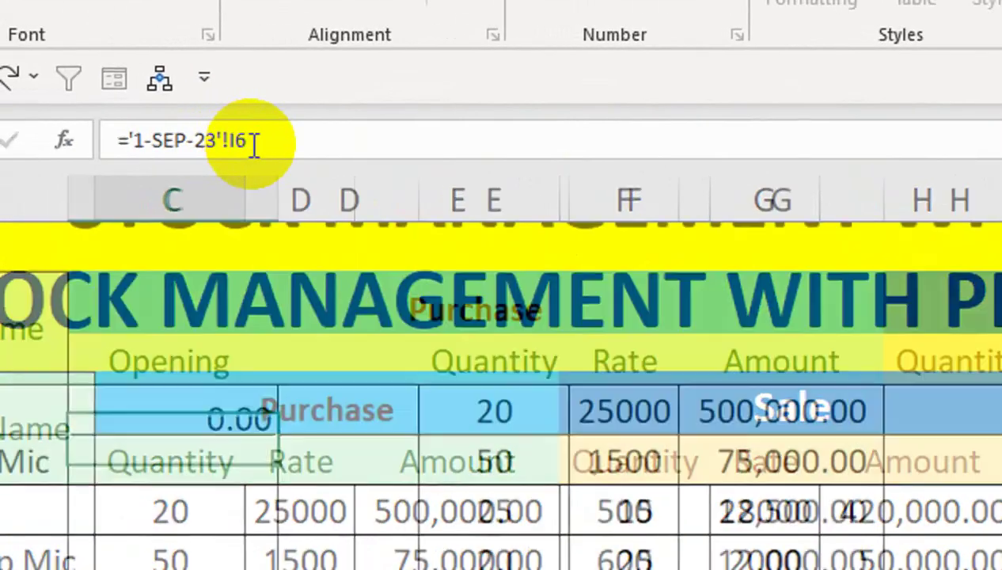
pyautogui.press('Return')
pyautogui.click(291, 404)
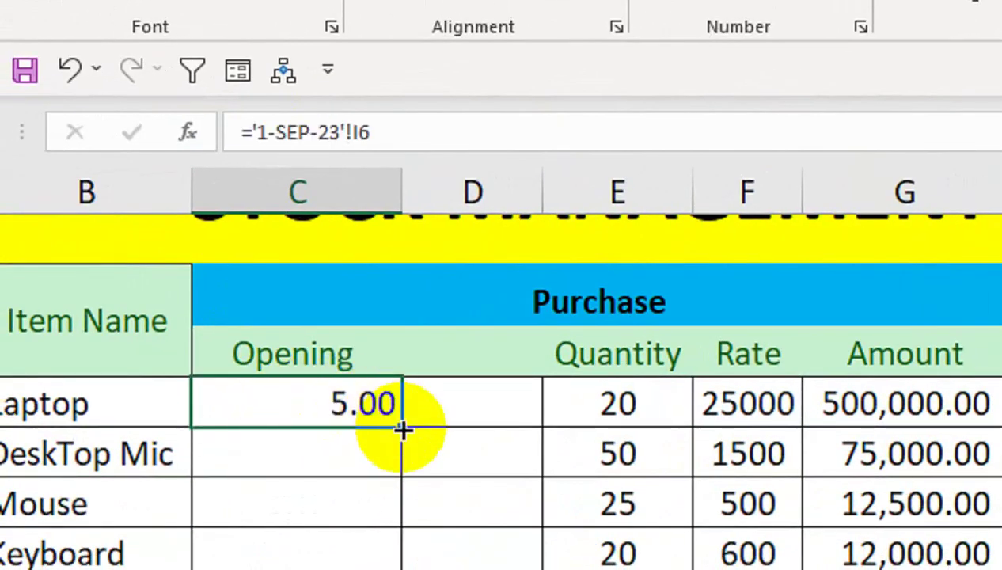
pyautogui.moveTo(401, 427); pyautogui.dragTo(401, 569)
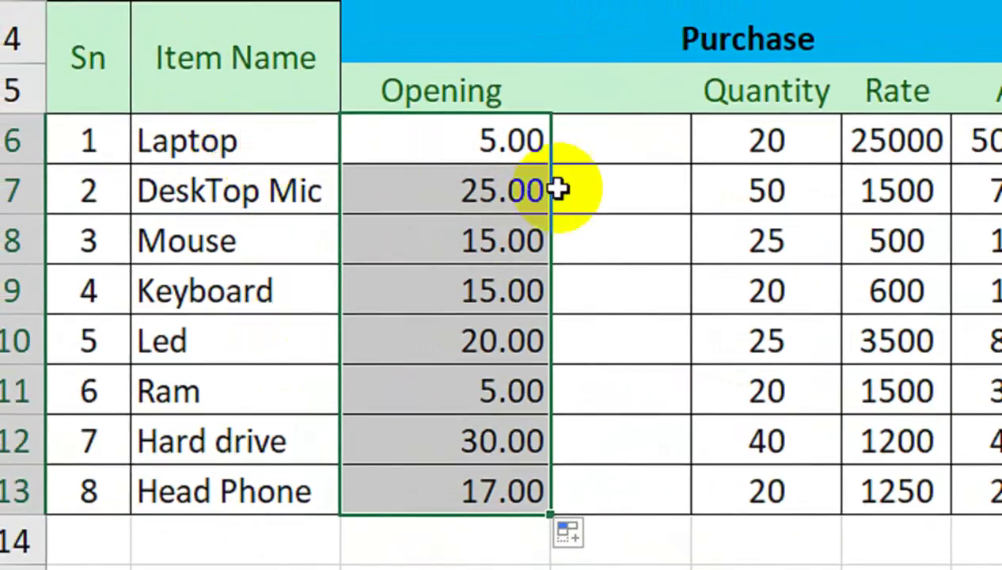
# Begin typing a header in the empty cell beside the Opening column.
pyautogui.moveTo(457, 59); pyautogui.dragTo(609, 129)
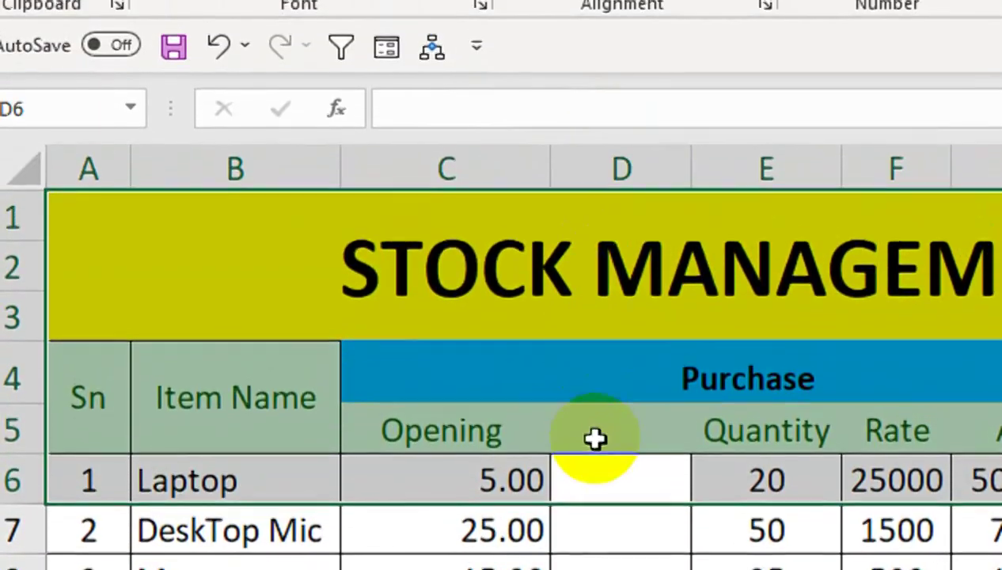
pyautogui.click(608, 439)
pyautogui.click(608, 407)
pyautogui.write('to')
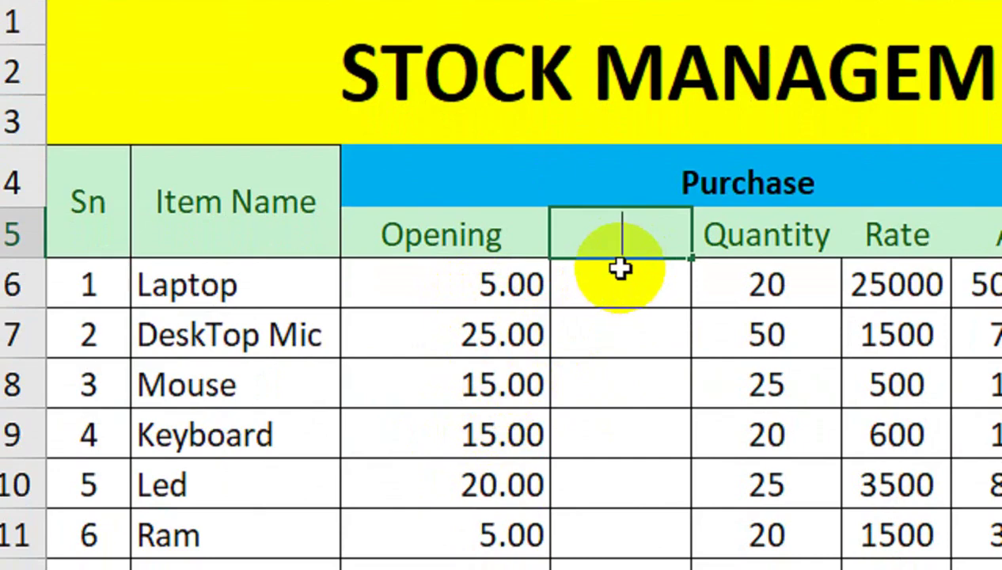
# Add the New Pur header with purchases 20, 10, 10, 10 for Laptop through Keyboard.
pyautogui.write('New ')
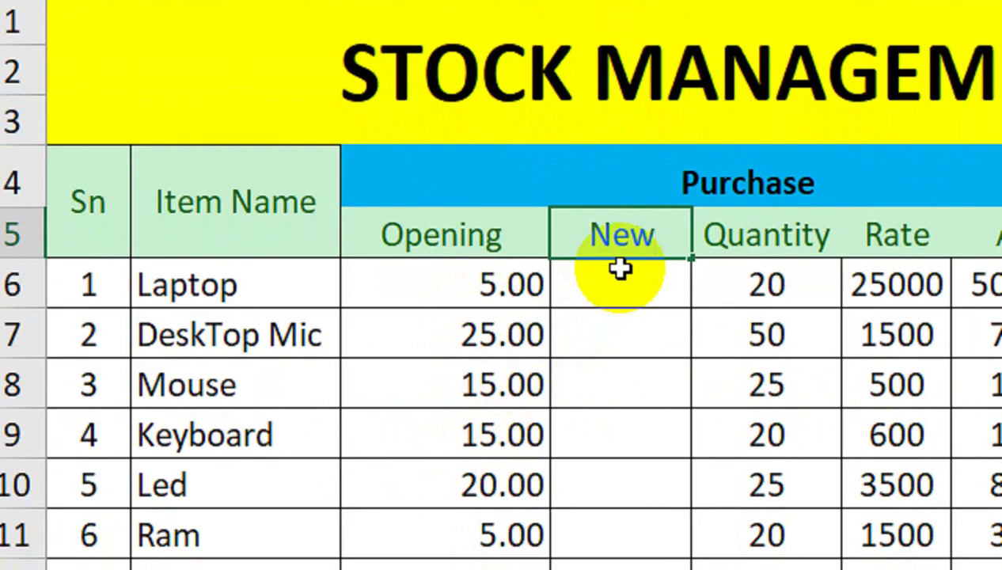
pyautogui.write('P')
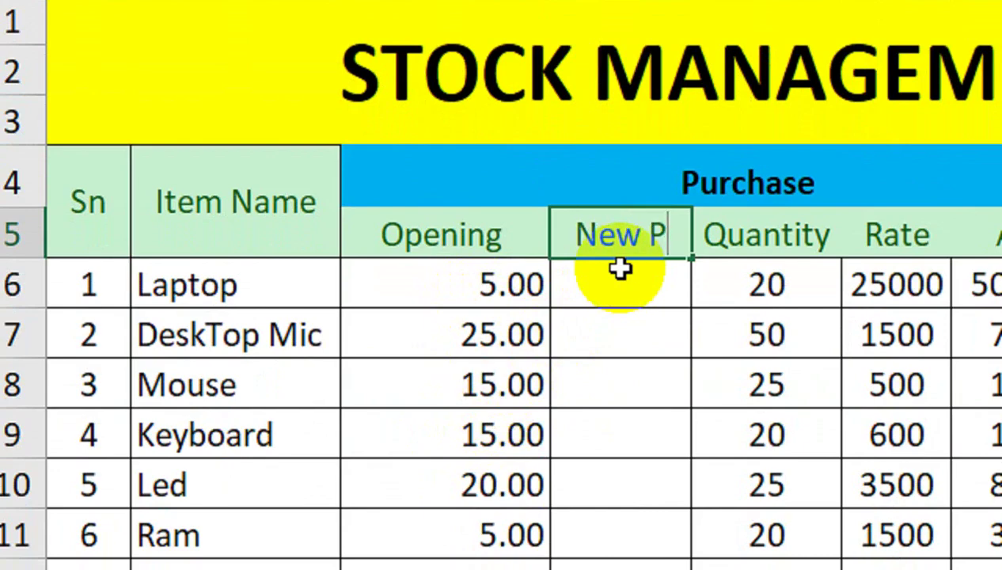
pyautogui.write('ur')
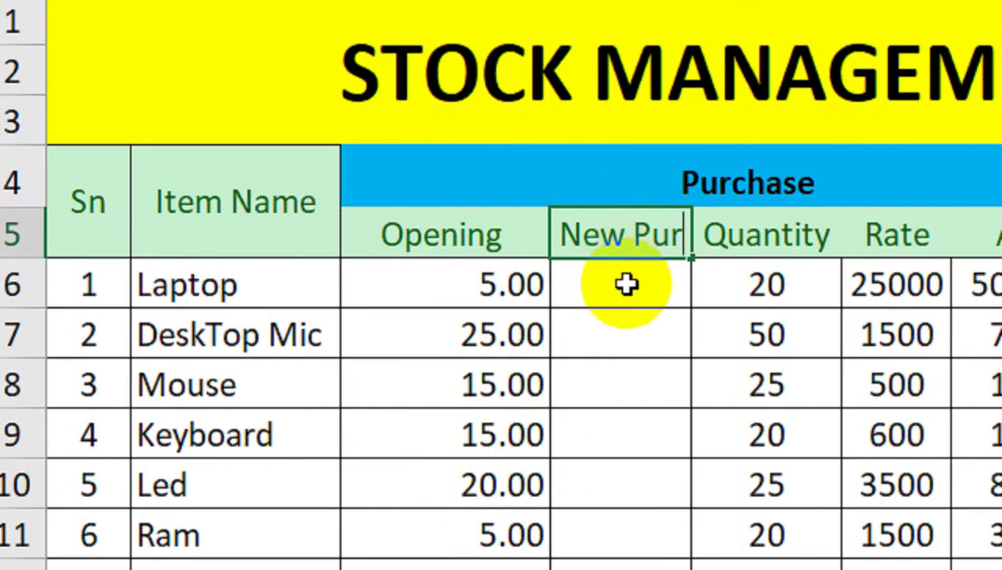
pyautogui.press('Return')
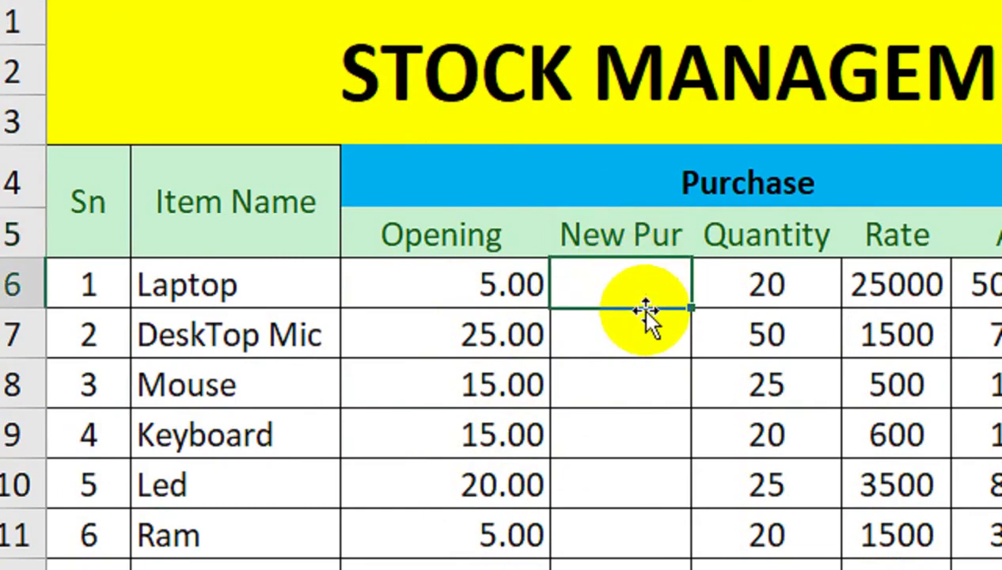
pyautogui.write('20')
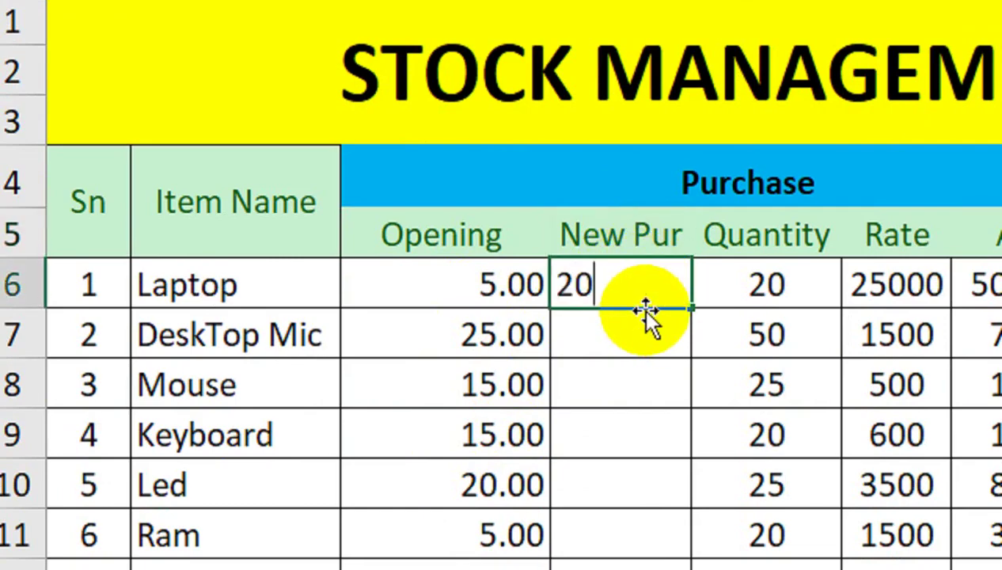
pyautogui.press('Return')
pyautogui.write('10')
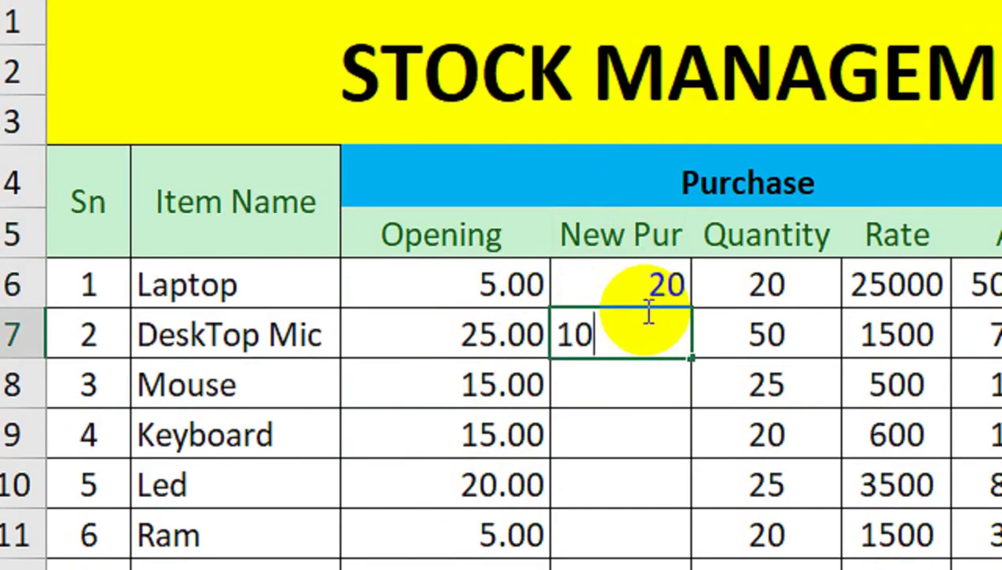
pyautogui.press('Return')
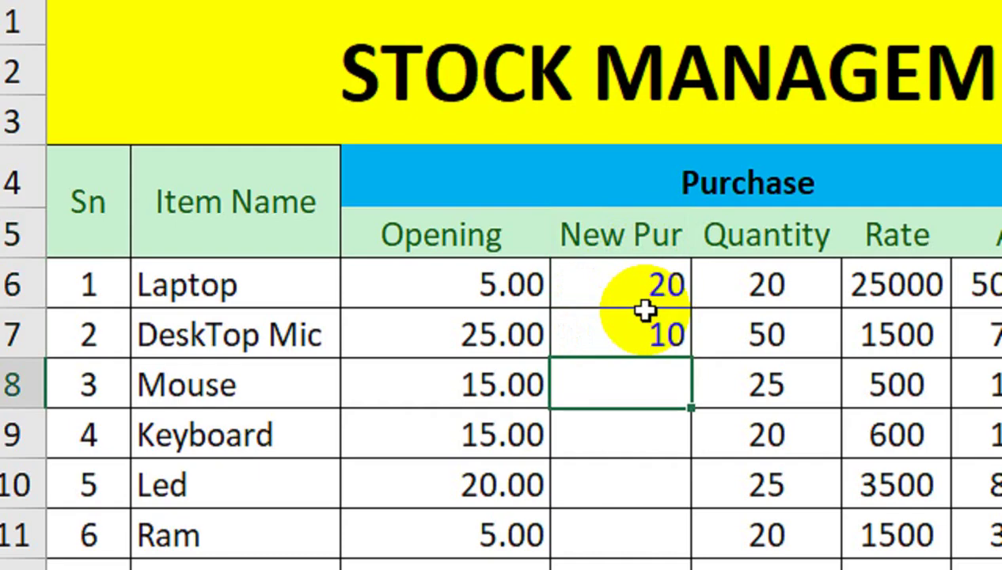
pyautogui.press('Return')
pyautogui.write('1')
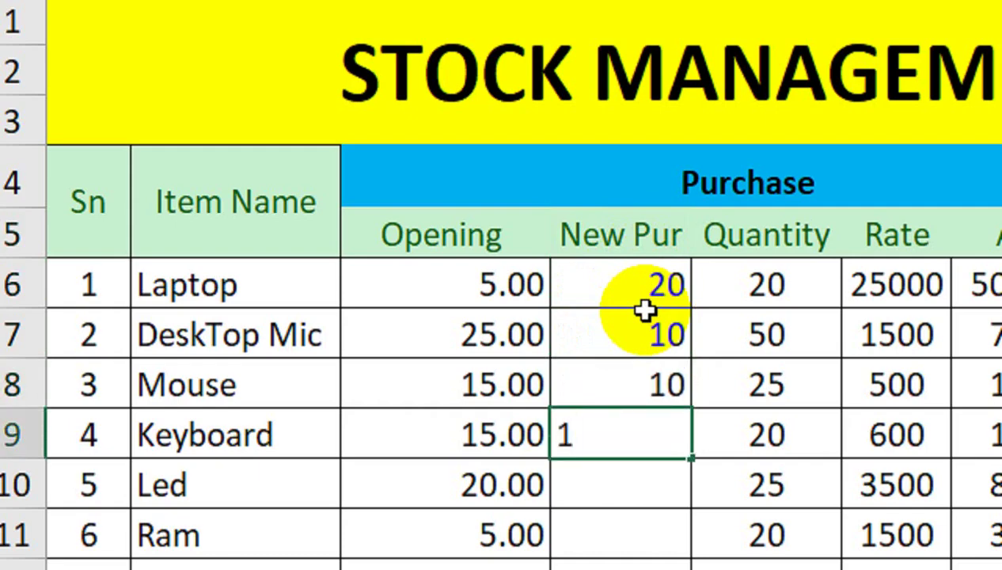
pyautogui.write('0')
pyautogui.press('Return')
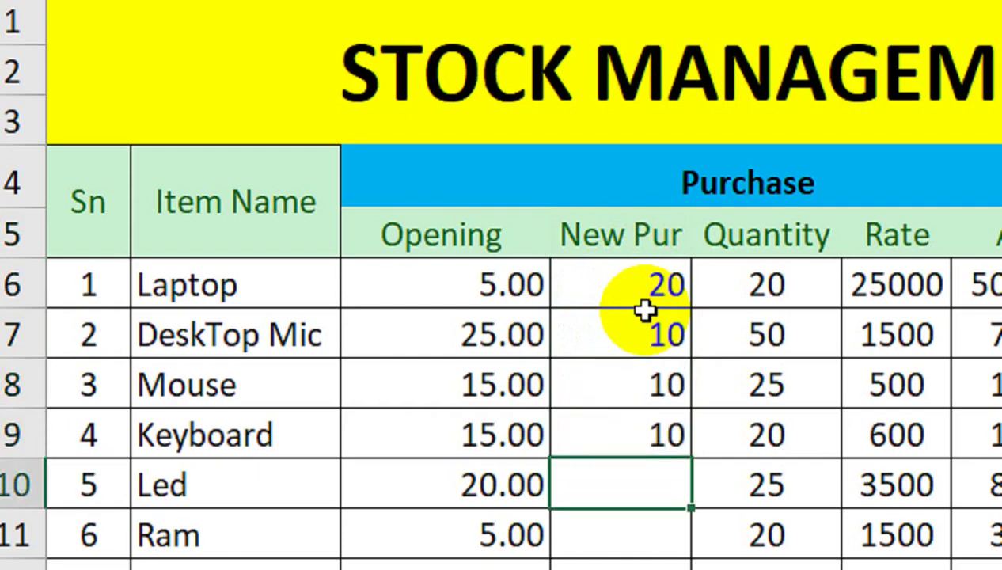
# Enter new purchases 15, 50, 10, 10 for Led, Ram, Hard drive and Head Phone.
pyautogui.write('5')
pyautogui.press('Return')
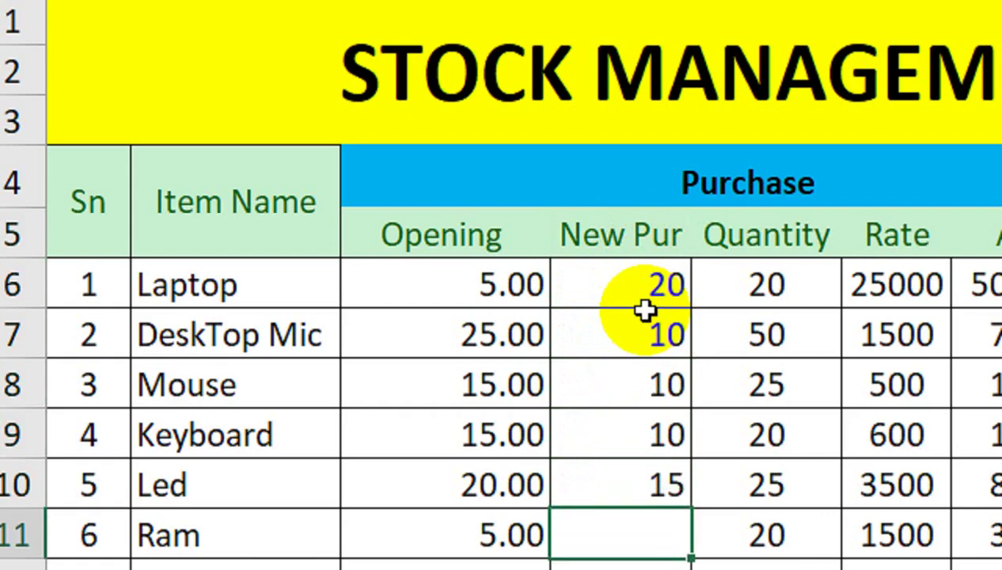
pyautogui.write('50')
pyautogui.press('Return')
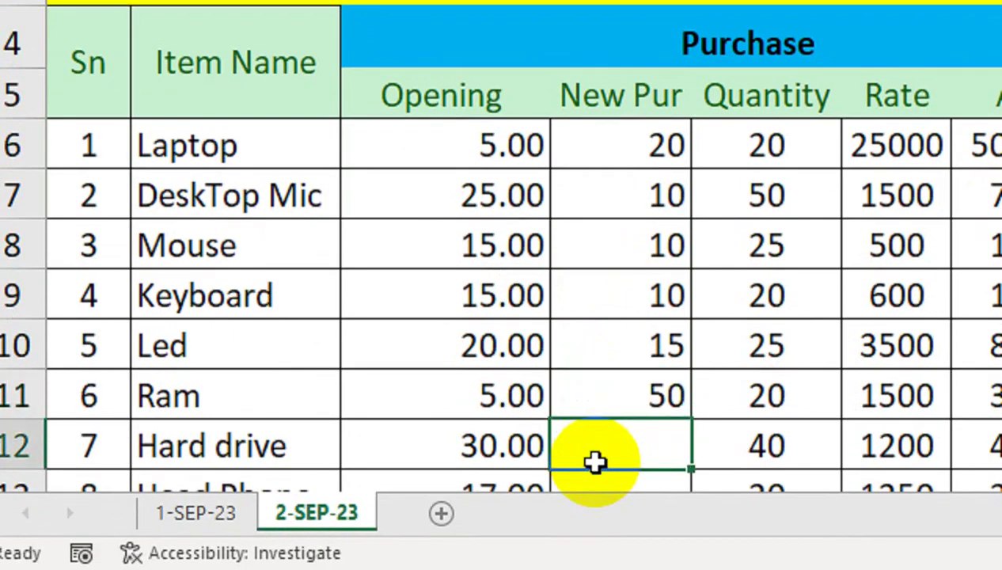
pyautogui.write('10')
pyautogui.press('Return')
pyautogui.write('10')
pyautogui.press('Return')
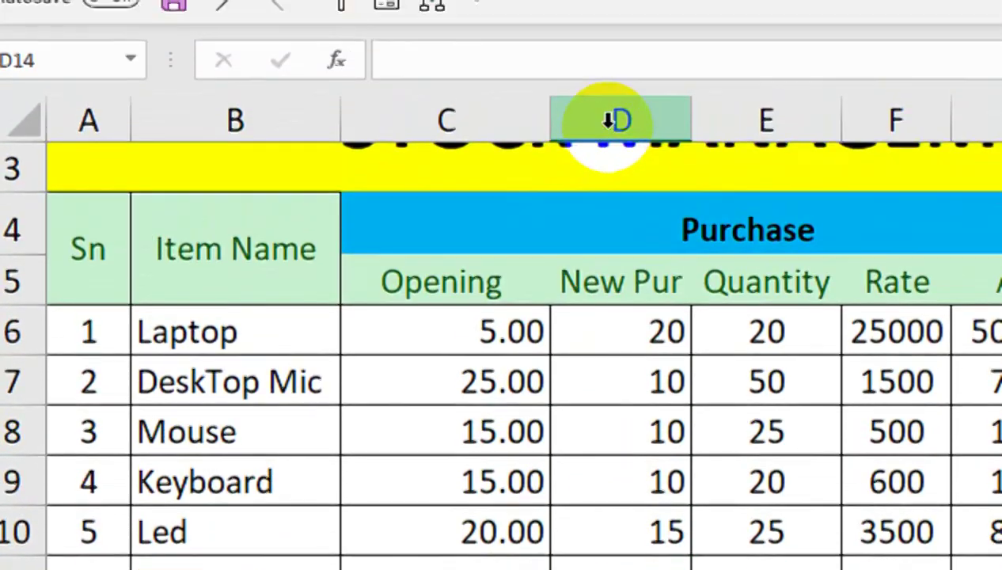
pyautogui.click(608, 121)
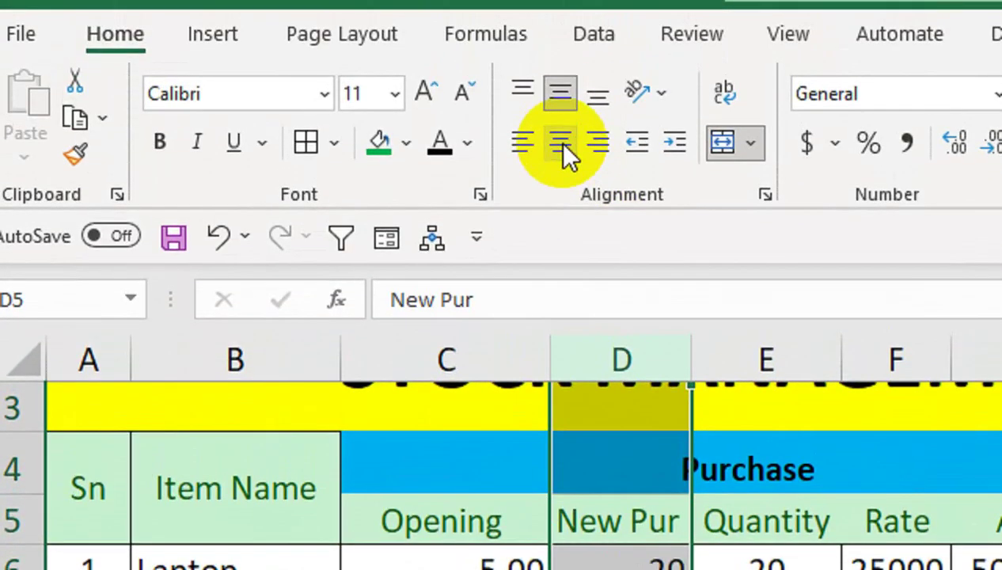
# Centre the New Pur column, rename the Quantity header to T-Quantity, and adjust column widths.
pyautogui.click(562, 146)
pyautogui.click(662, 428)
pyautogui.press('Up')
pyautogui.press('Up')
pyautogui.press('Up')
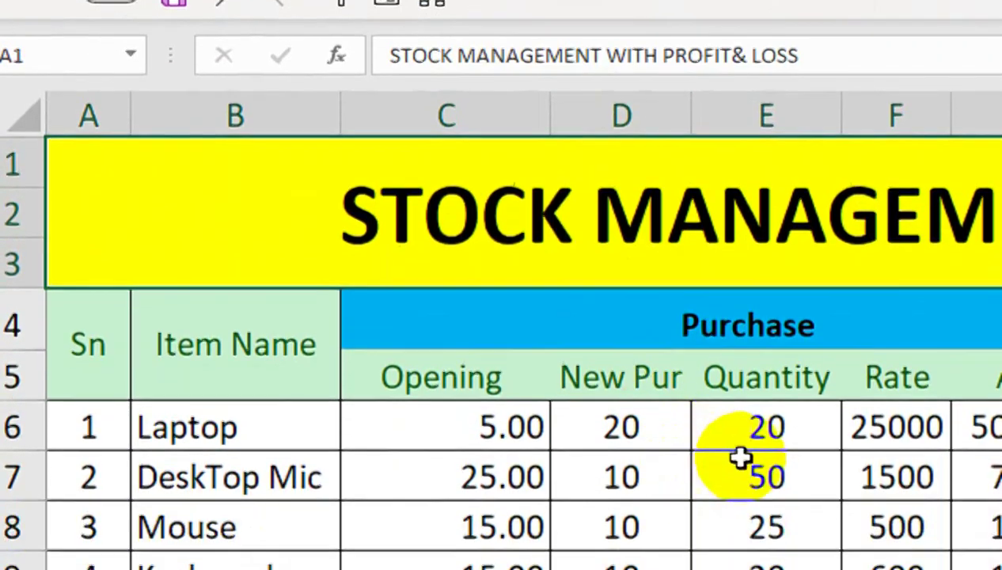
pyautogui.click(771, 521)
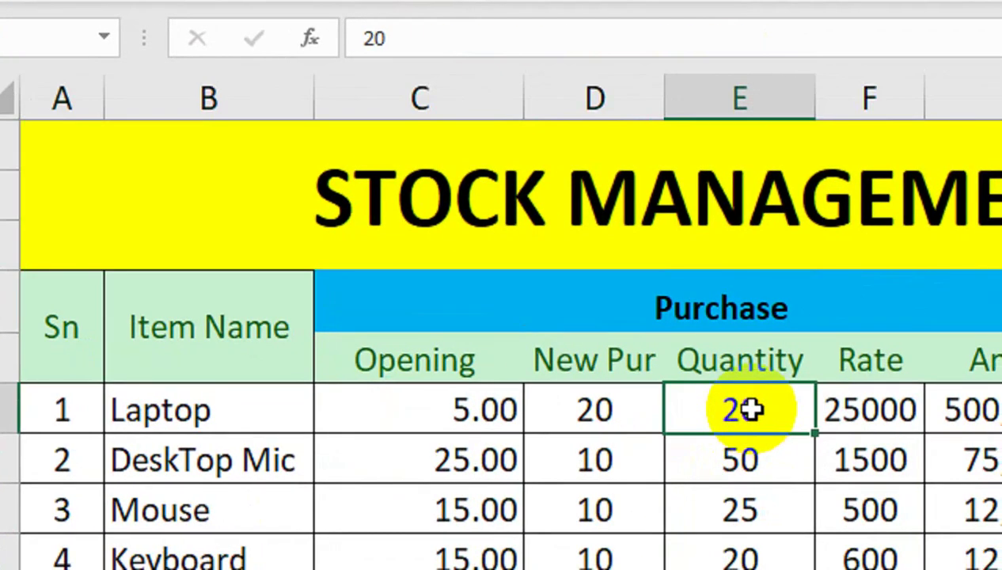
pyautogui.click(724, 365)
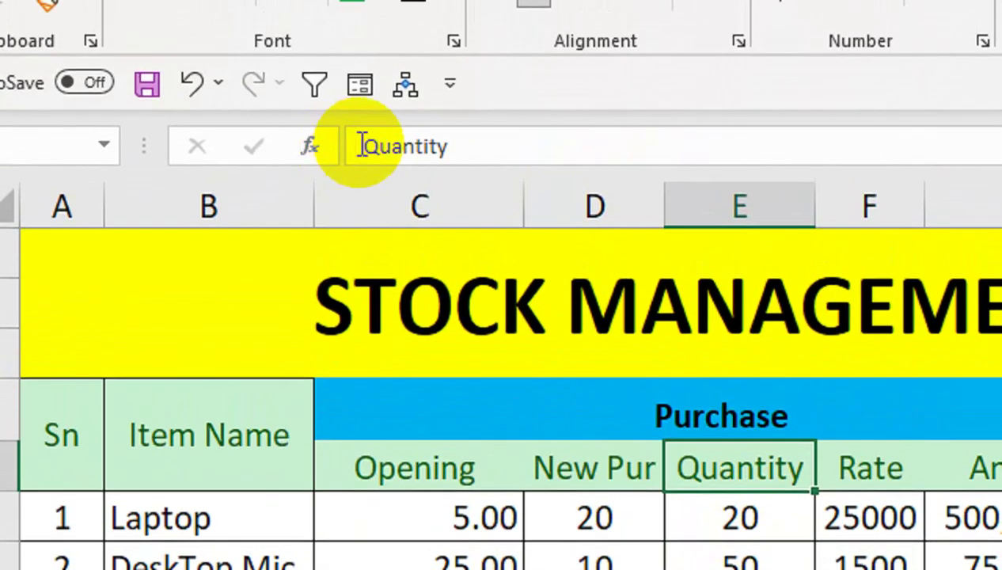
pyautogui.click(363, 145)
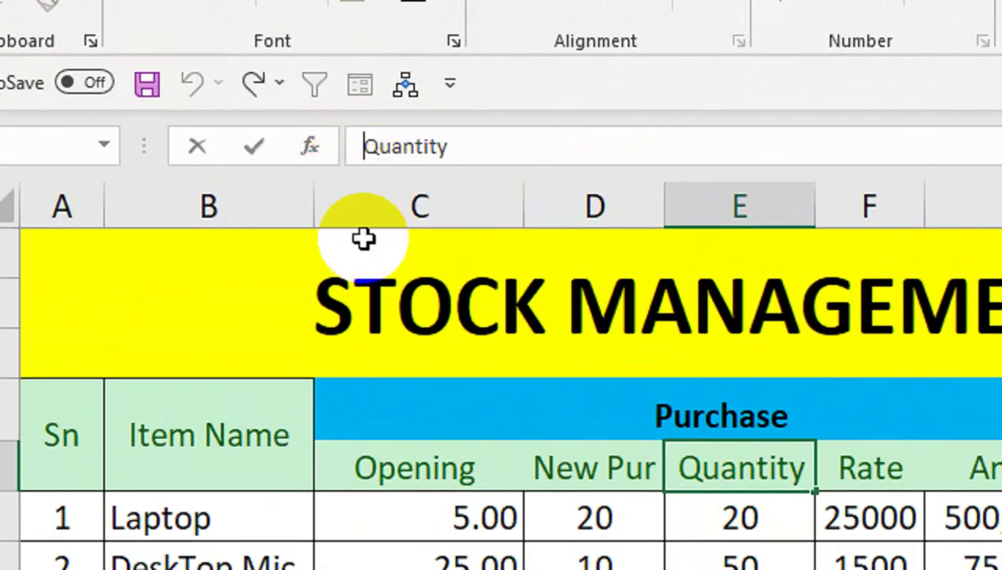
pyautogui.write('T')
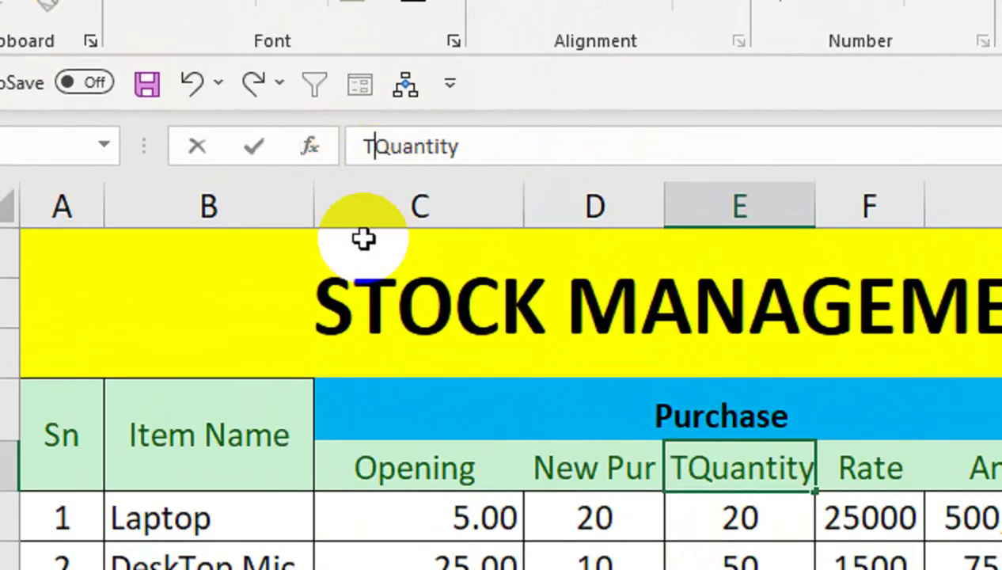
pyautogui.write('-')
pyautogui.press('Return')
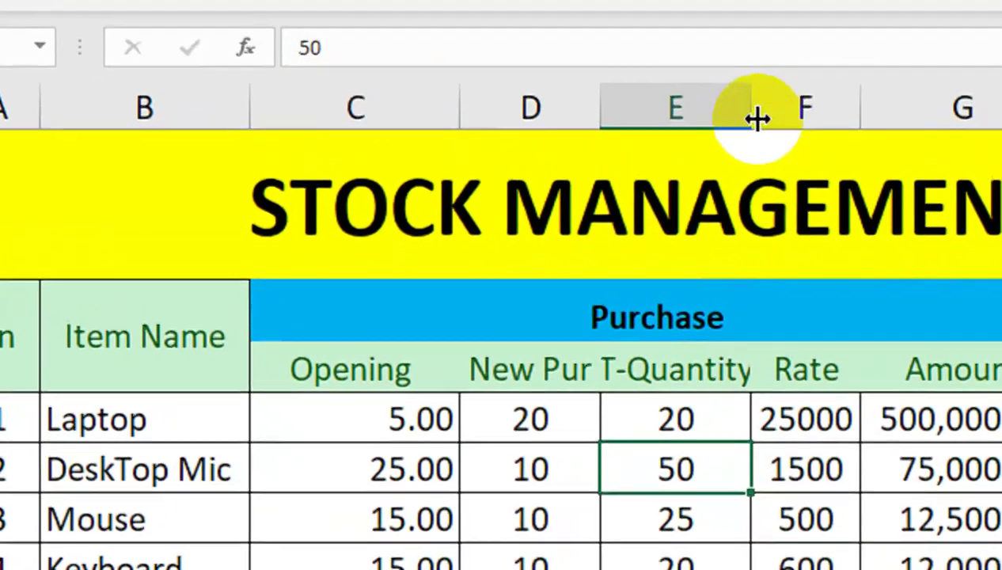
pyautogui.moveTo(752, 119); pyautogui.dragTo(759, 141)
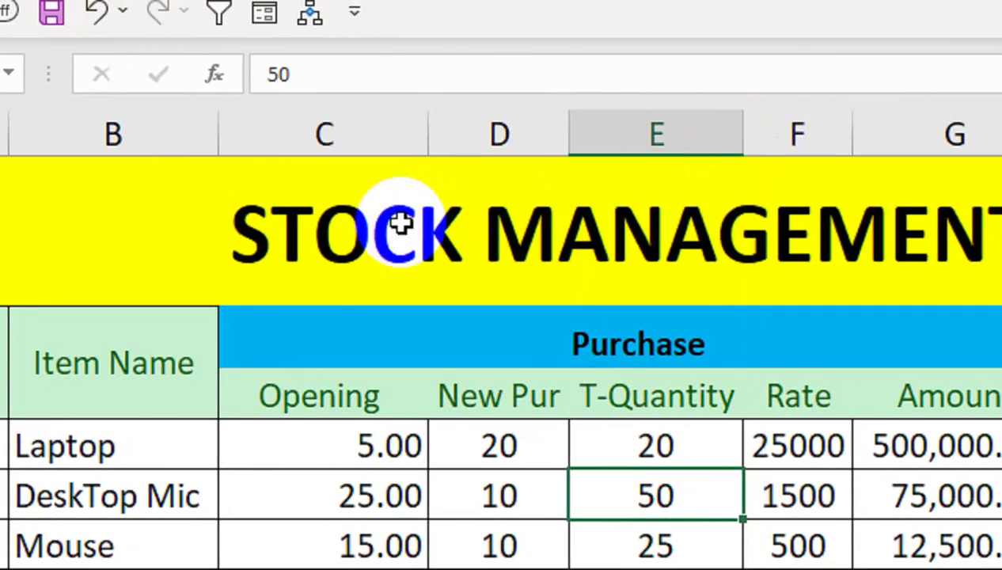
pyautogui.moveTo(425, 147); pyautogui.dragTo(377, 142)
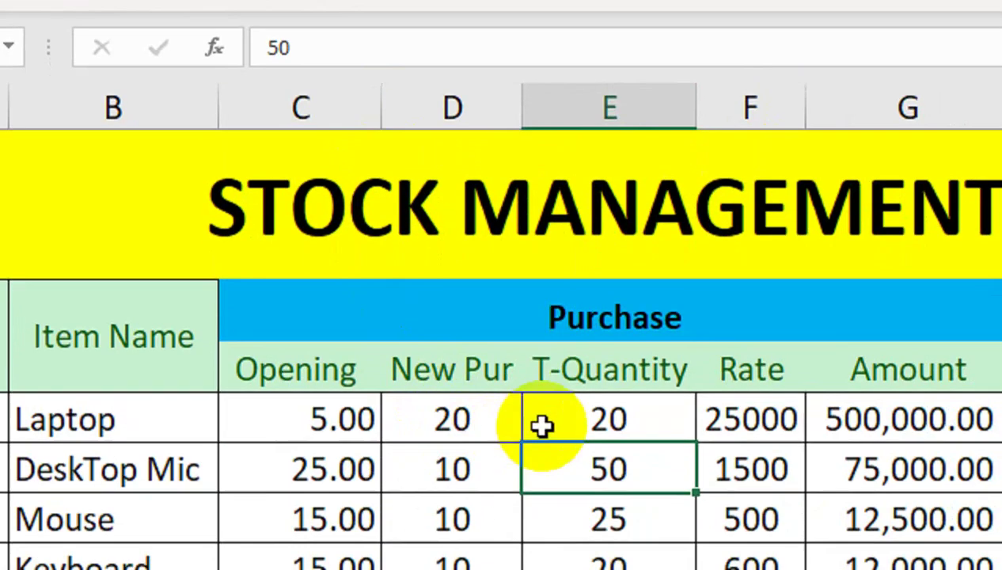
# Set T-Quantity to =C6+D6 for all items and enter Laptop's sale quantity of 10.
pyautogui.click(547, 421)
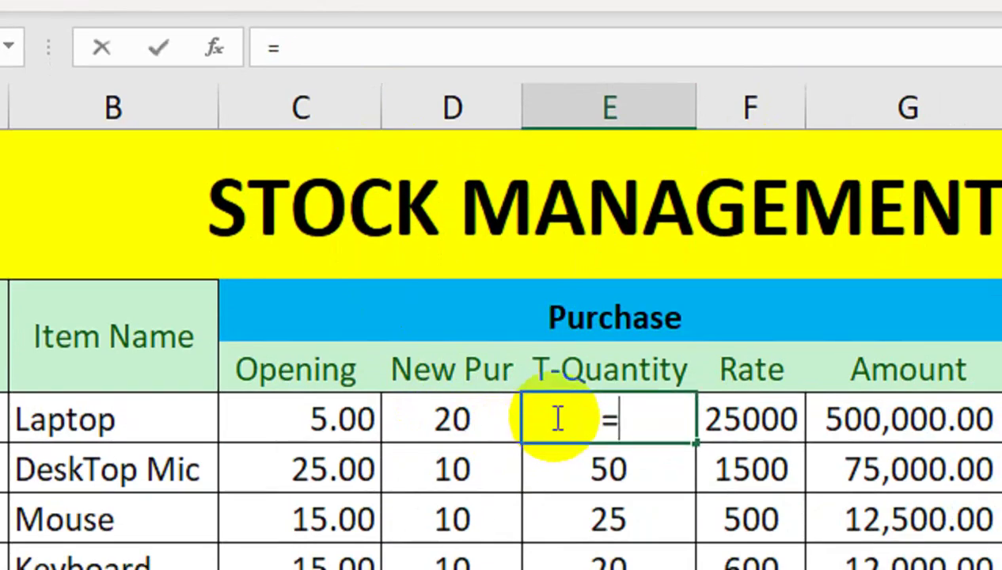
pyautogui.press('Left')
pyautogui.press('Left')
pyautogui.press('Left')
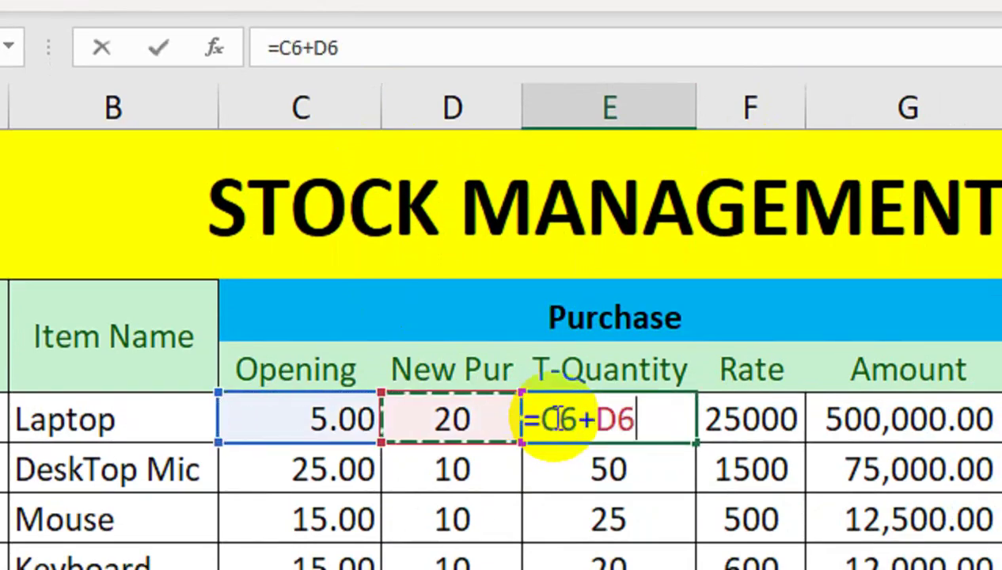
pyautogui.press('Return')
pyautogui.click(554, 416)
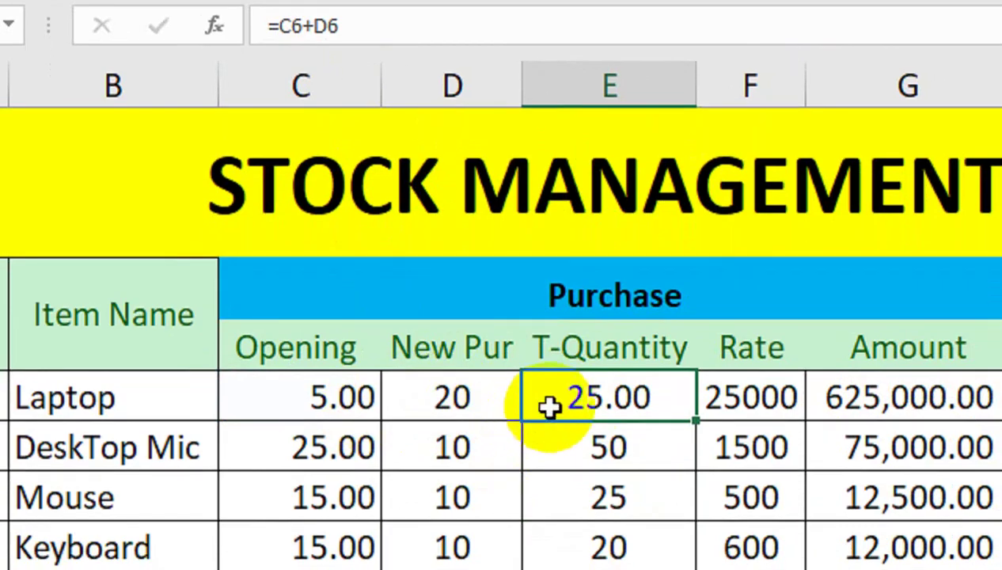
pyautogui.doubleClick(695, 421)
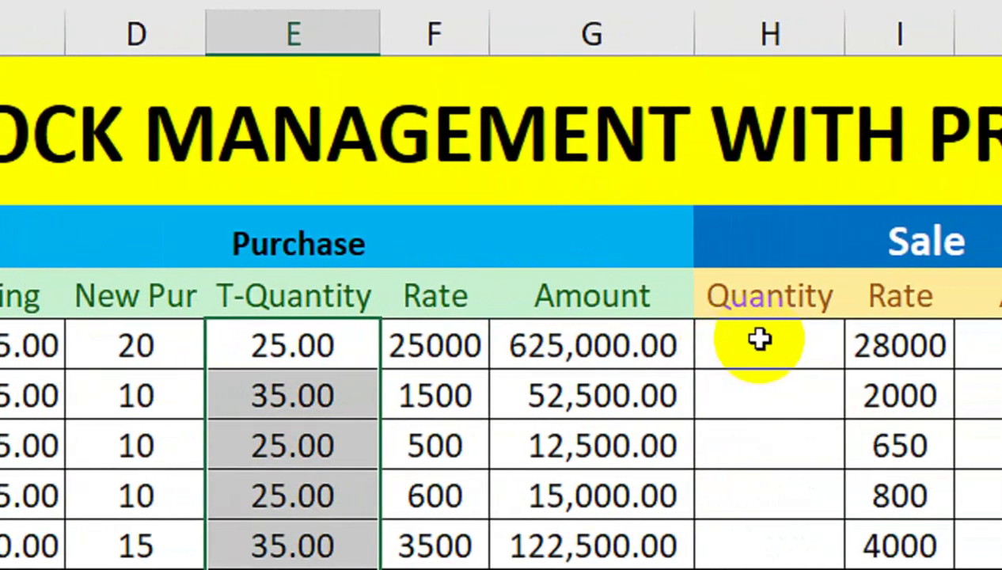
pyautogui.click(751, 339)
pyautogui.write('0')
pyautogui.press('Return')
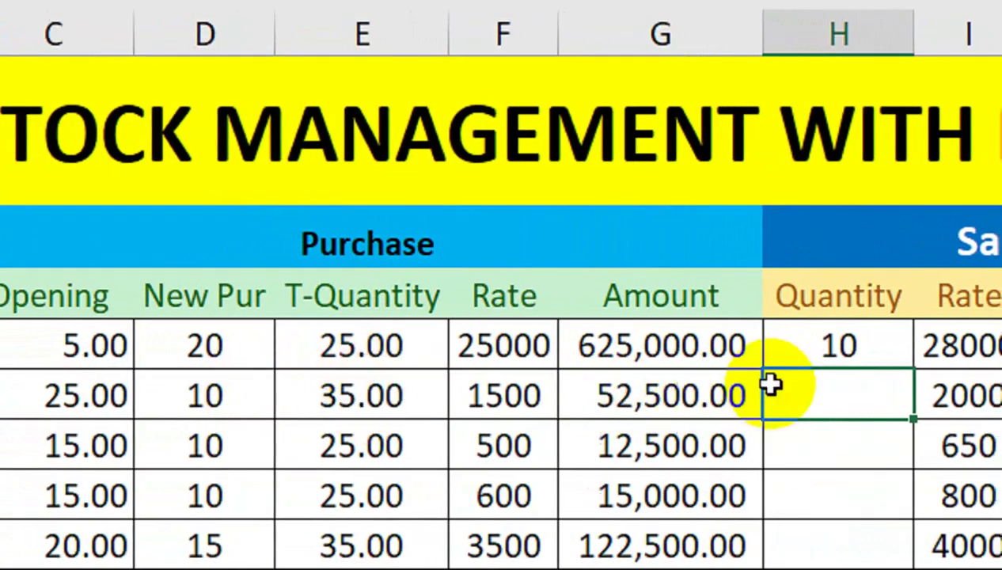
# Enter sale quantities 30, 15, 20, 30, 35, 20, 17 for DeskTop Mic through Head Phone.
pyautogui.write('30')
pyautogui.press('Return')
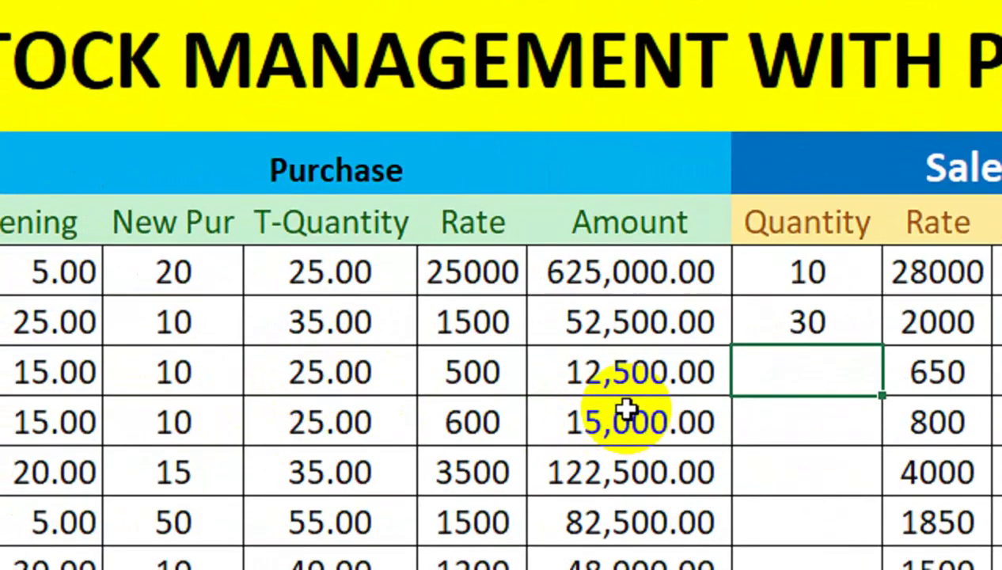
pyautogui.write('15')
pyautogui.press('Return')
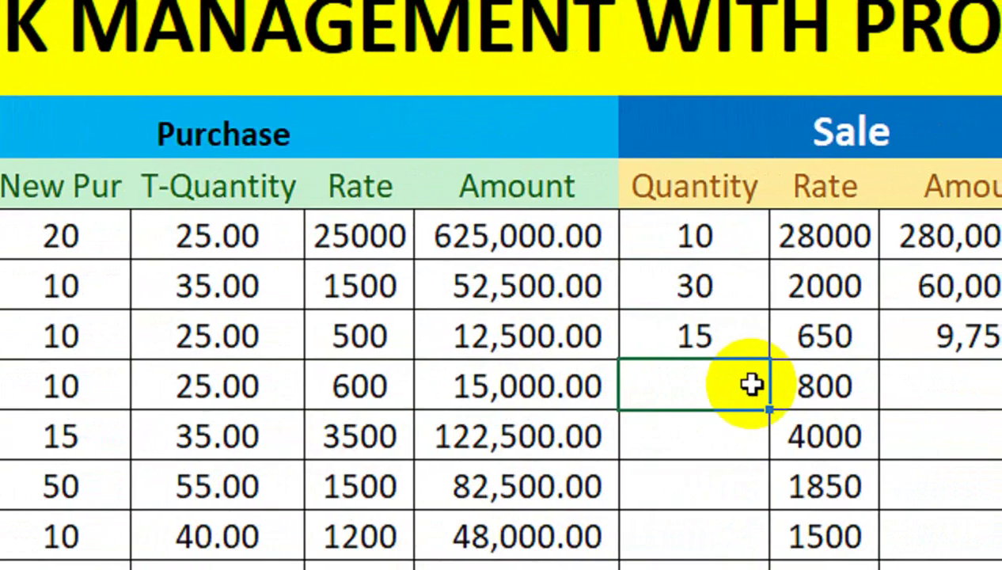
pyautogui.write('20')
pyautogui.press('Return')
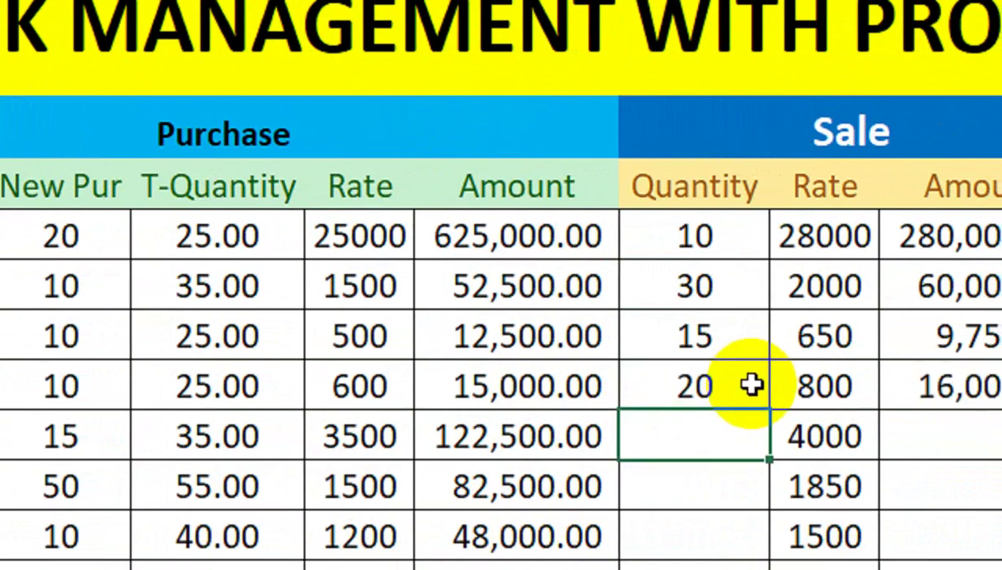
pyautogui.write('0')
pyautogui.press('Return')
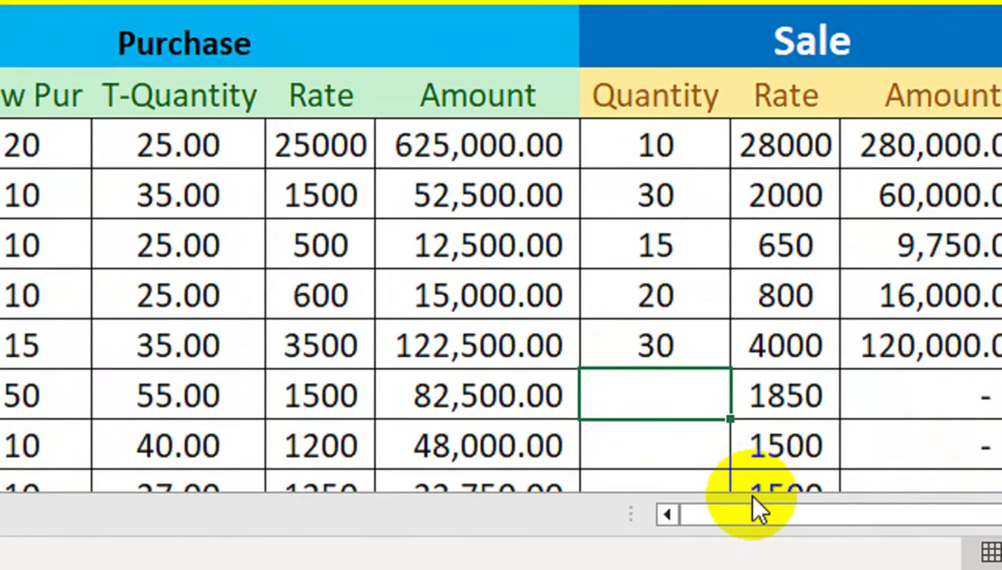
pyautogui.write('3')
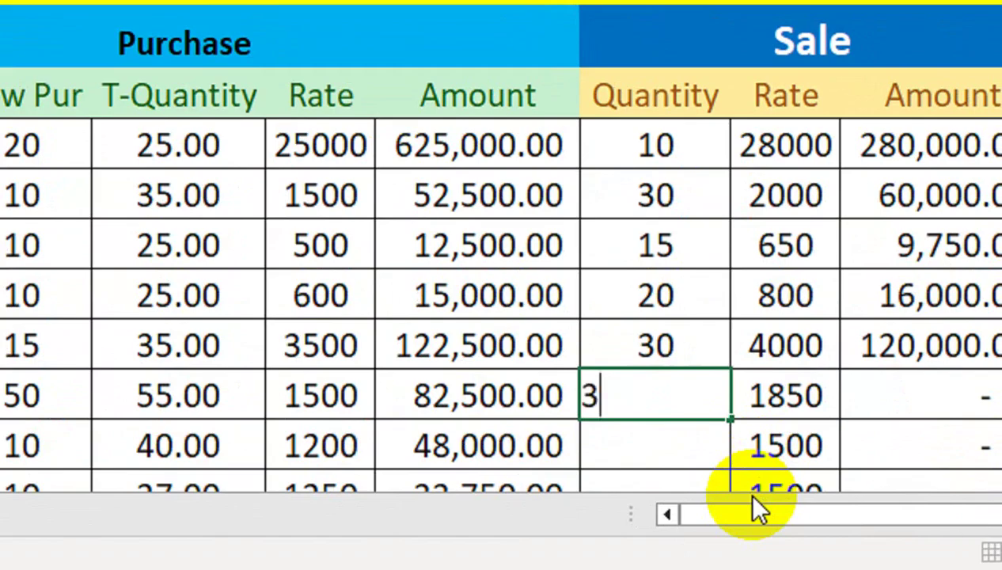
pyautogui.write('5')
pyautogui.press('Return')
pyautogui.write('20')
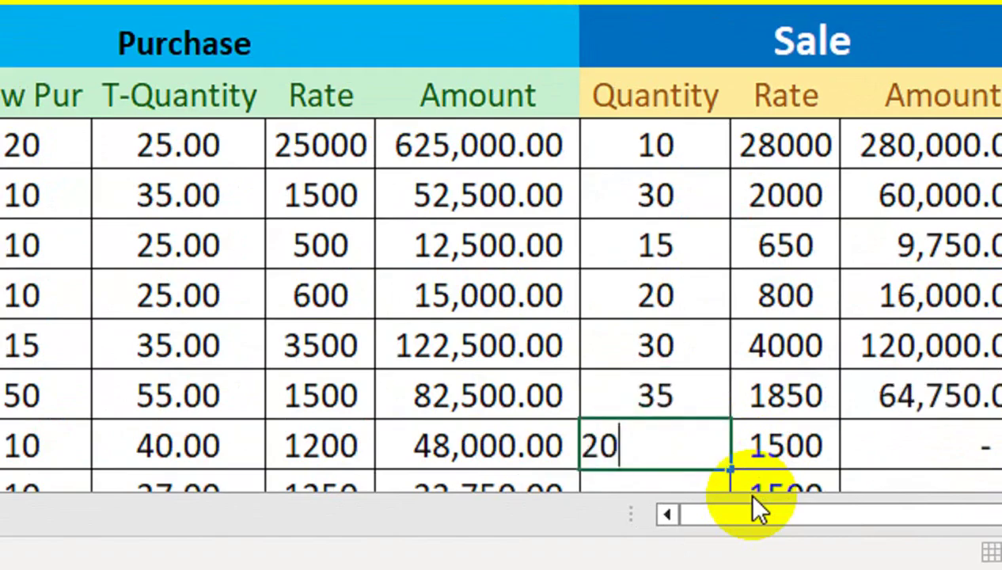
pyautogui.press('Return')
pyautogui.write('1')
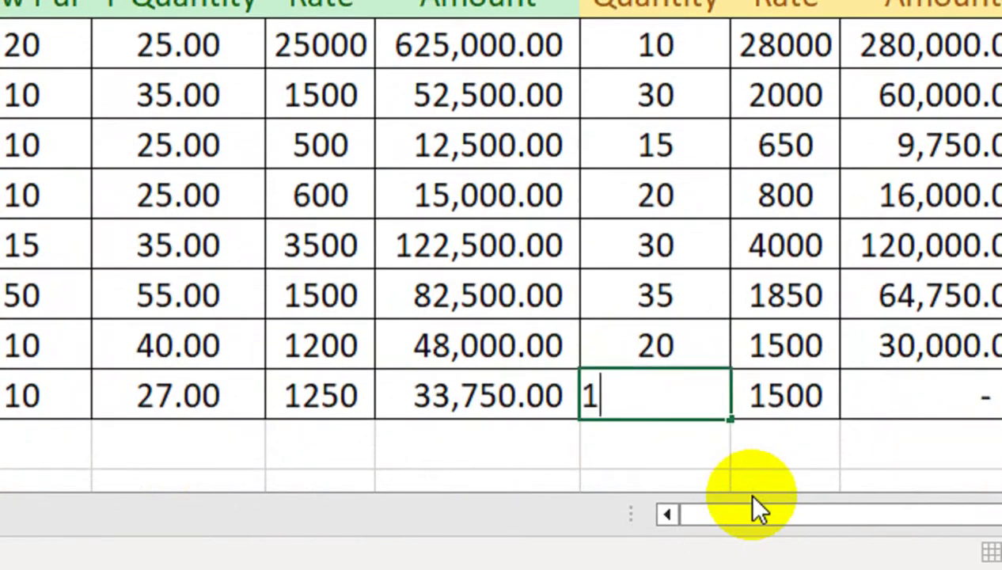
pyautogui.write('7')
pyautogui.press('Return')
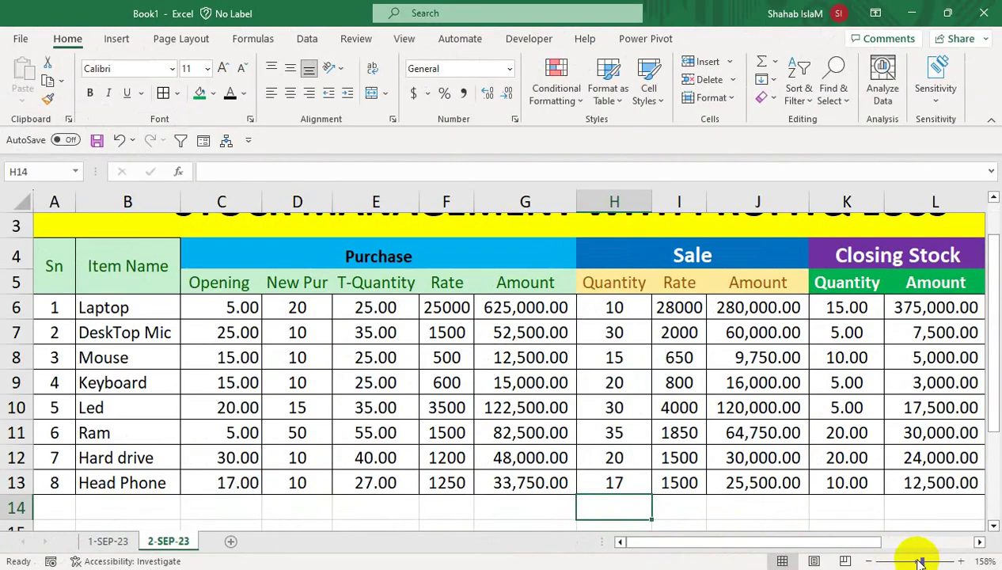
# Zoom the sheet to fit the stock table from the title to Profit / Loss.
pyautogui.moveTo(918, 561); pyautogui.dragTo(916, 559)
pyautogui.moveTo(801, 263)
pyautogui.mouseDown()
pyautogui.moveTo(274, 340)
pyautogui.moveTo(215, 458)
pyautogui.mouseUp()
pyautogui.click(405, 39)
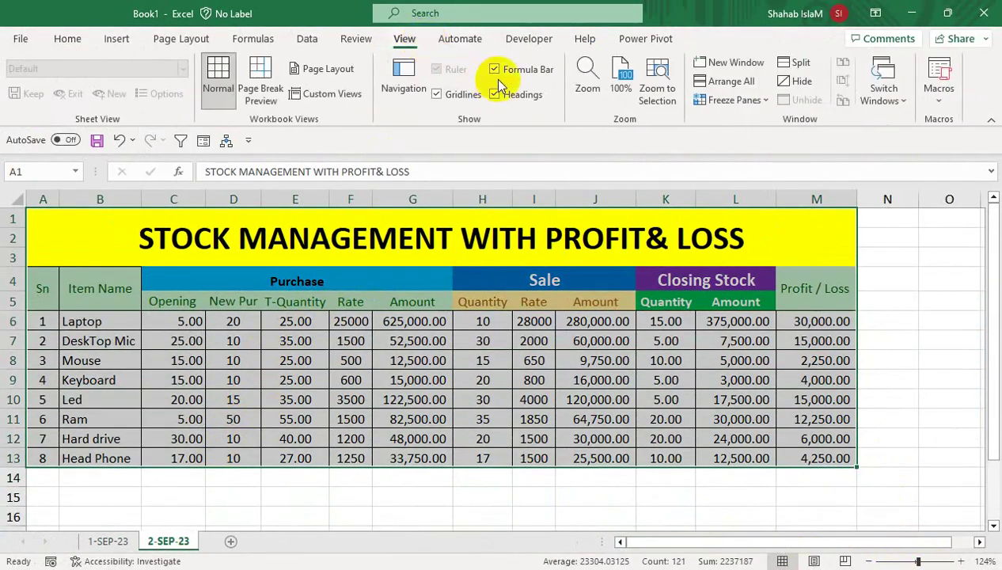
pyautogui.click(652, 92)
pyautogui.click(610, 425)
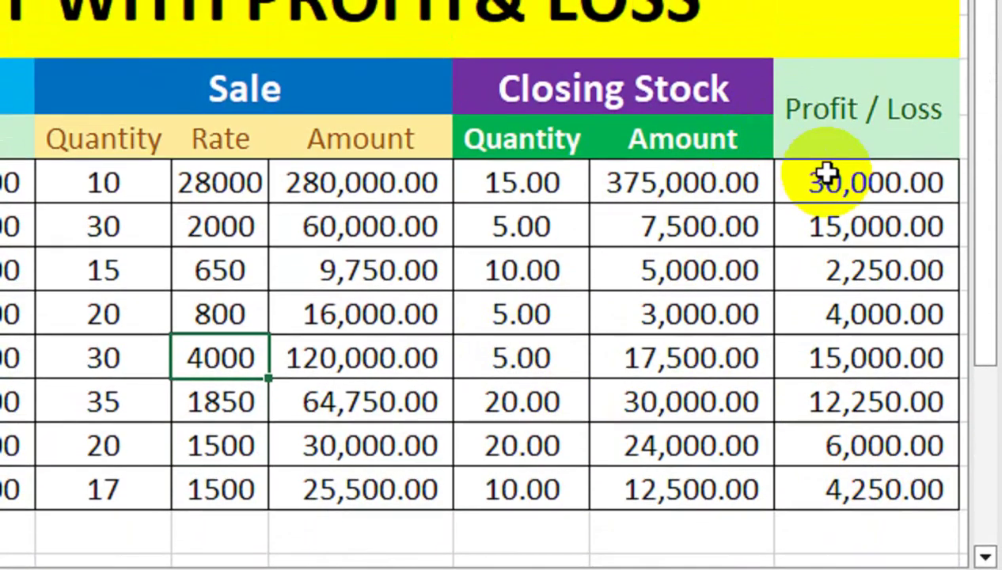
# Inspect Laptop's Profit / Loss formula in M6 without changing it.
pyautogui.click(826, 178)
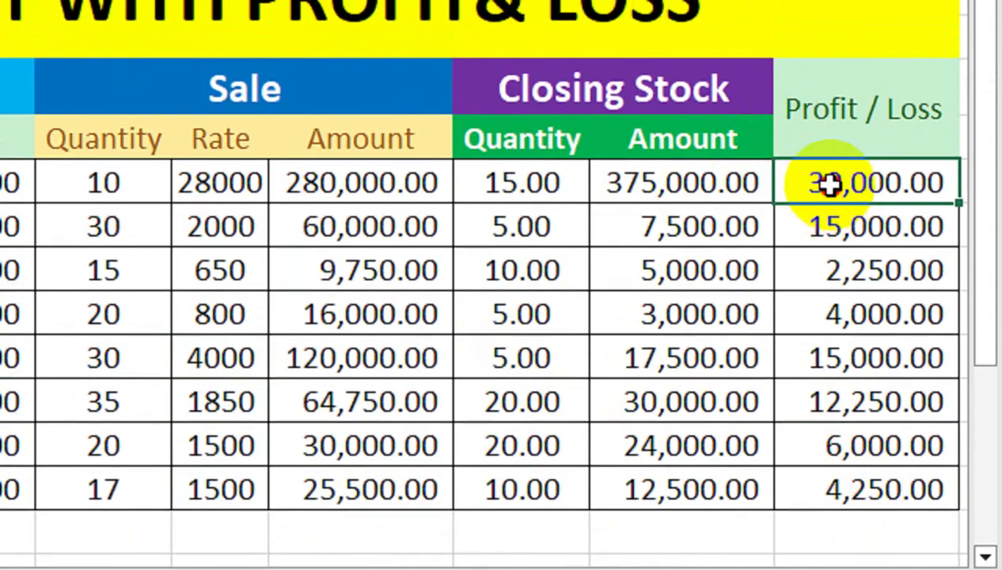
pyautogui.doubleClick(827, 183)
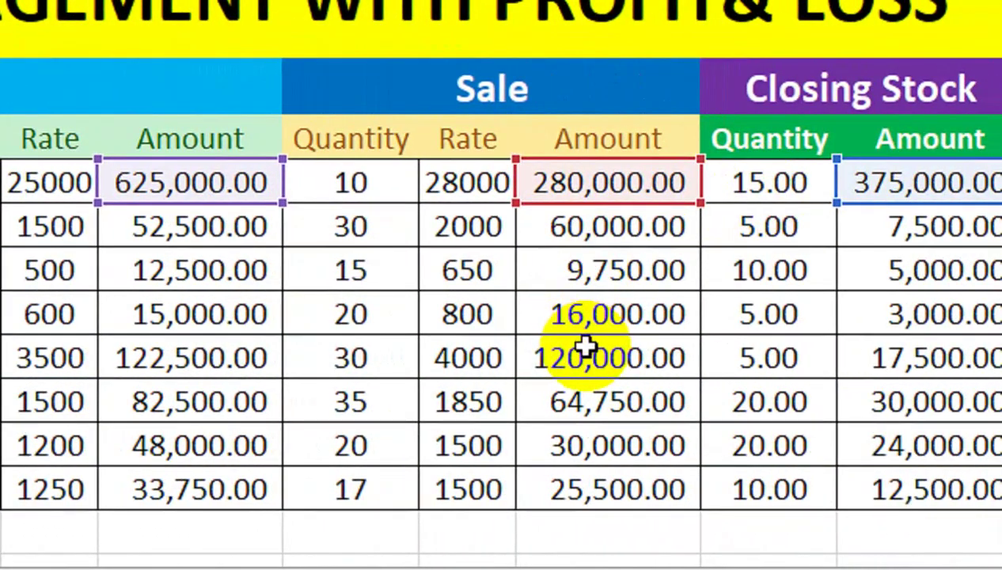
pyautogui.press('Return')
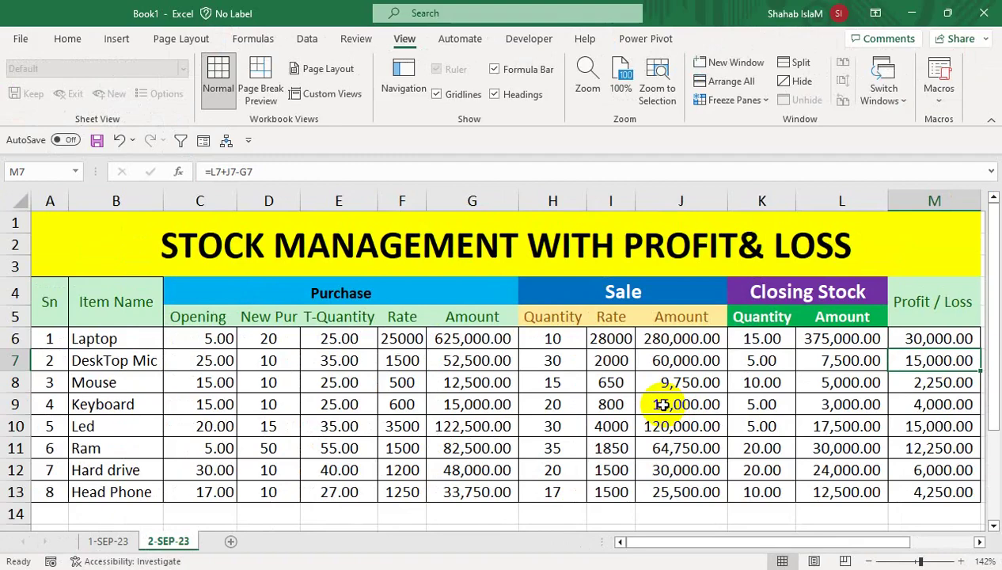
pyautogui.click(199, 337)
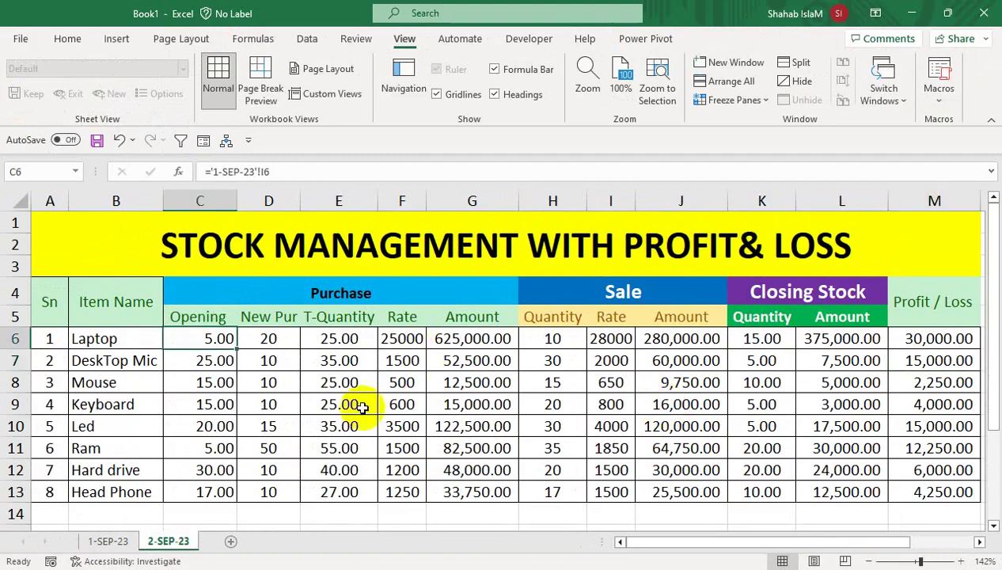
pyautogui.rightClick(182, 543)
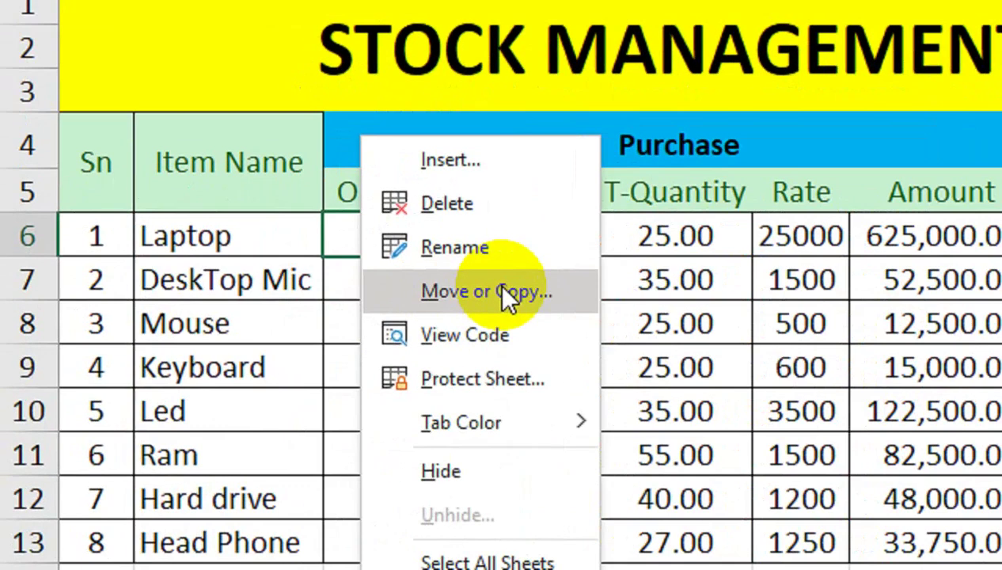
# Make a copy of the 2-SEP-23 sheet with Move or Copy.
pyautogui.click(251, 366)
pyautogui.click(175, 441)
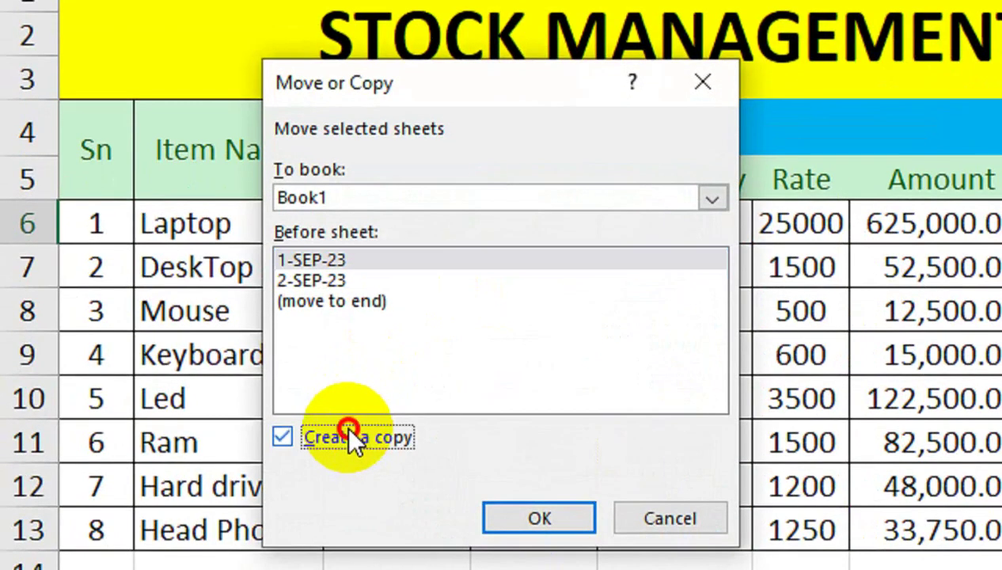
pyautogui.click(539, 517)
# Rename the copied sheet 3-SEP-23 and move it after 2-SEP-23.
pyautogui.doubleClick(245, 512)
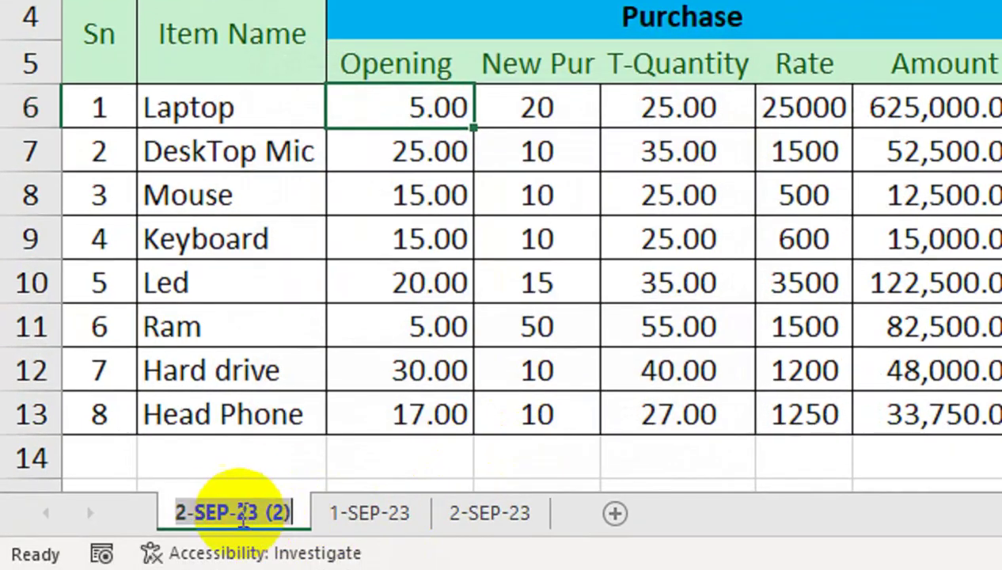
pyautogui.click(187, 506)
pyautogui.press('BackSpace')
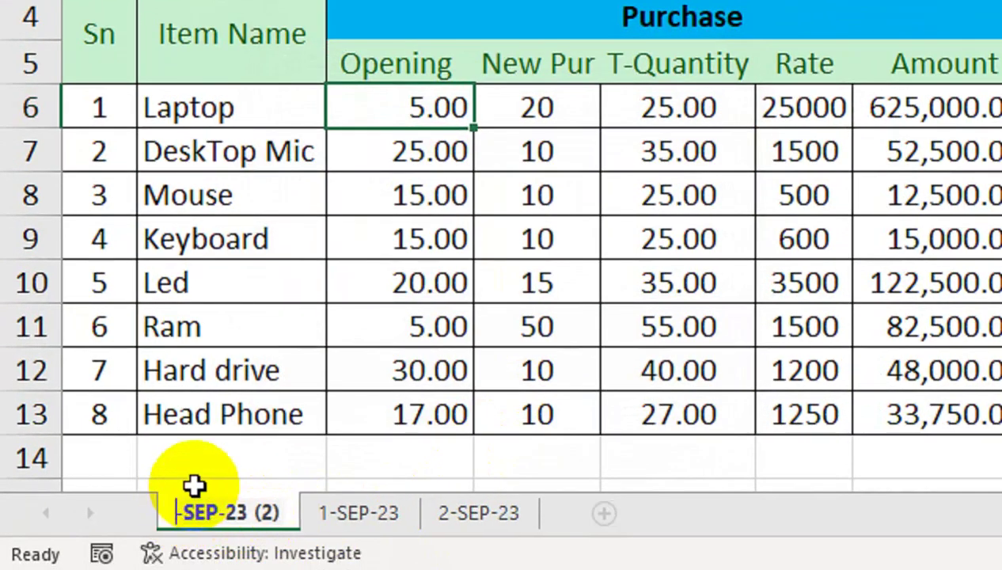
pyautogui.write('3')
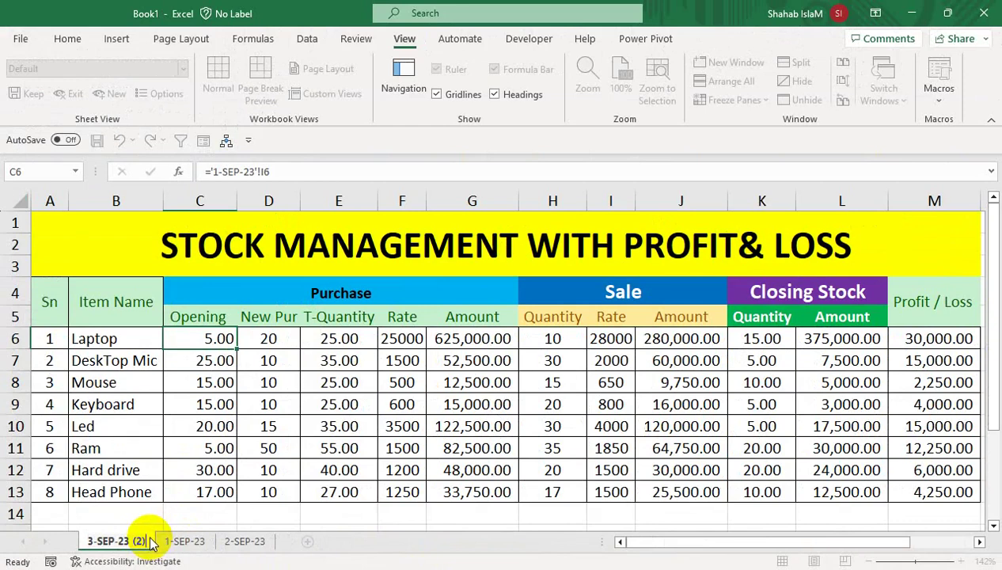
pyautogui.click(140, 515)
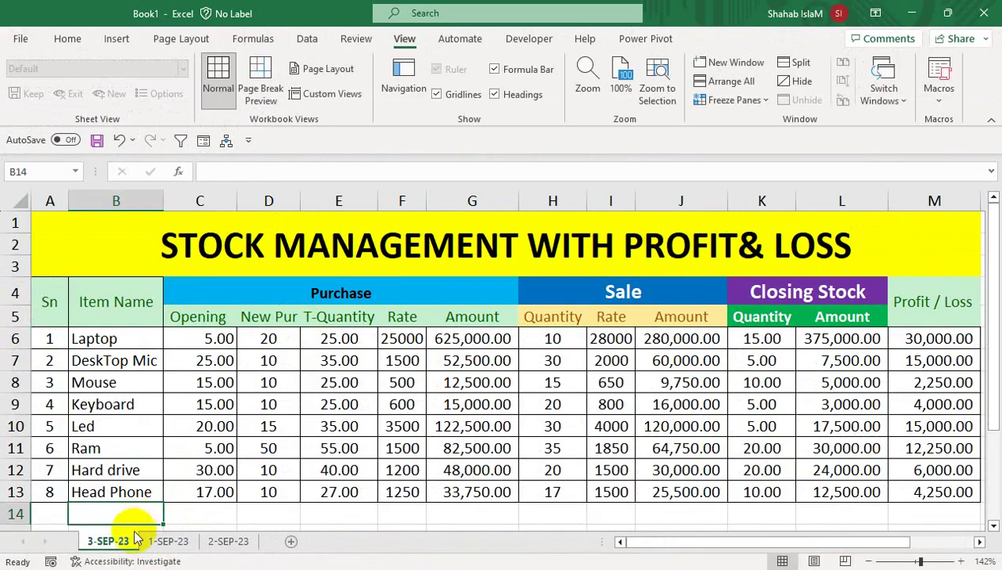
pyautogui.moveTo(123, 546)
pyautogui.mouseDown()
pyautogui.moveTo(264, 542)
pyautogui.moveTo(250, 548)
pyautogui.mouseUp()
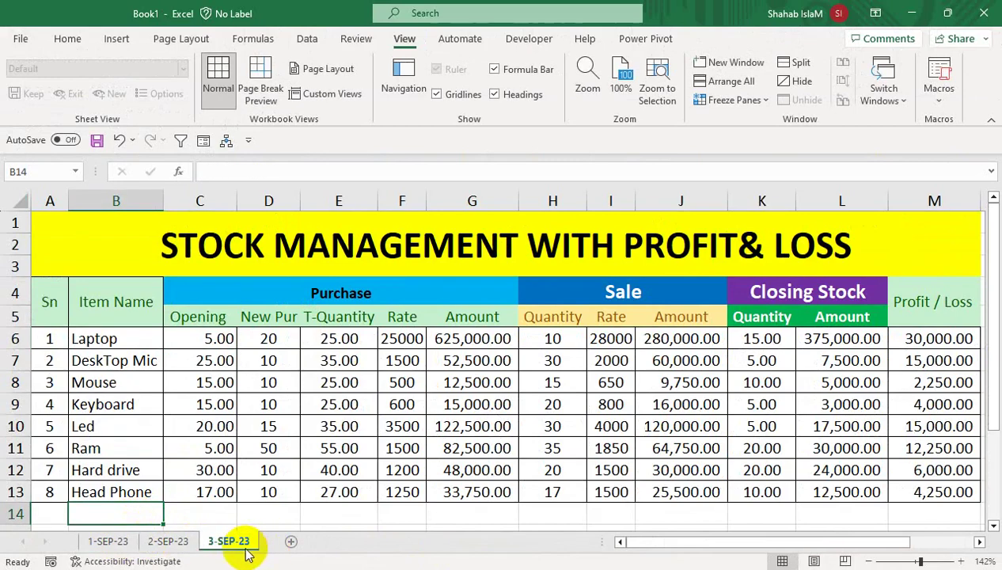
pyautogui.click(206, 341)
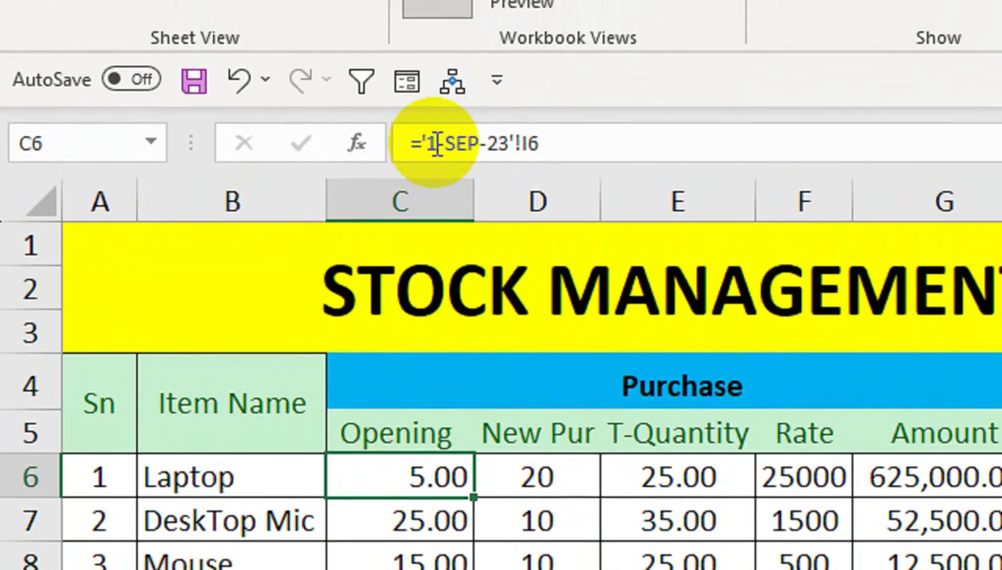
# Relink Laptop's Opening in C6 to its closing quantity on 2-SEP-23.
pyautogui.click(436, 143)
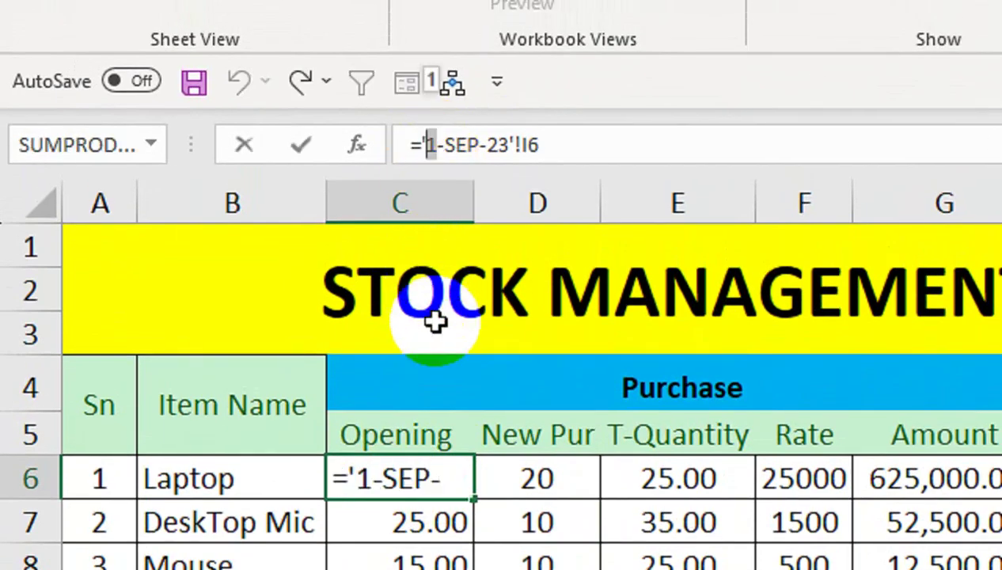
pyautogui.write('2')
pyautogui.press('Return')
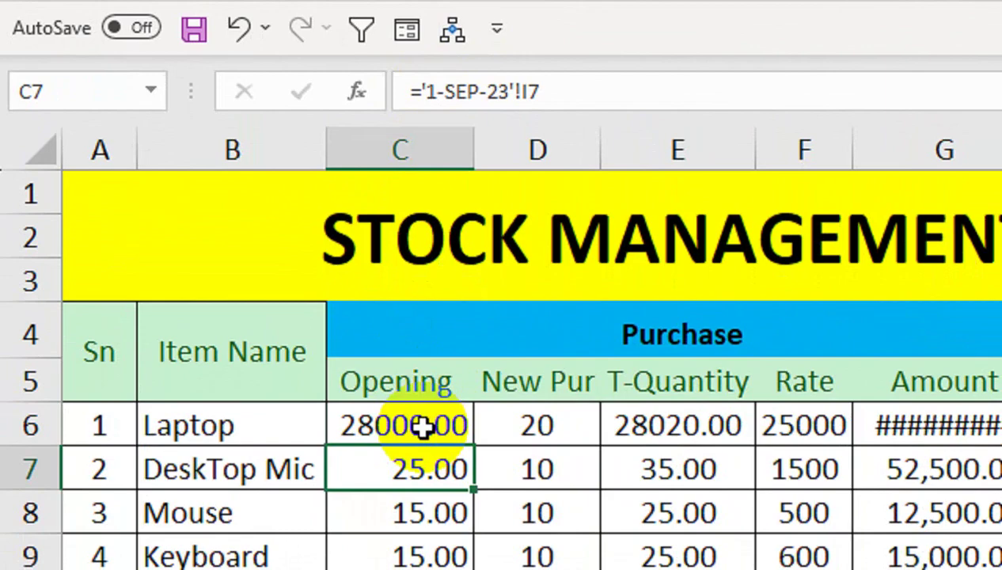
pyautogui.click(423, 427)
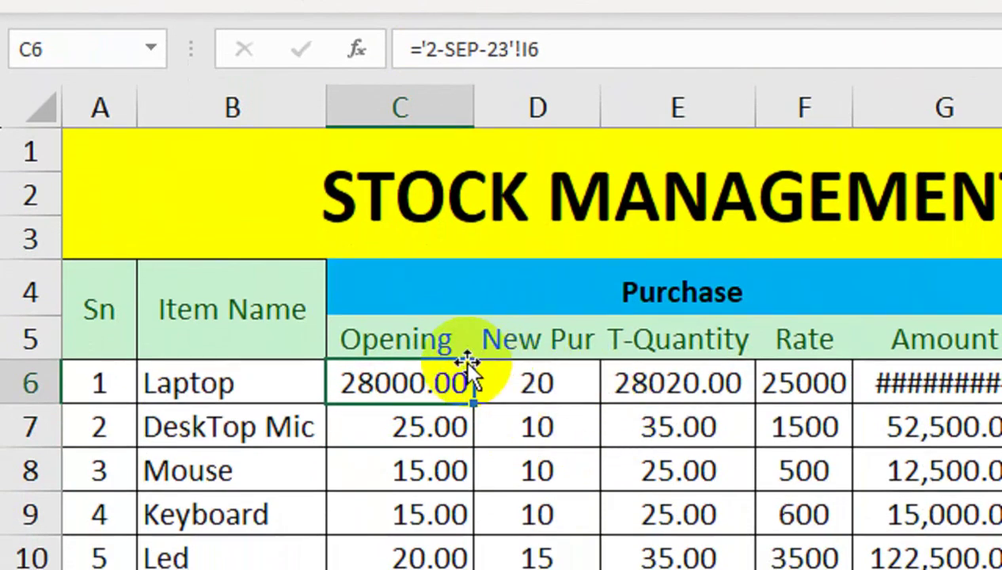
pyautogui.hotkey('ctrl', 'z')
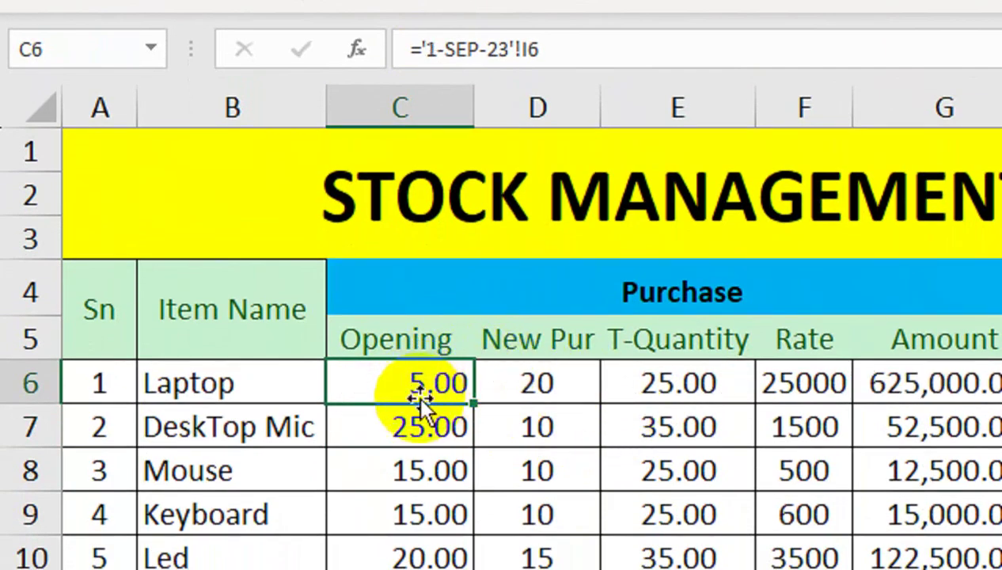
pyautogui.write('=')
pyautogui.click(347, 530)
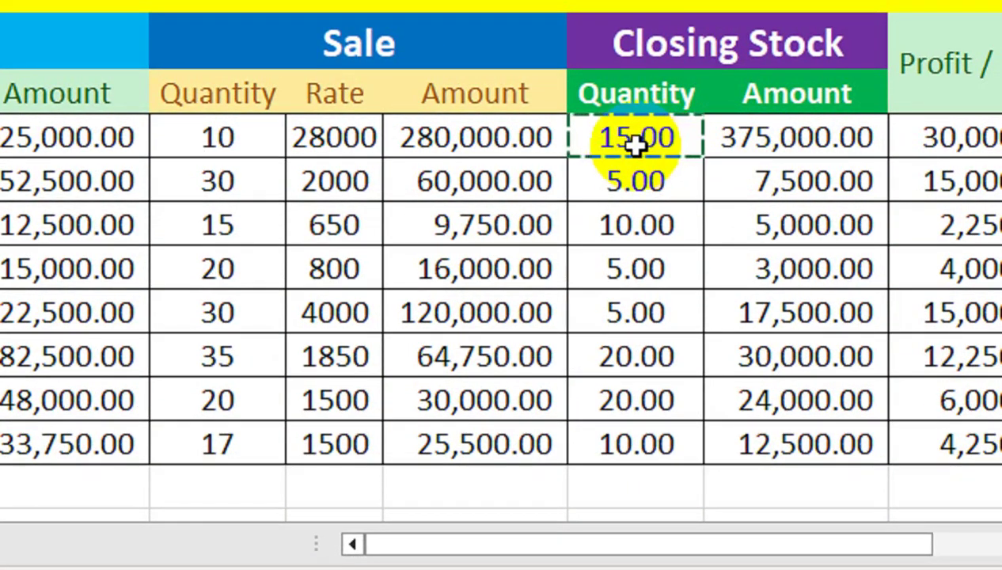
pyautogui.press('Return')
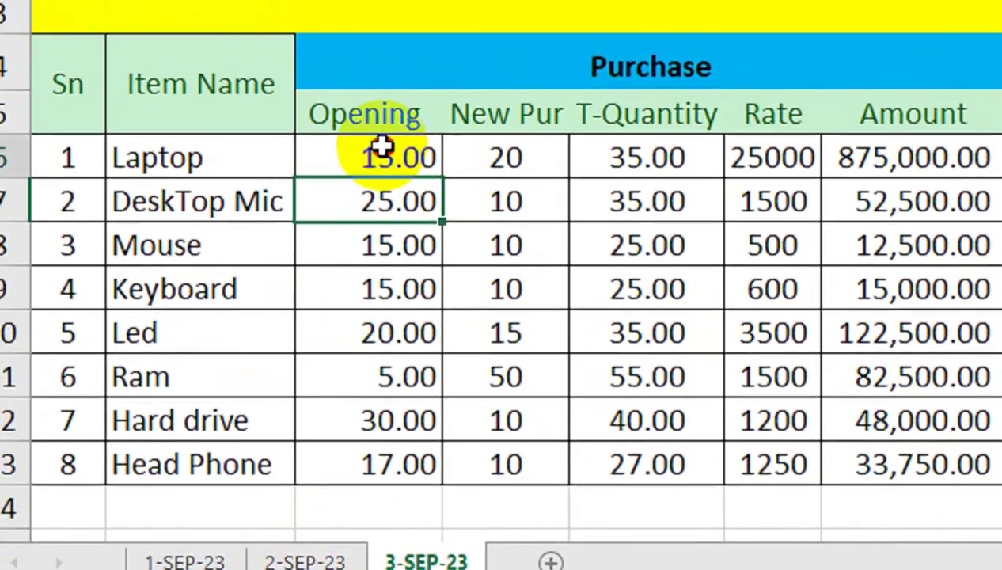
# Copy the Opening link down to row 13 and clear the New Pur quantities D6:D13.
pyautogui.click(382, 146)
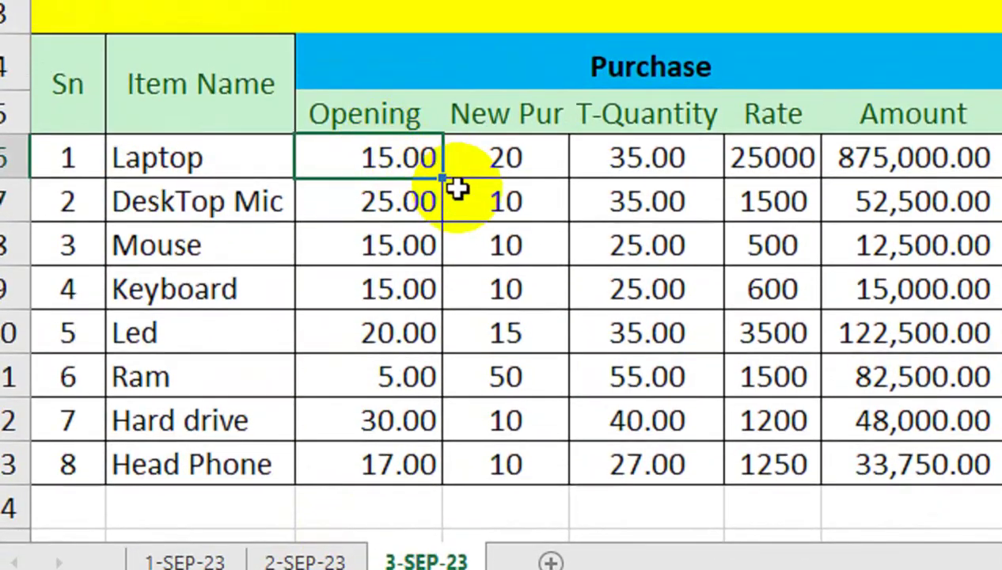
pyautogui.moveTo(447, 179); pyautogui.dragTo(437, 415)
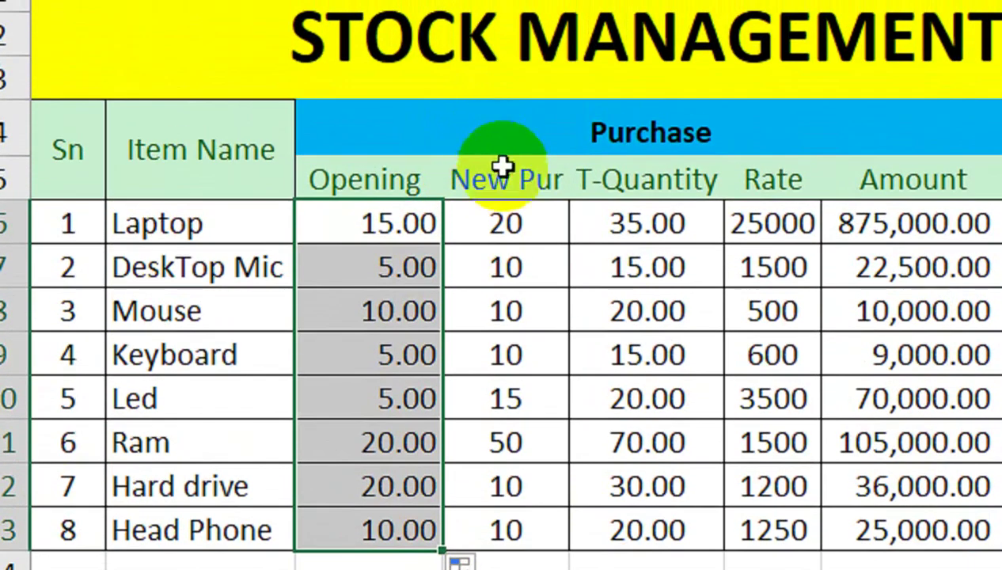
pyautogui.moveTo(505, 159); pyautogui.dragTo(488, 451)
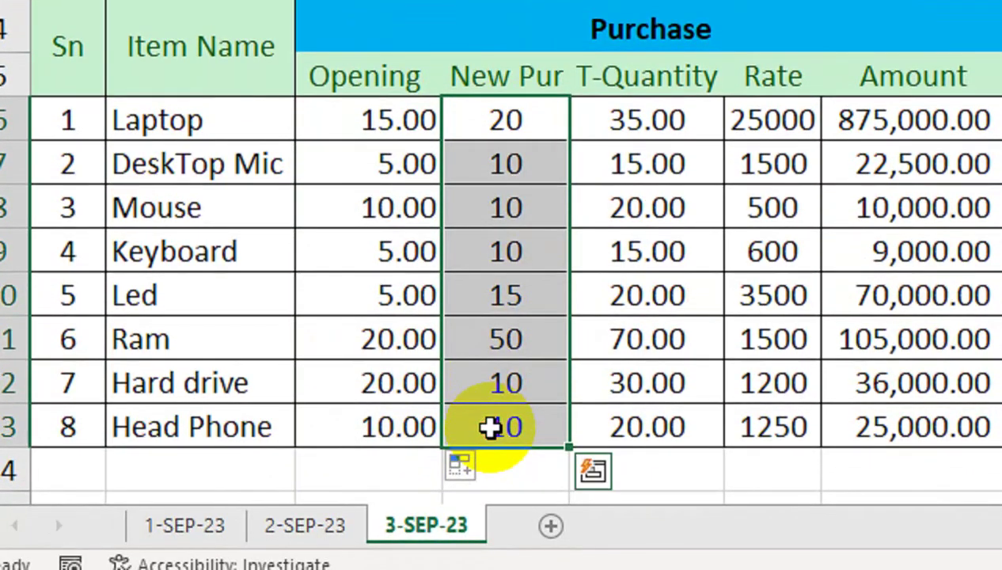
pyautogui.press('Delete')
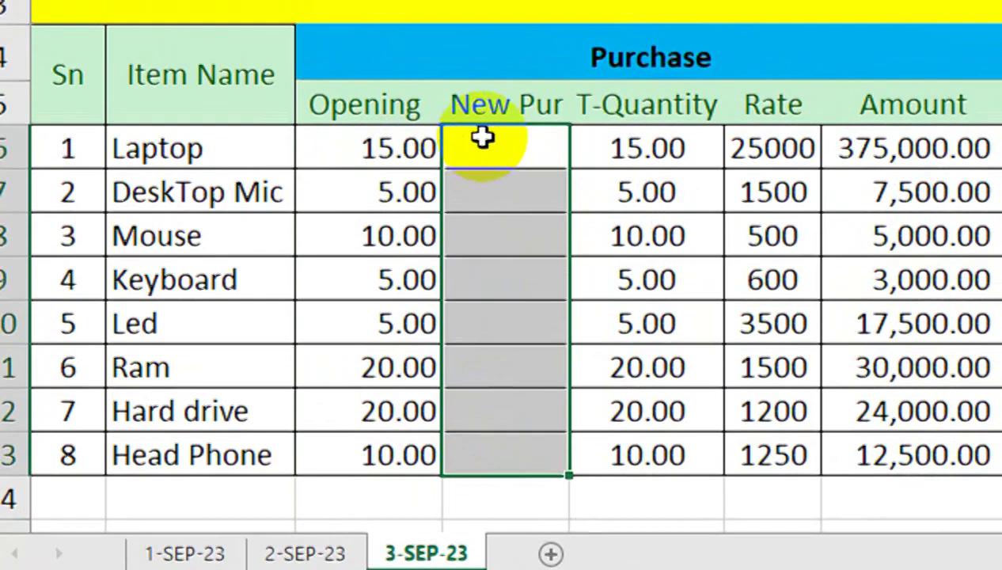
# Clear the old Sale Quantity values for all items.
pyautogui.moveTo(484, 119); pyautogui.dragTo(479, 422)
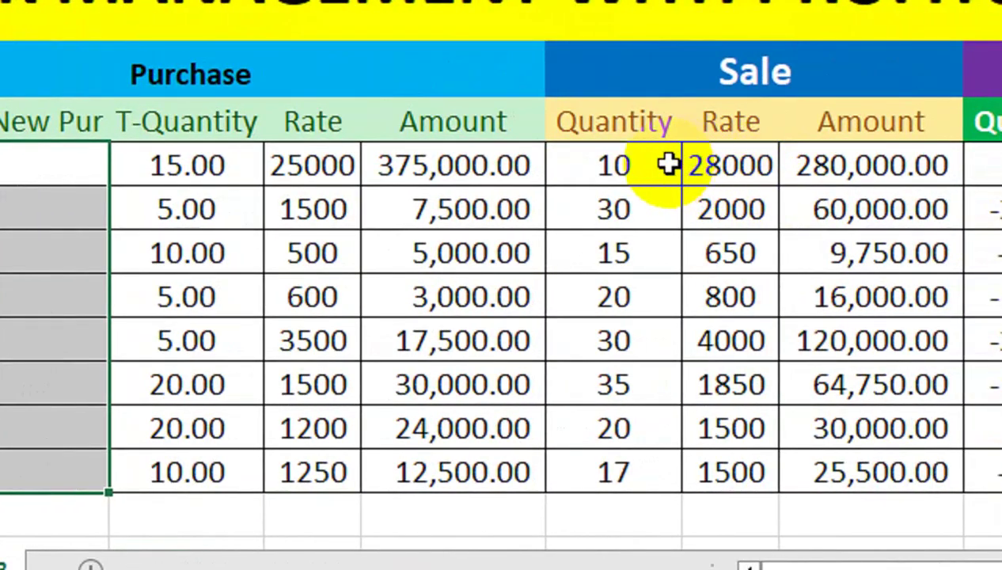
pyautogui.moveTo(667, 163); pyautogui.dragTo(581, 467)
pyautogui.press('Delete')
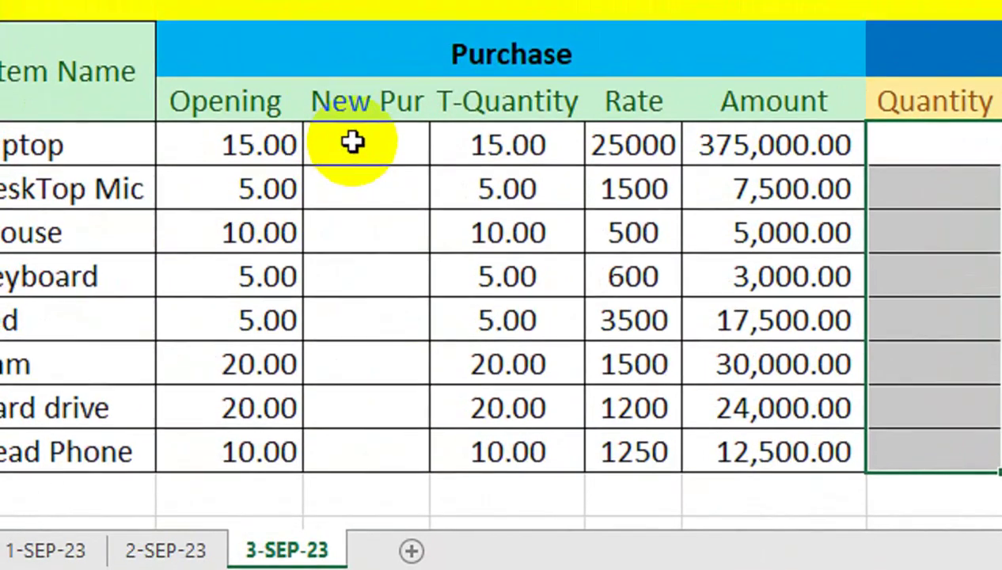
# Enter new purchases: Mouse 20, Keyboard 15, Led 30, DeskTop Mic 35.
pyautogui.click(353, 143)
pyautogui.click(360, 241)
pyautogui.write('20')
pyautogui.press('Return')
pyautogui.press('Return')
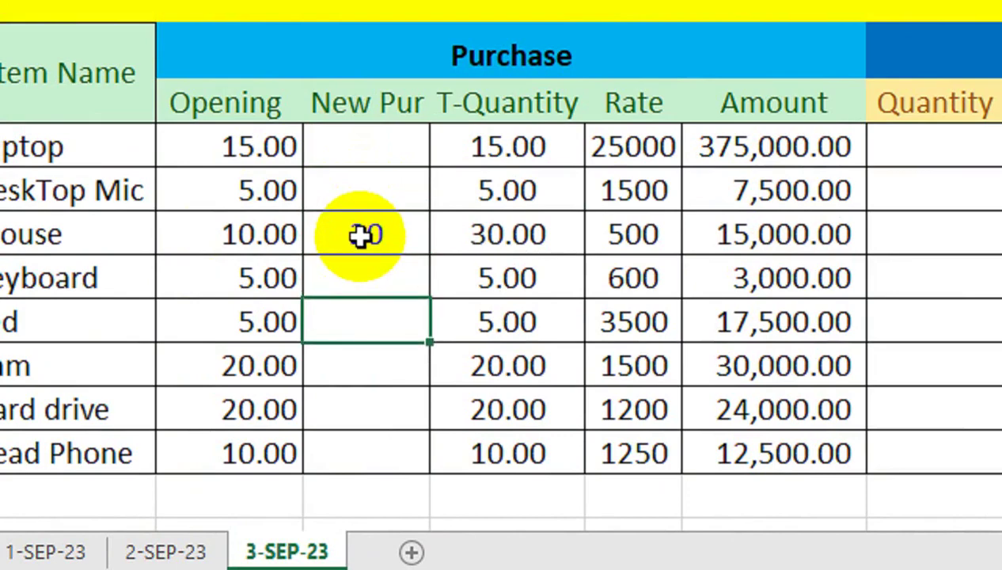
pyautogui.press('Up')
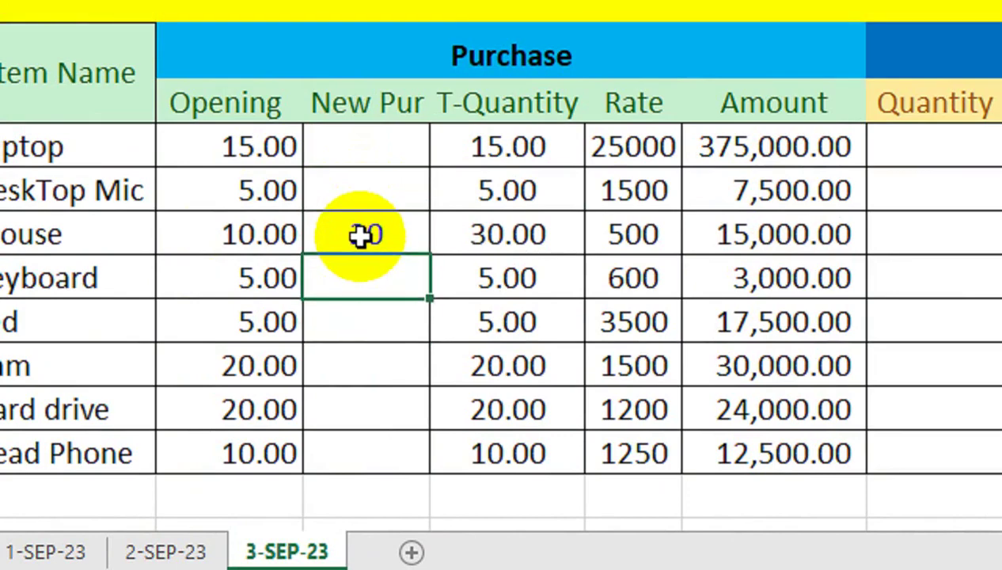
pyautogui.write('15')
pyautogui.press('Return')
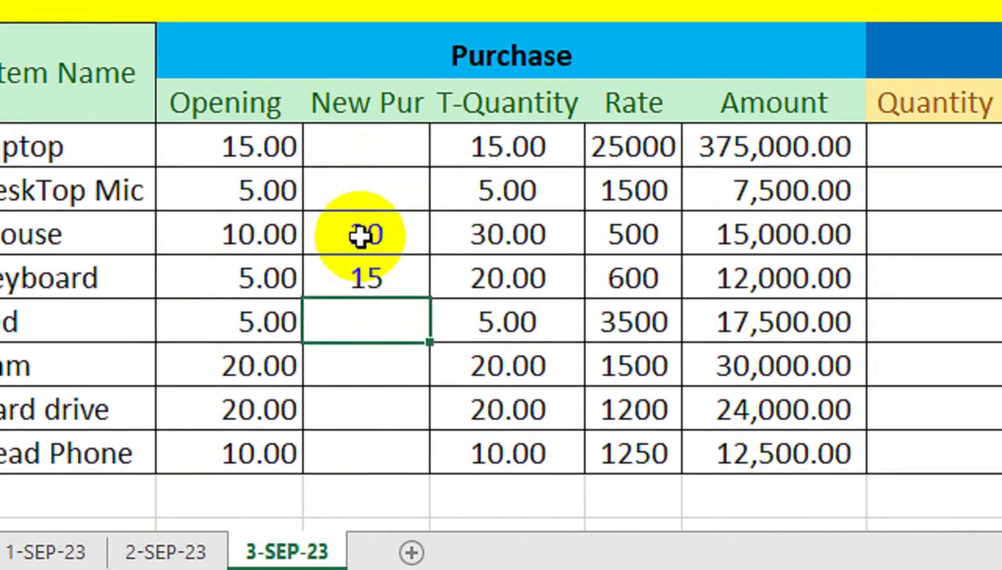
pyautogui.write('30')
pyautogui.press('Return')
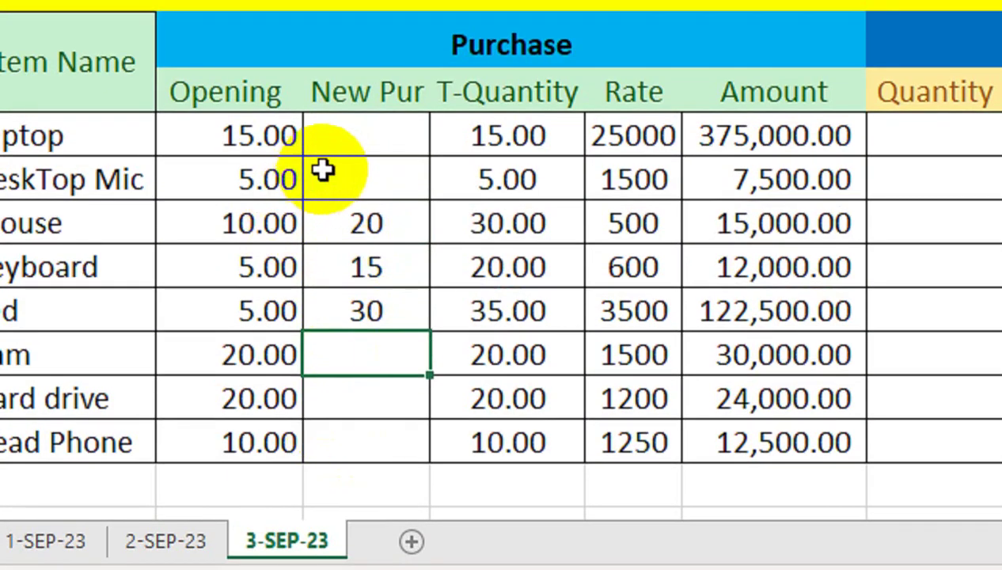
pyautogui.click(331, 181)
pyautogui.write('5')
pyautogui.press('Return')
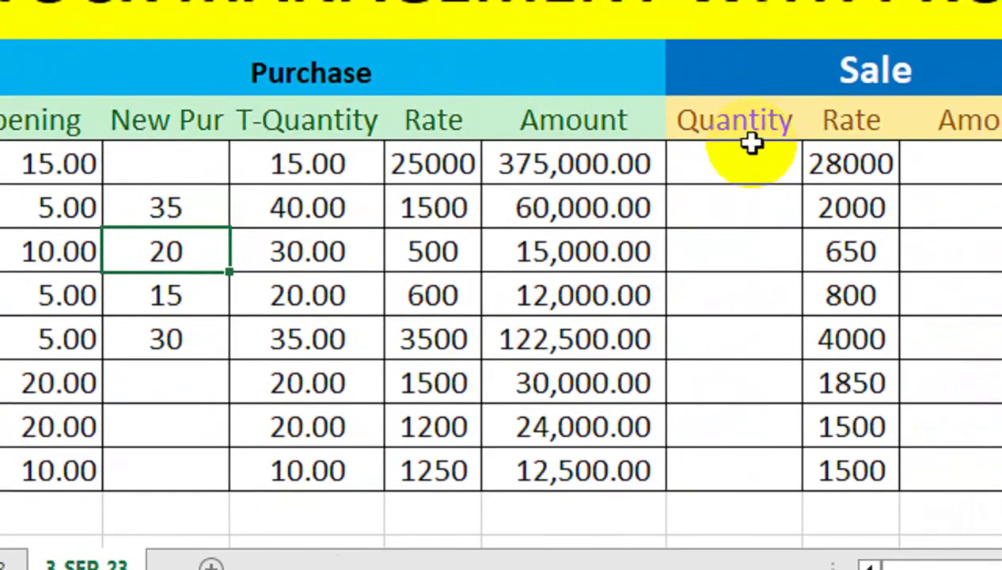
pyautogui.click(740, 154)
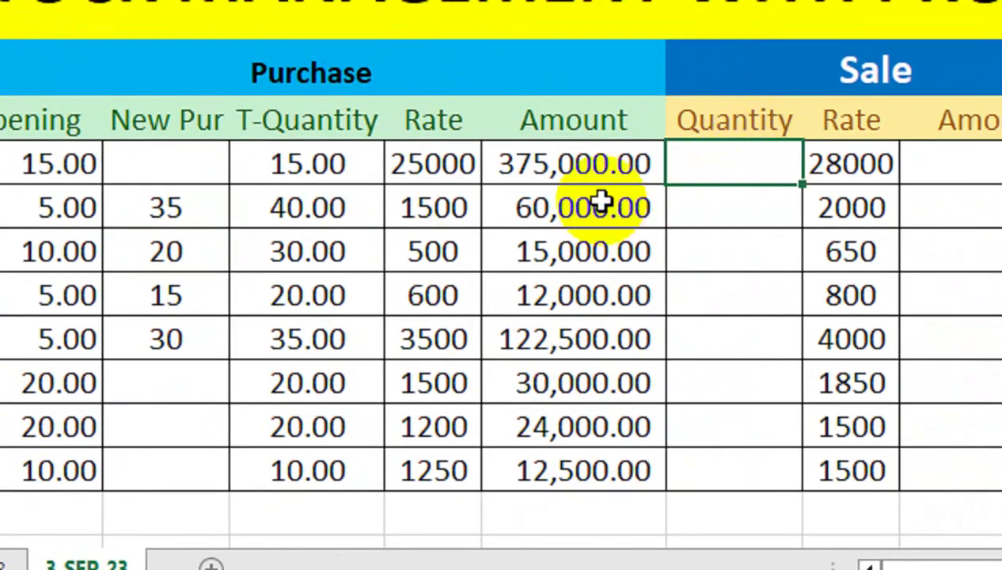
pyautogui.write('10')
# Set sale quantities of 15 for Laptop and 40 for DeskTop Mic.
pyautogui.press('Return')
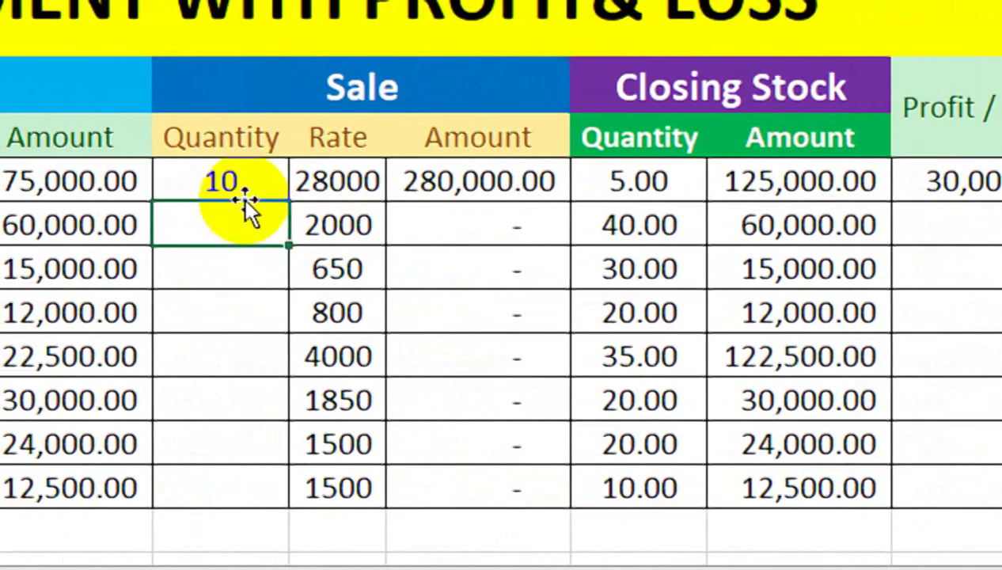
pyautogui.click(250, 175)
pyautogui.write('15')
pyautogui.press('Return')
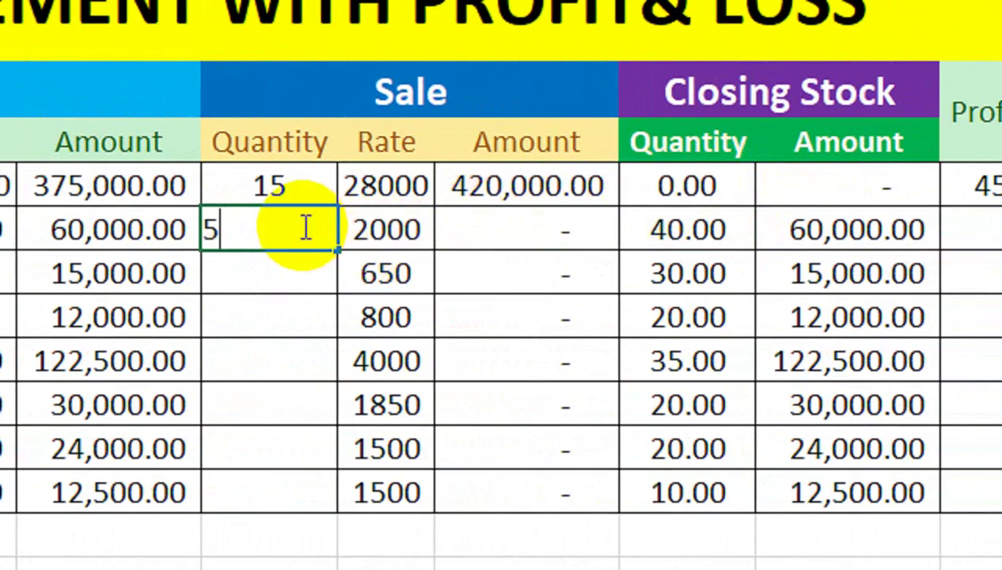
pyautogui.press('Return')
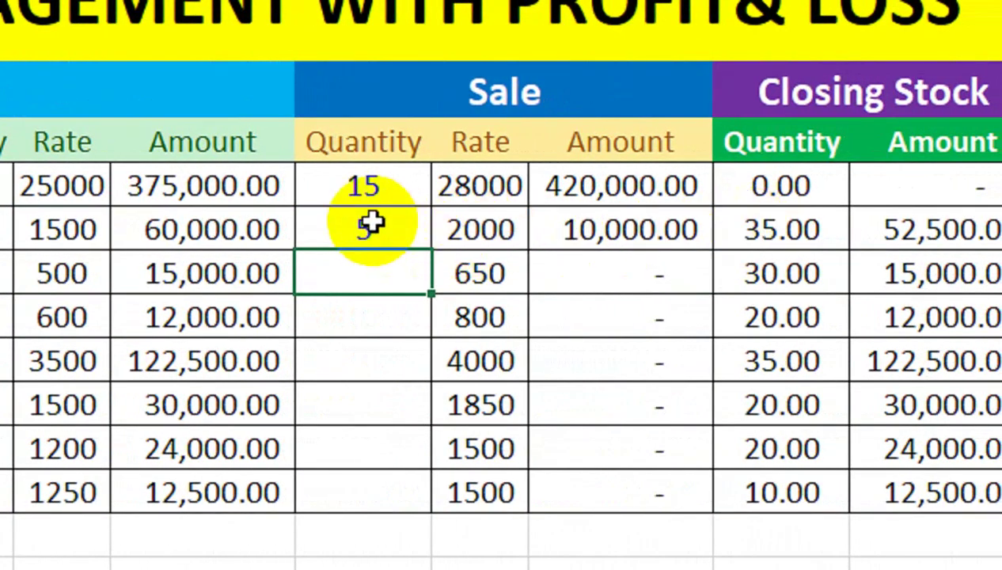
pyautogui.click(371, 227)
pyautogui.write('35')
pyautogui.press('Return')
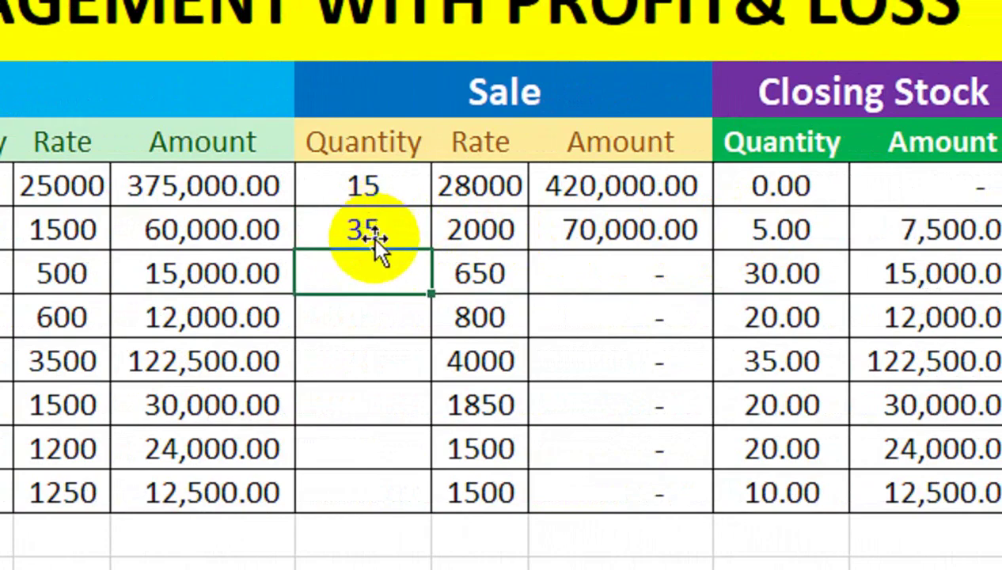
pyautogui.click(386, 214)
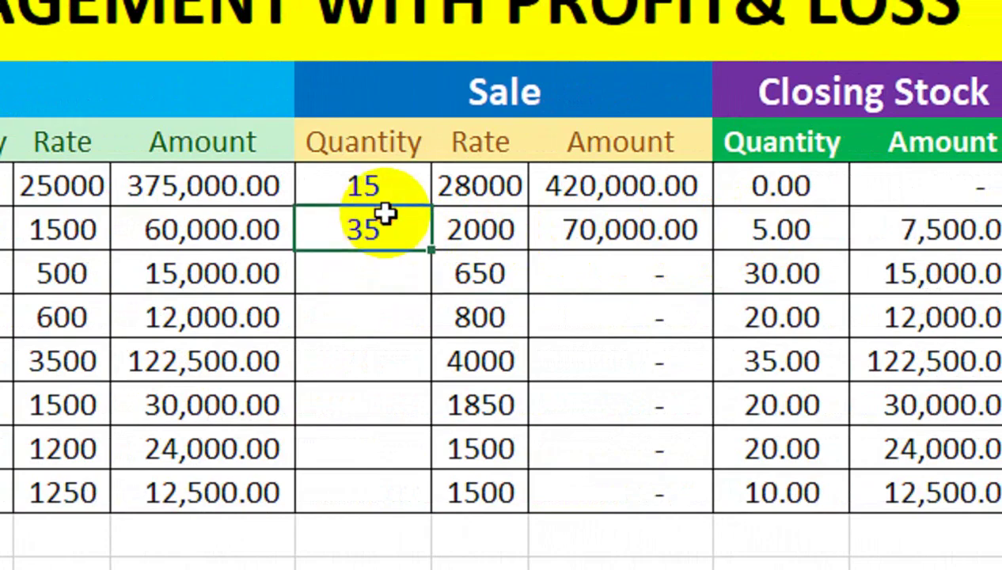
pyautogui.write('40')
pyautogui.press('Return')
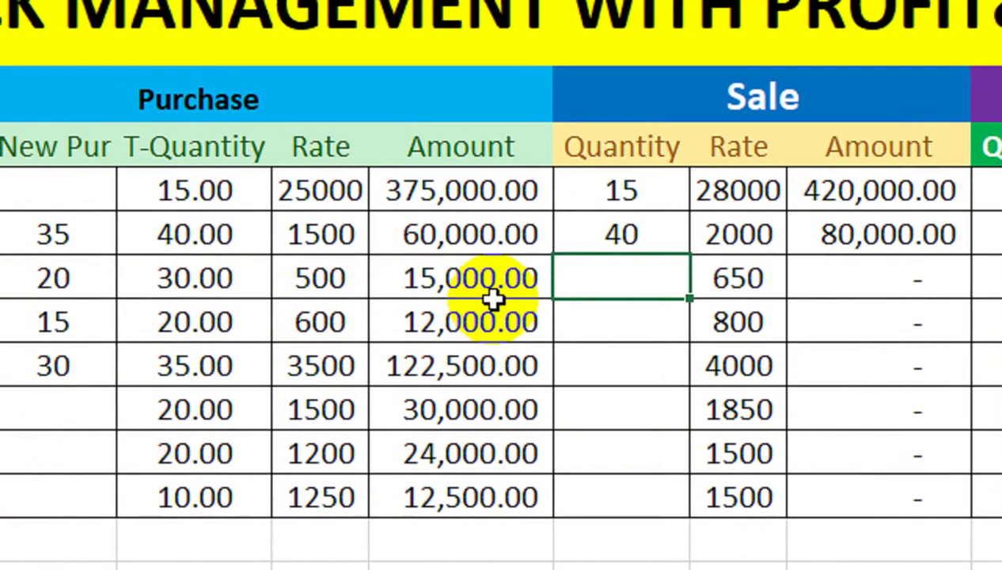
# Enter sale quantities 15, 10, 20, 5, 10, 2 for Mouse through Head Phone.
pyautogui.write('15')
pyautogui.press('Return')
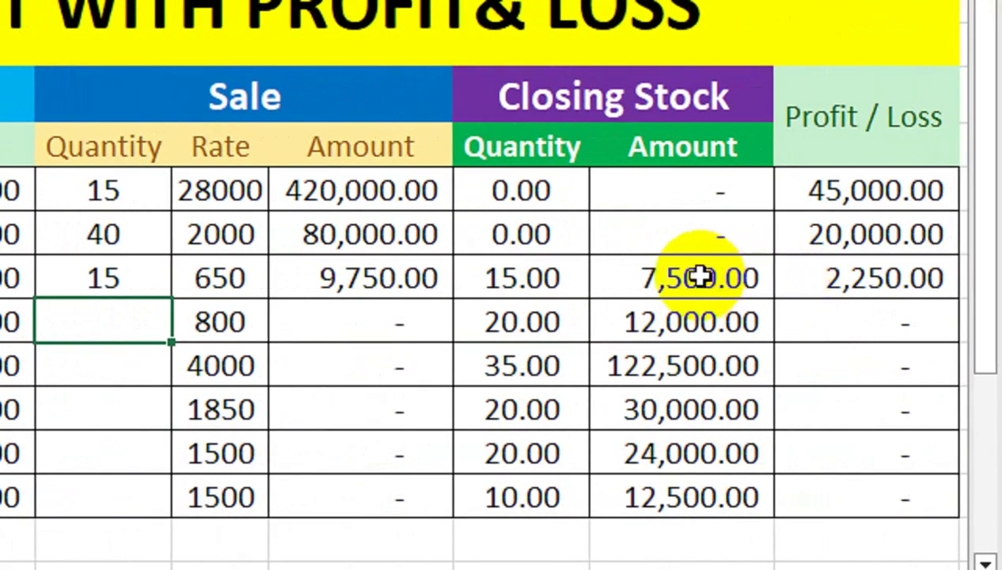
pyautogui.write('10')
pyautogui.press('Return')
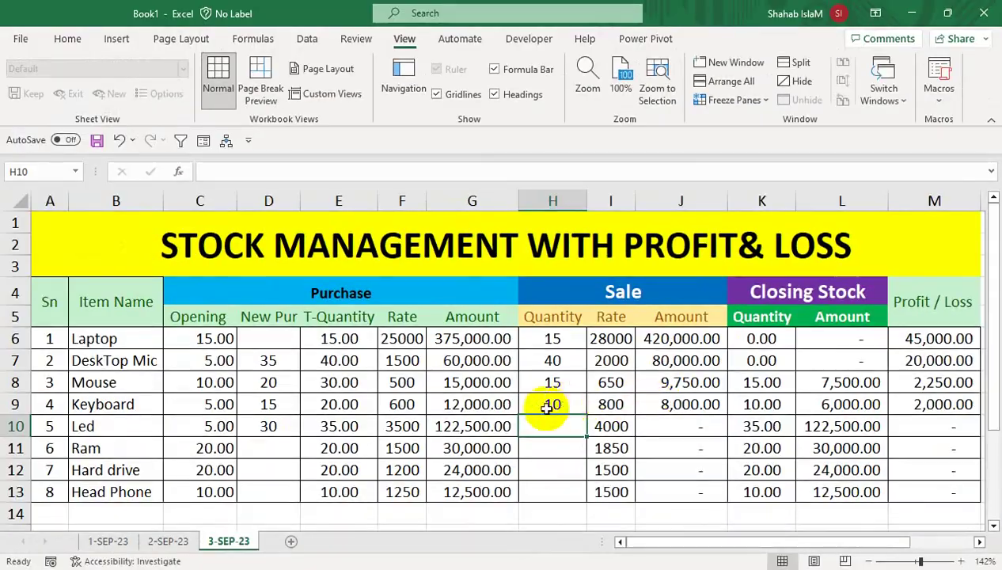
pyautogui.write('20')
pyautogui.press('Return')
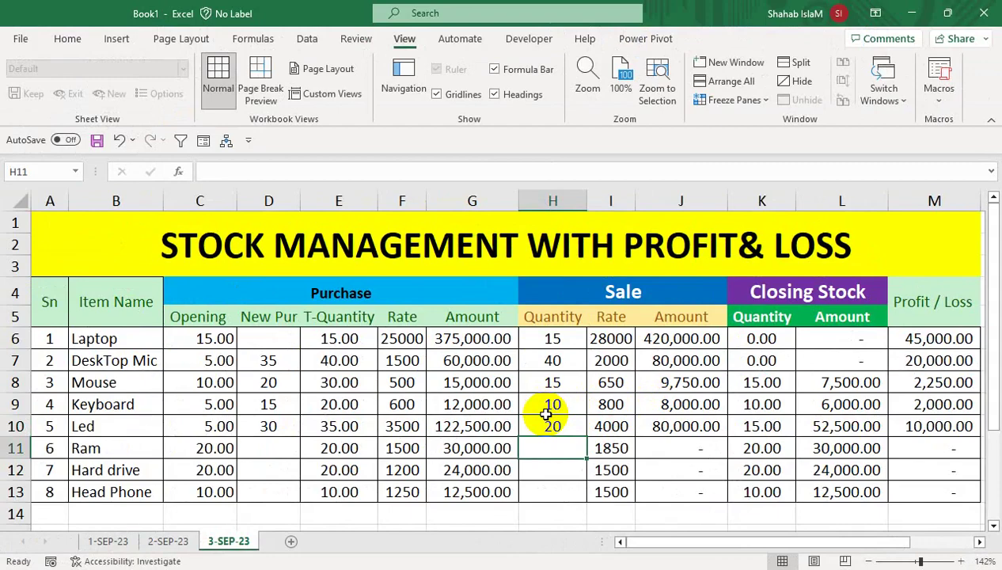
pyautogui.write('5')
pyautogui.press('Return')
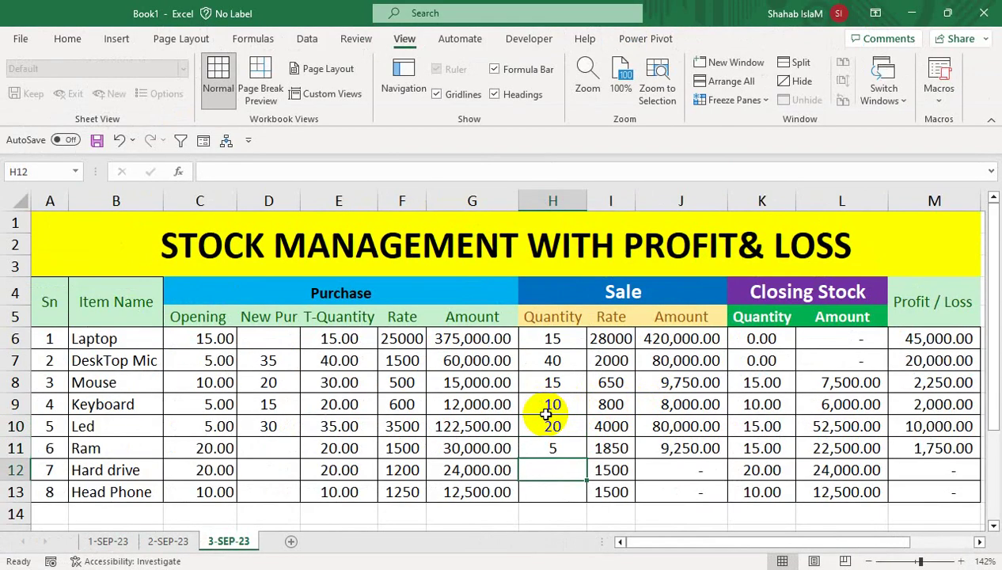
pyautogui.write('10')
pyautogui.press('Return')
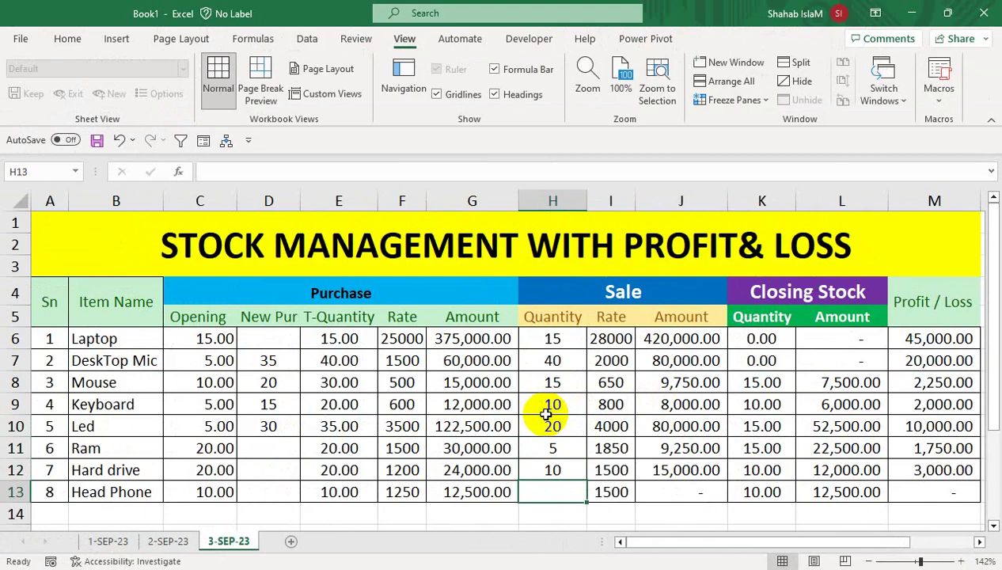
pyautogui.write('2')
pyautogui.press('Return')
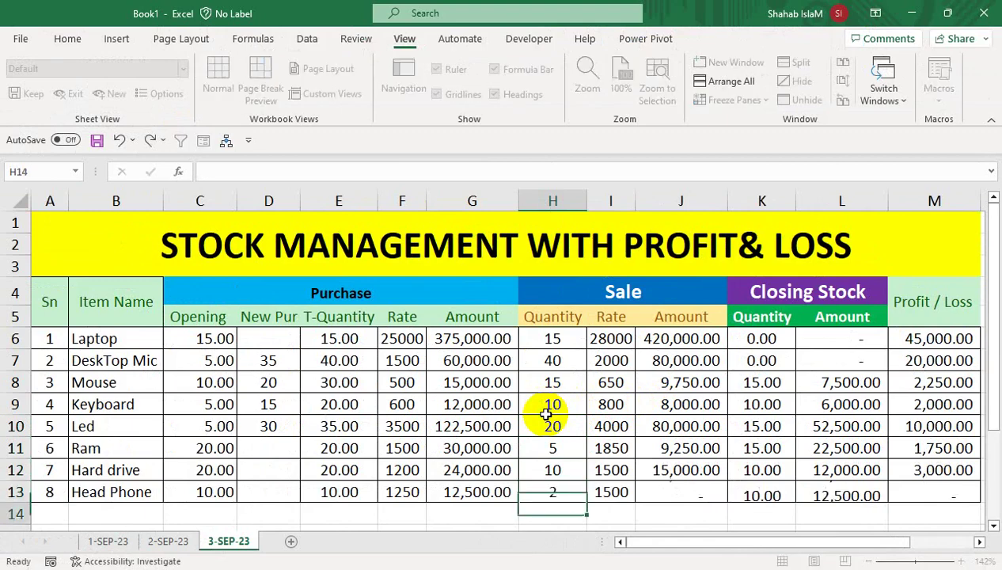
pyautogui.click(552, 427)
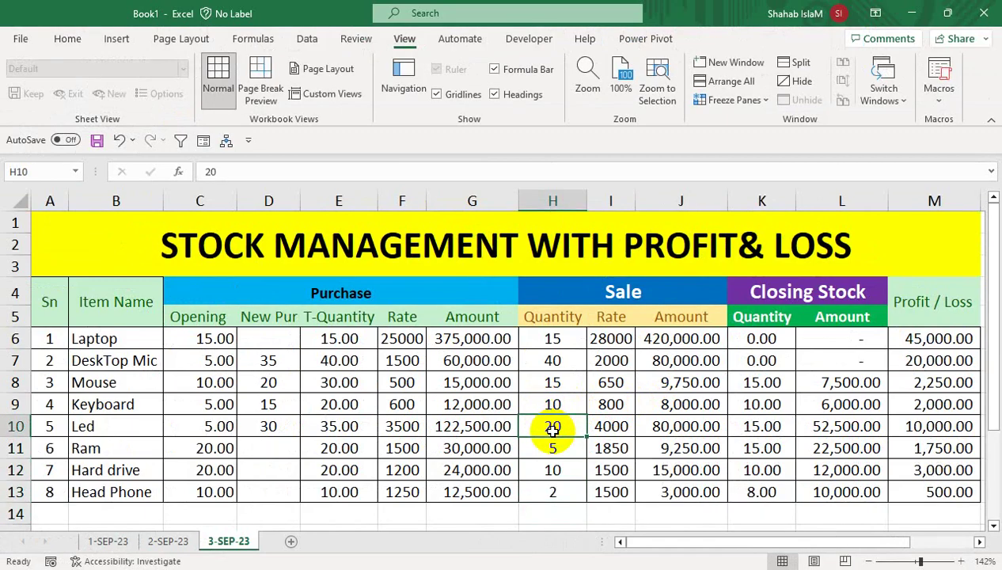